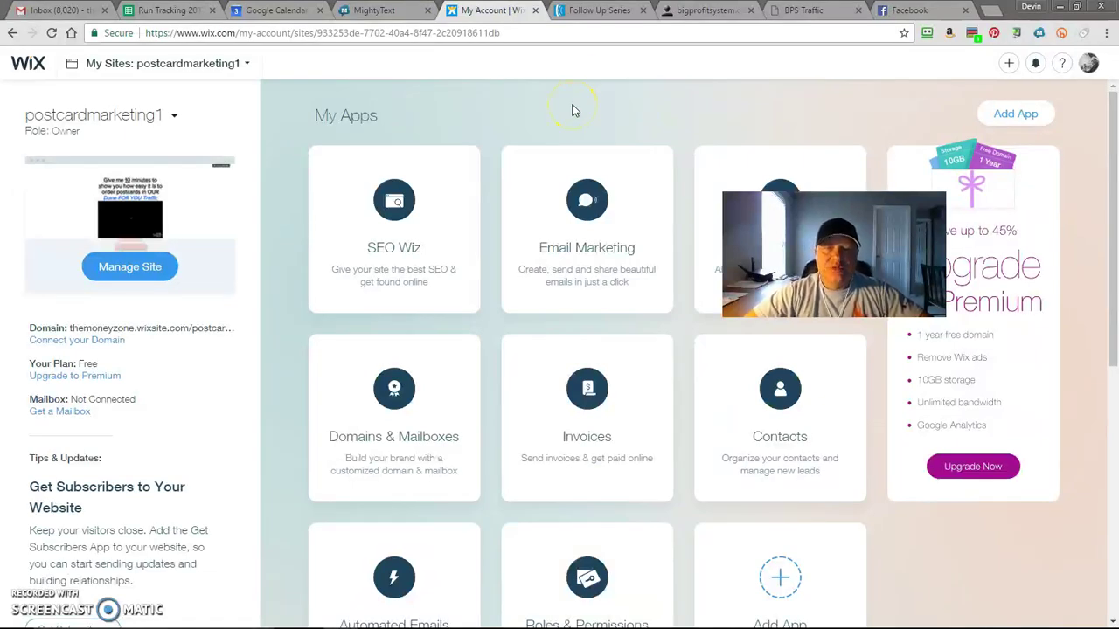
Review the first AWeber follow-up message, then go back to the Wix dashboard
left_click(594, 10)
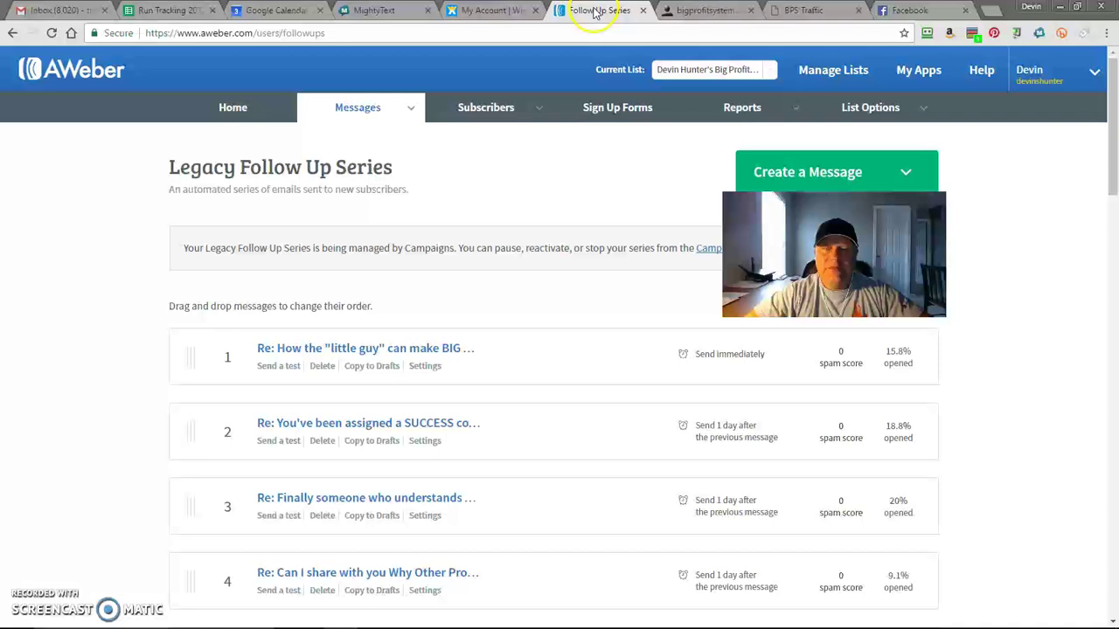
left_click(388, 353)
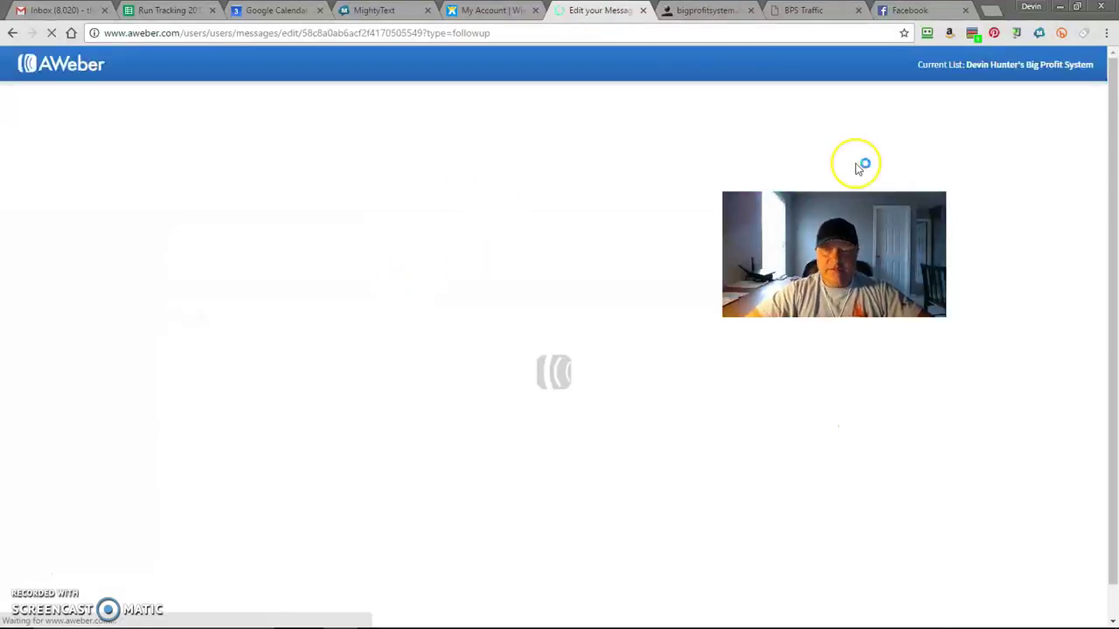
scroll(1110, 132, "down", 1)
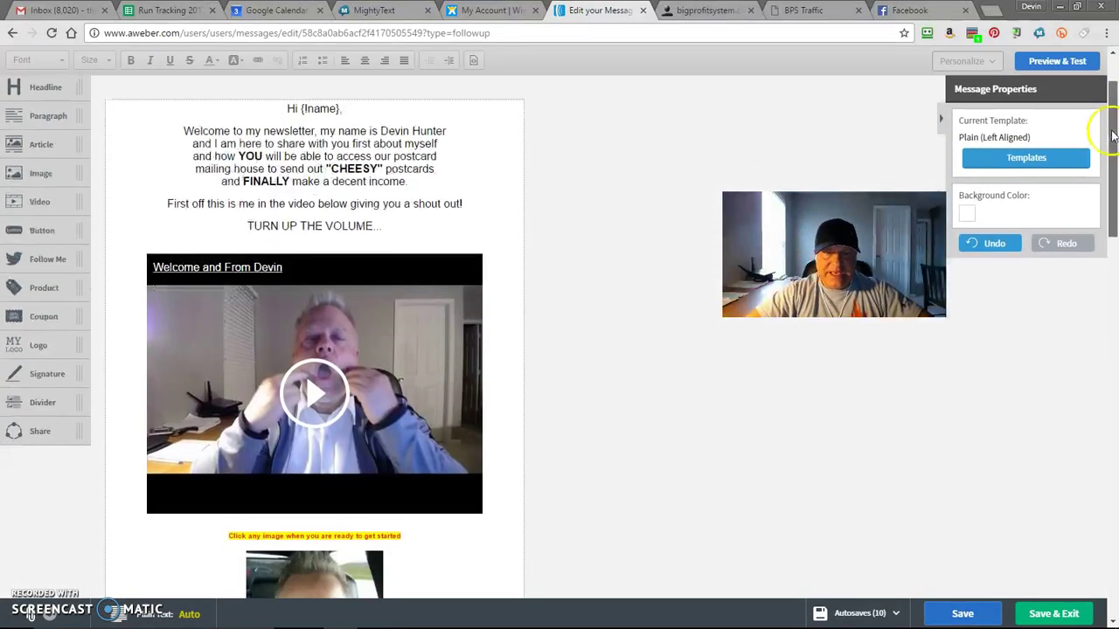
scroll(1112, 135, "down", 1)
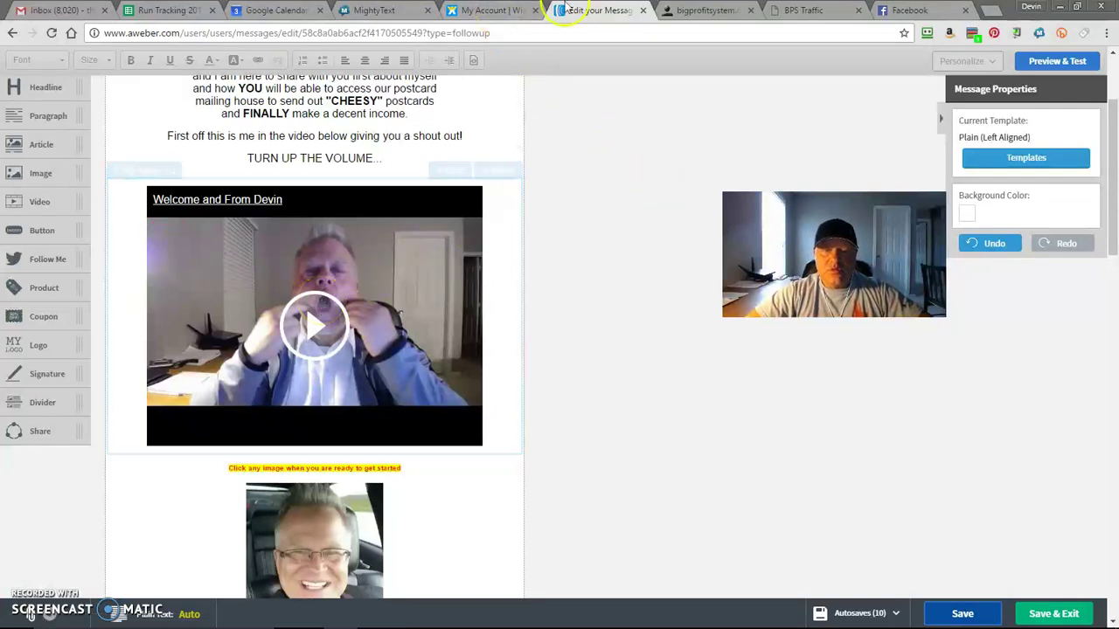
left_click(488, 12)
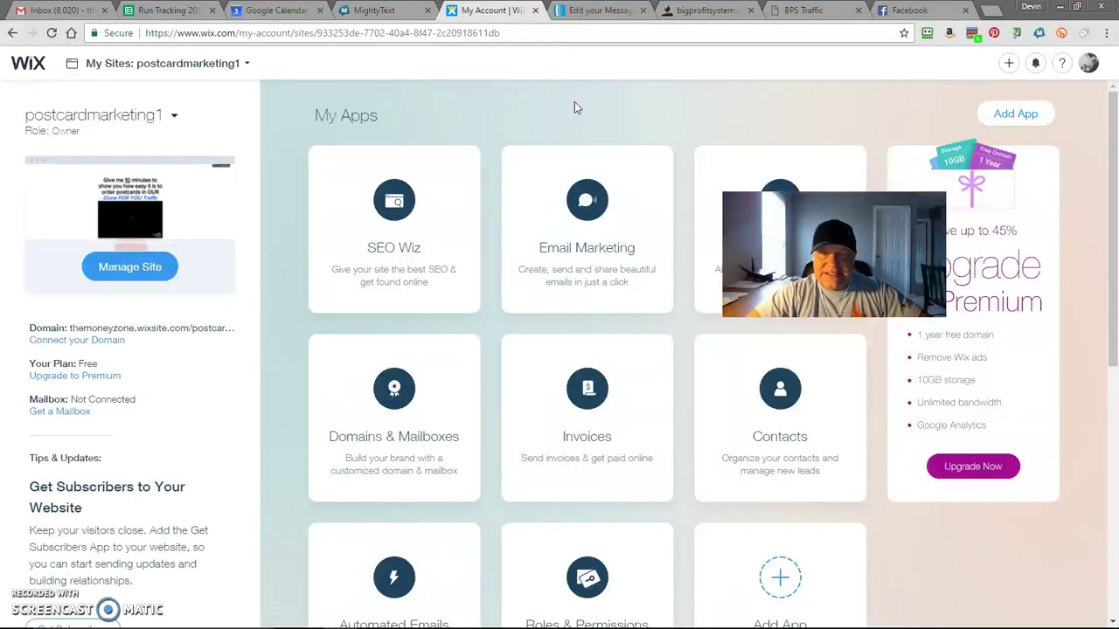
Create a Business site in the Wix Editor from the blank Start from Scratch template
left_click(1011, 66)
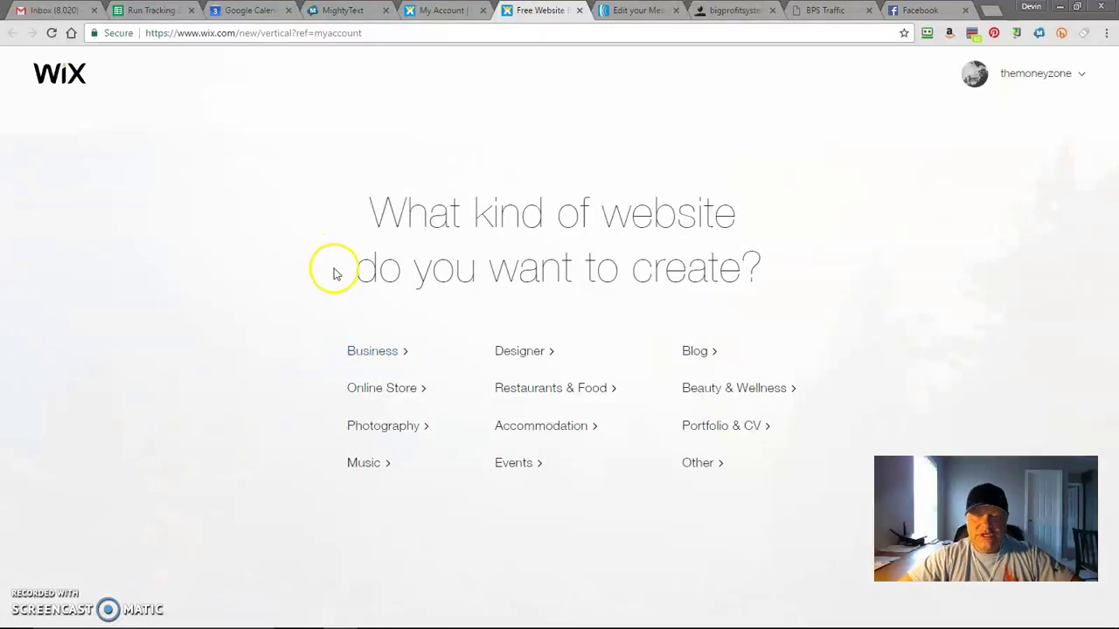
left_click(387, 360)
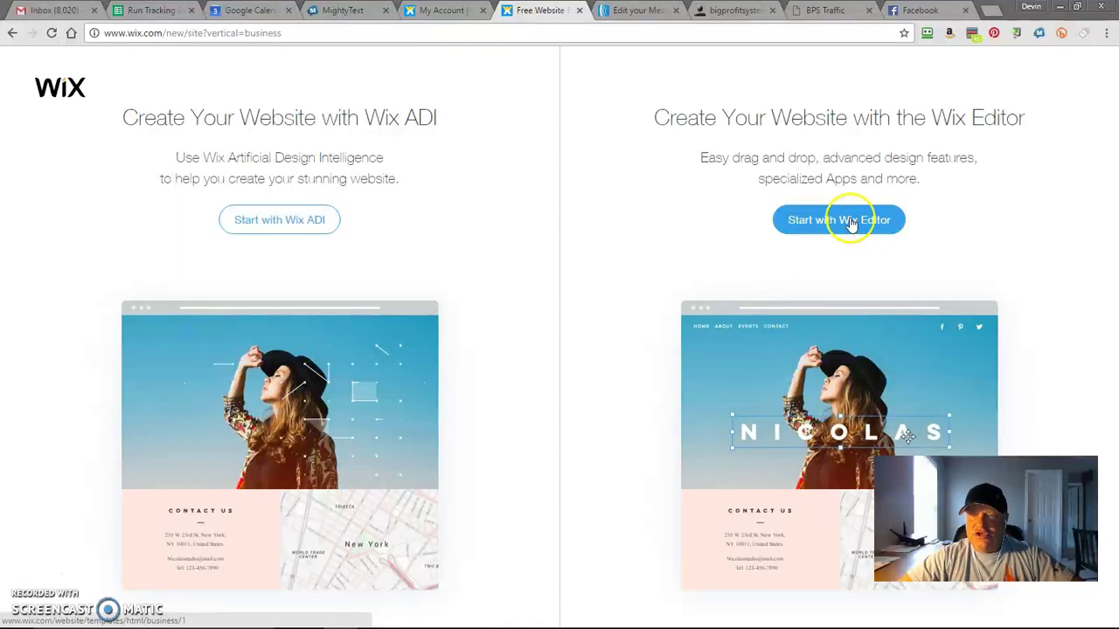
left_click(850, 224)
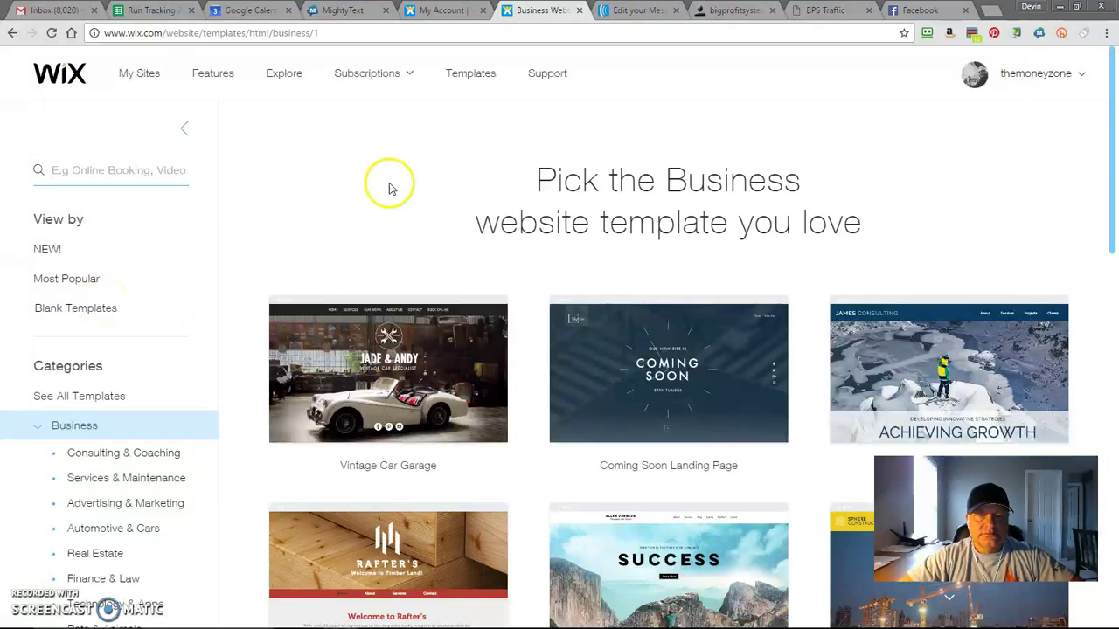
left_click(83, 312)
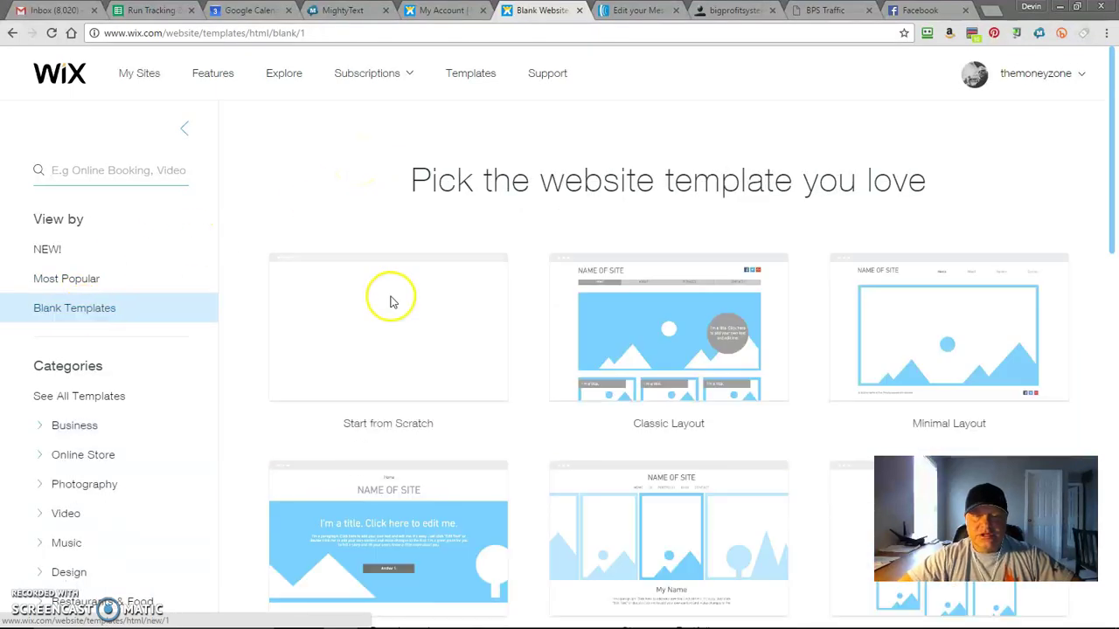
mouse_move(402, 323)
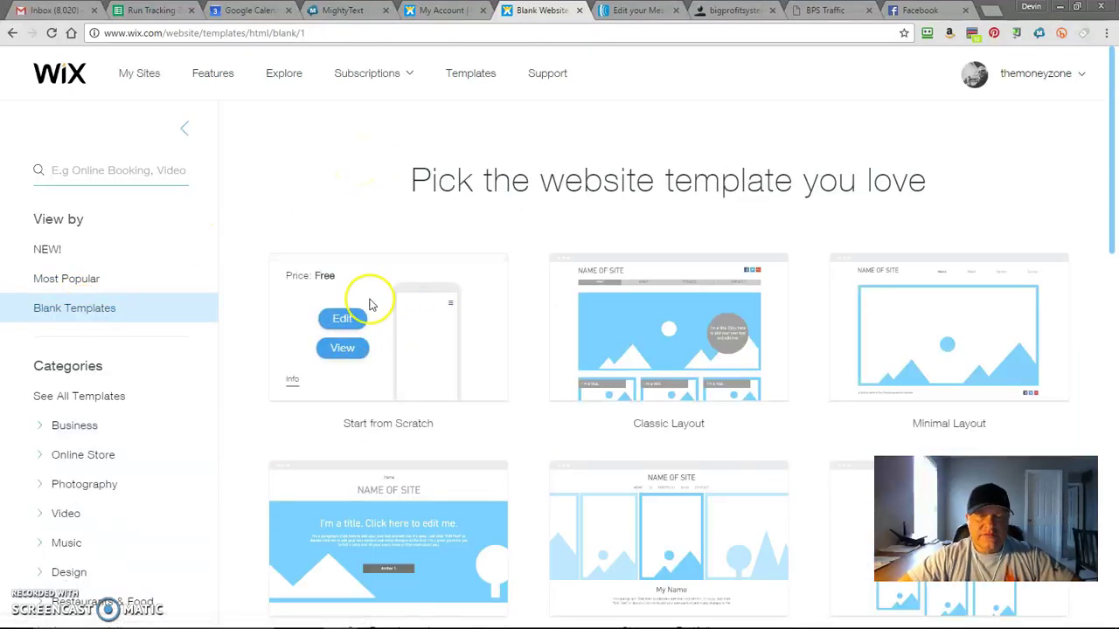
left_click(350, 320)
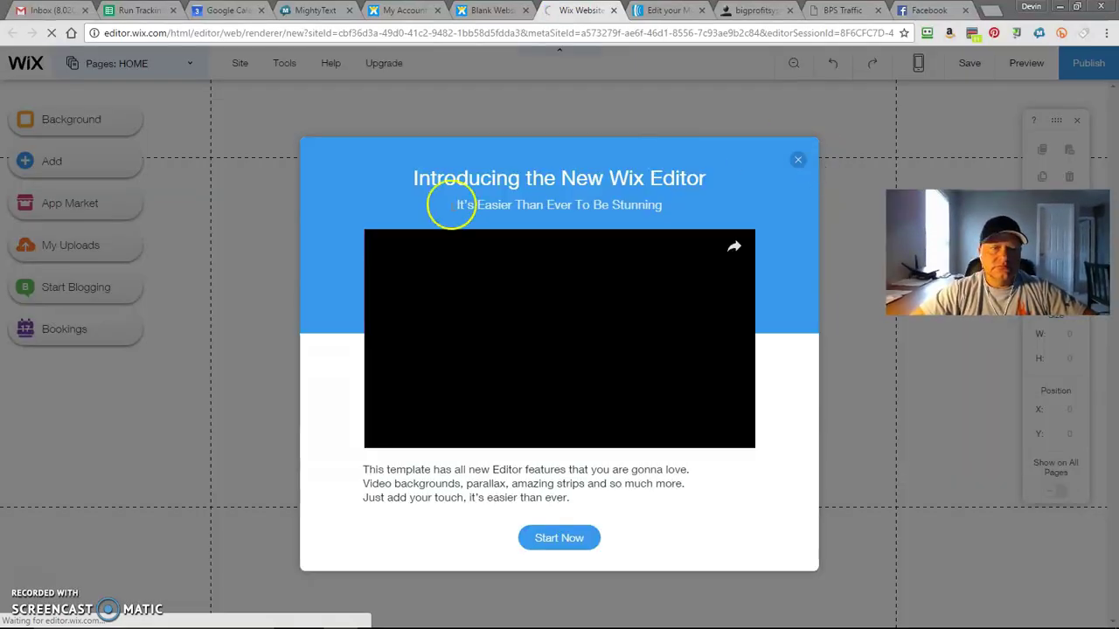
Dismiss the new-editor introduction and close the Background panel without changing anything
left_click(798, 161)
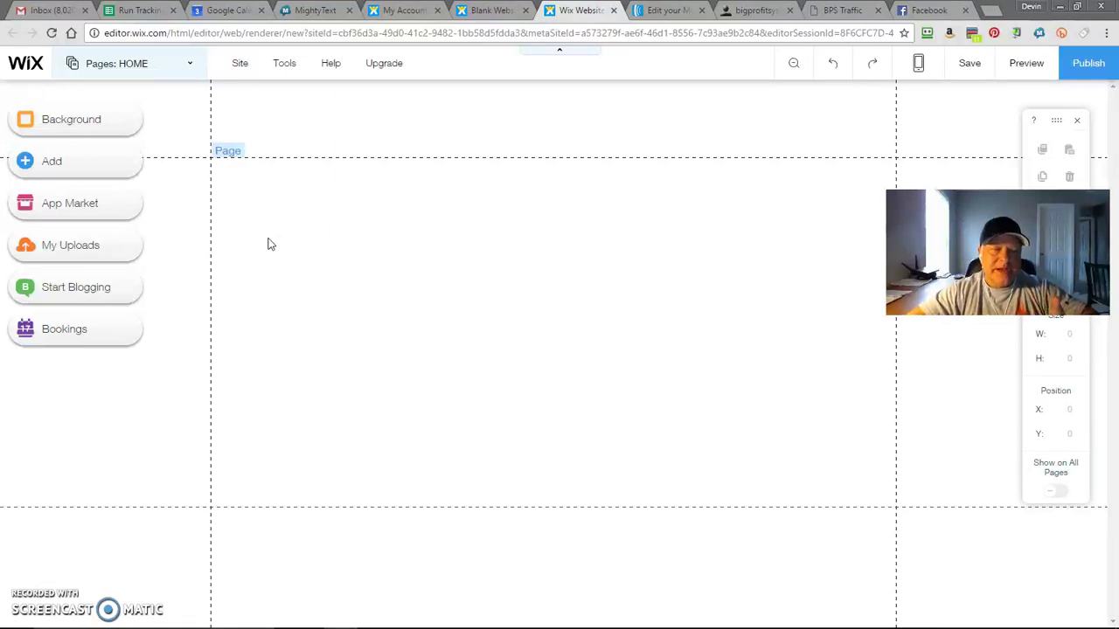
left_click(81, 119)
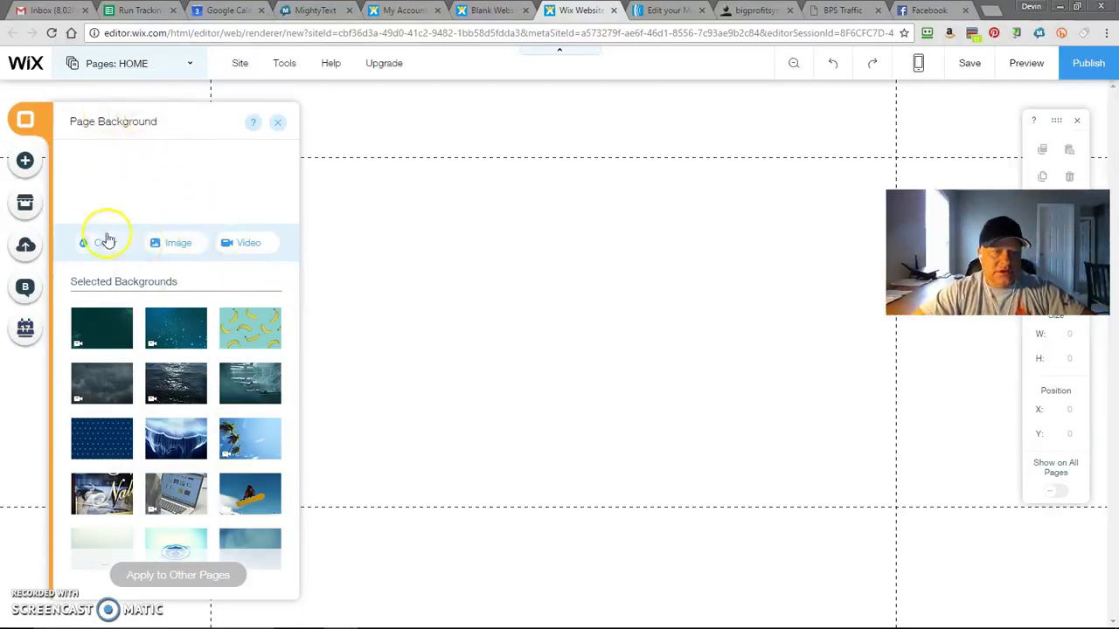
left_click(280, 124)
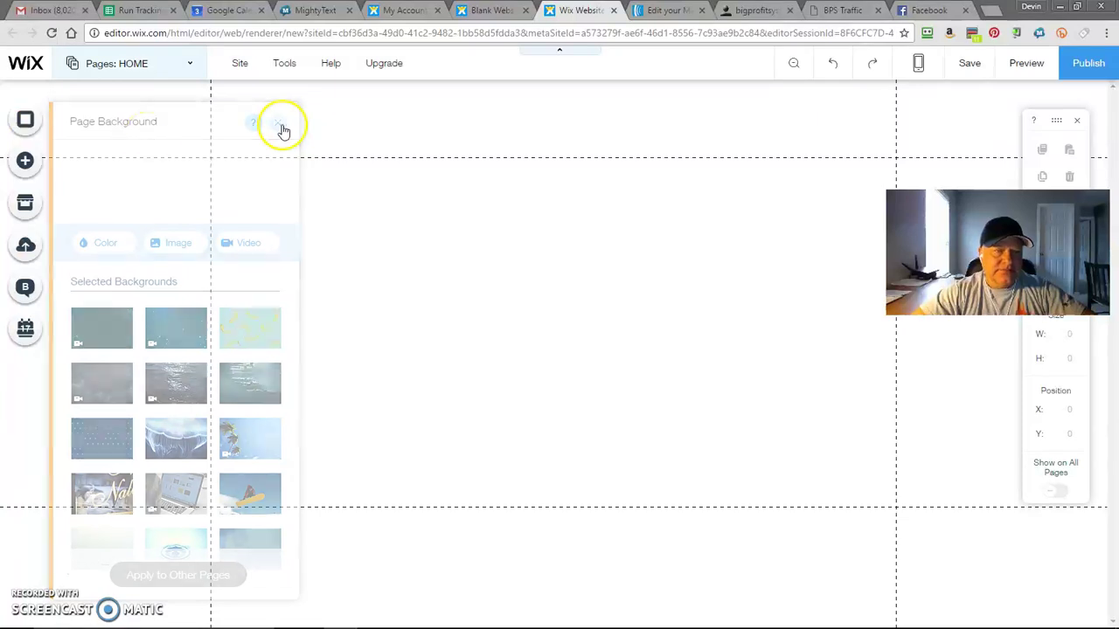
Add a Site Title near the page top reading 'Welcome From' plus the creator's name
left_click(33, 169)
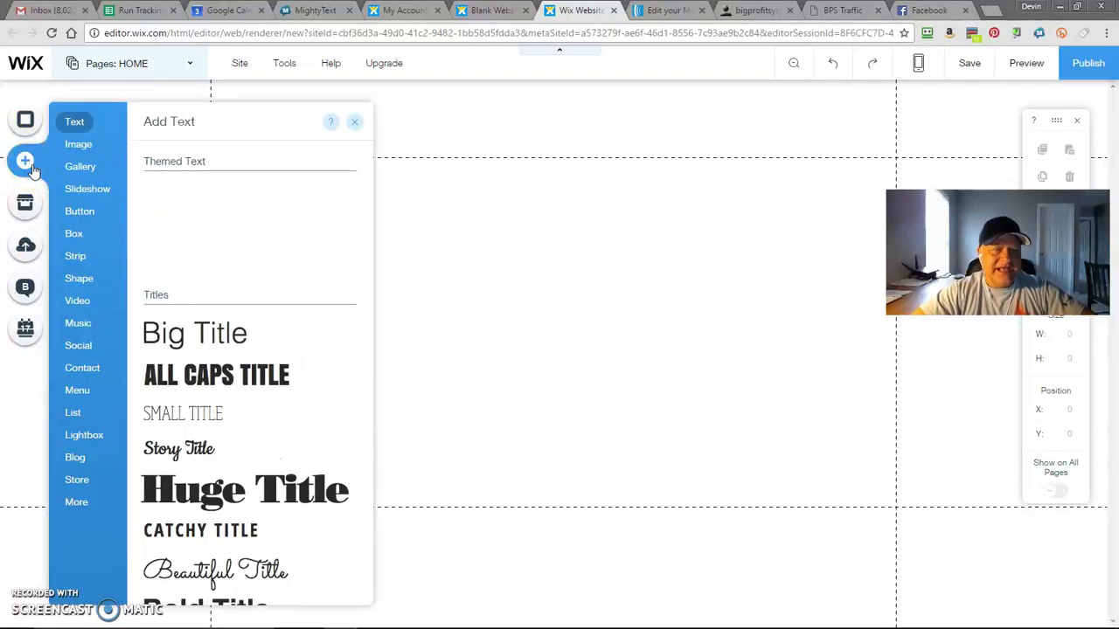
left_click(76, 125)
left_click(197, 206)
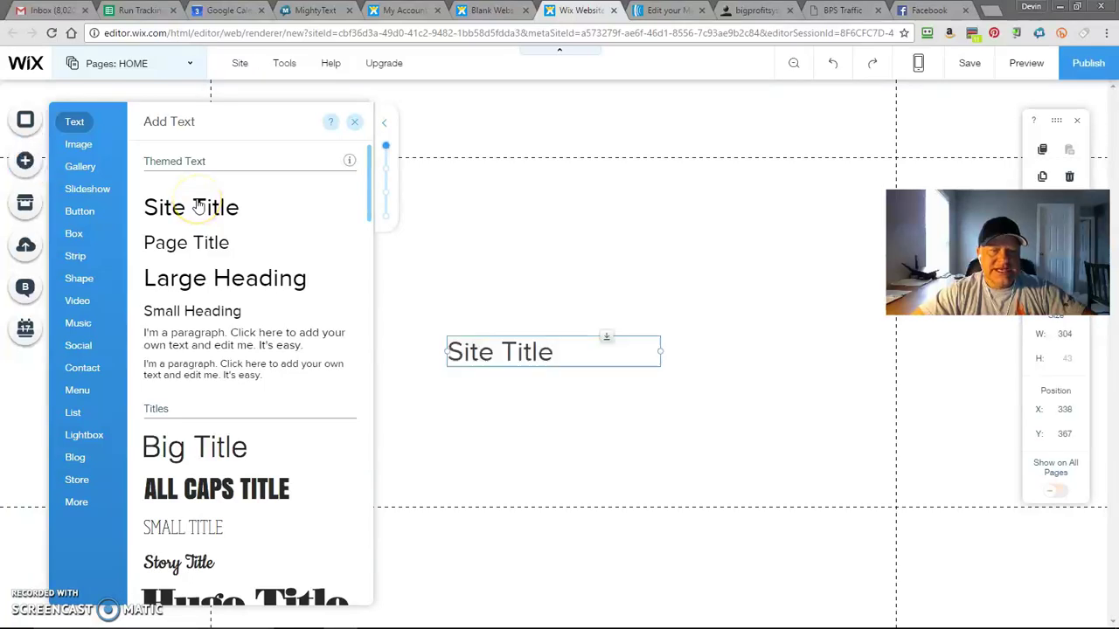
left_click_drag(542, 363, 546, 184)
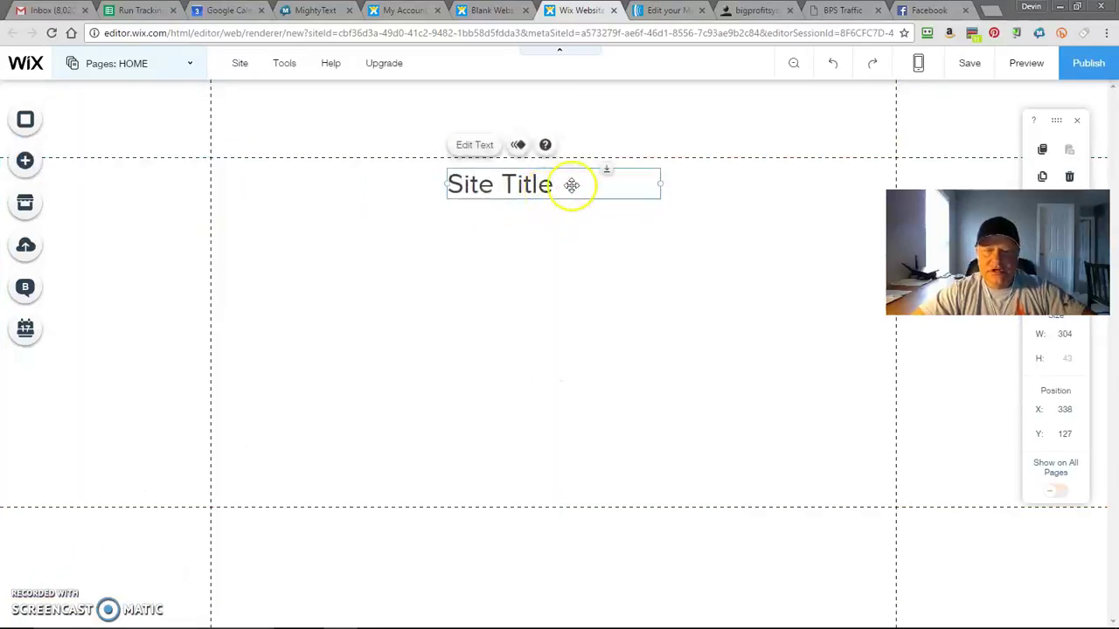
left_click(480, 151)
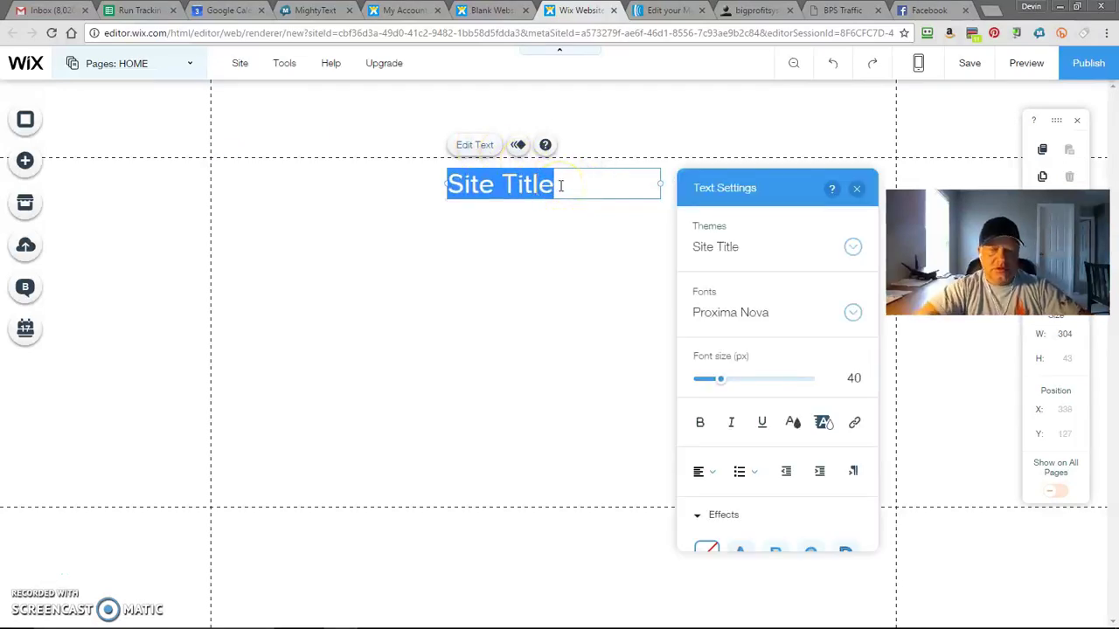
type("Welcome")
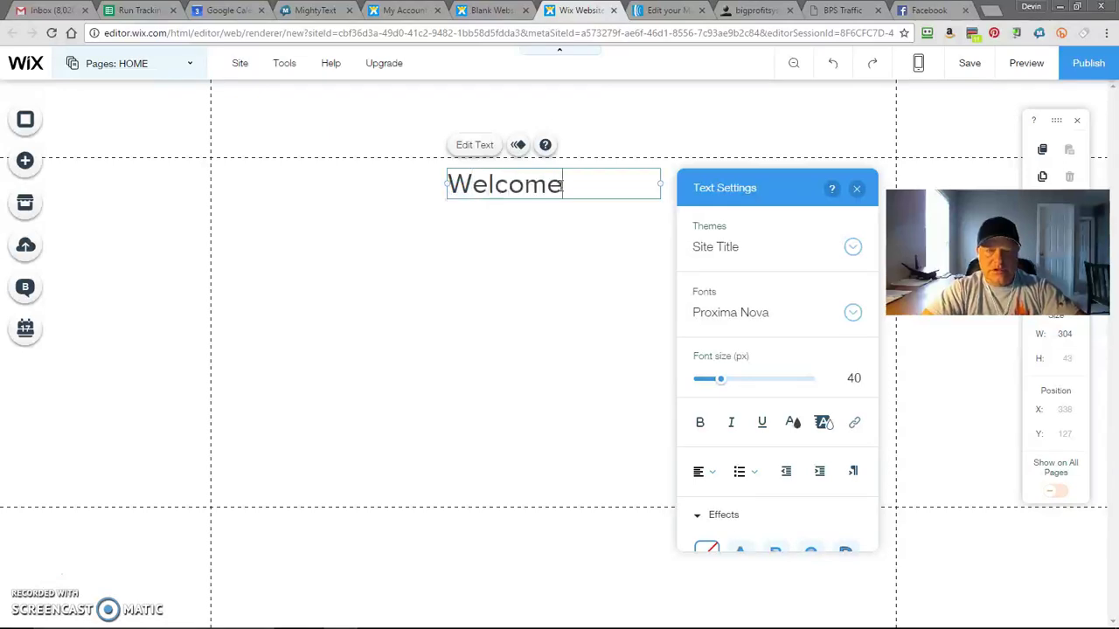
type(" F")
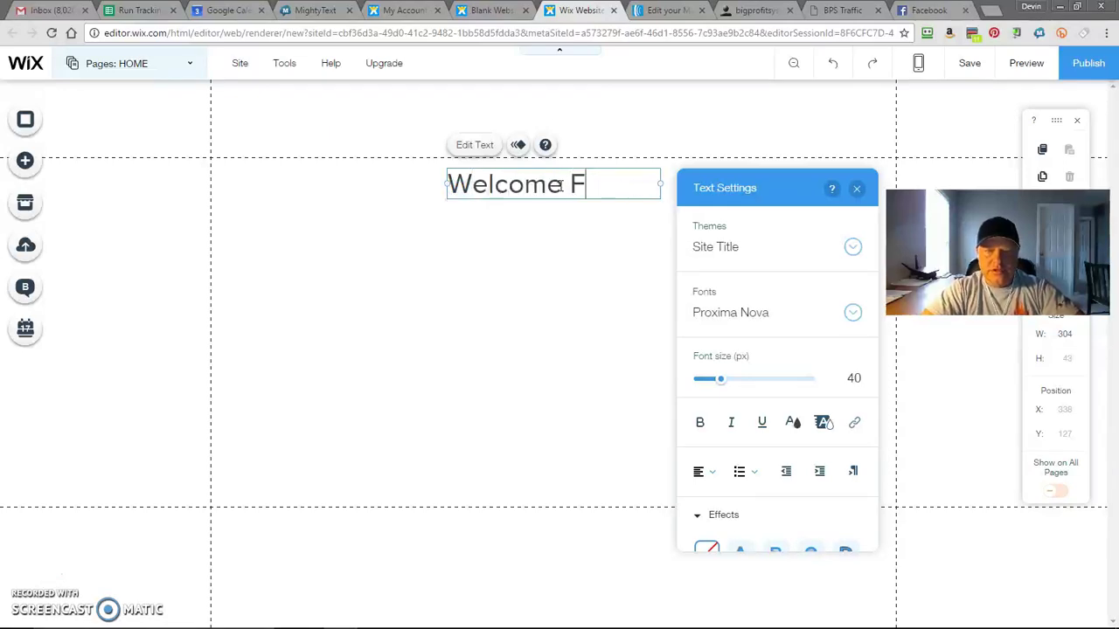
type("ROmrom Devin")
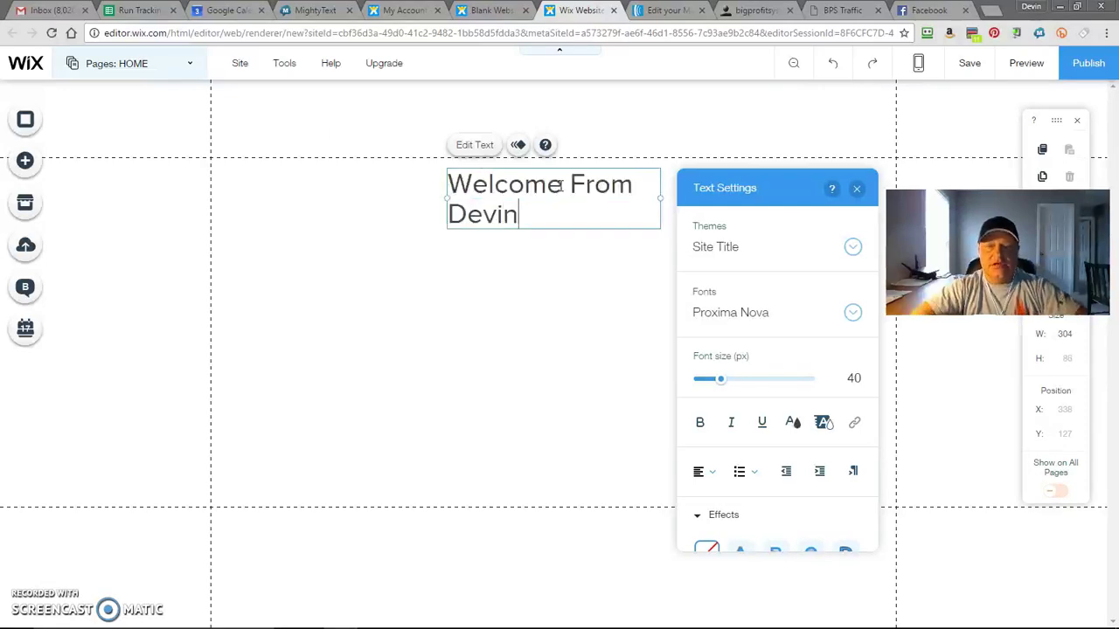
Centre the title text and make it bold and black
left_click(704, 473)
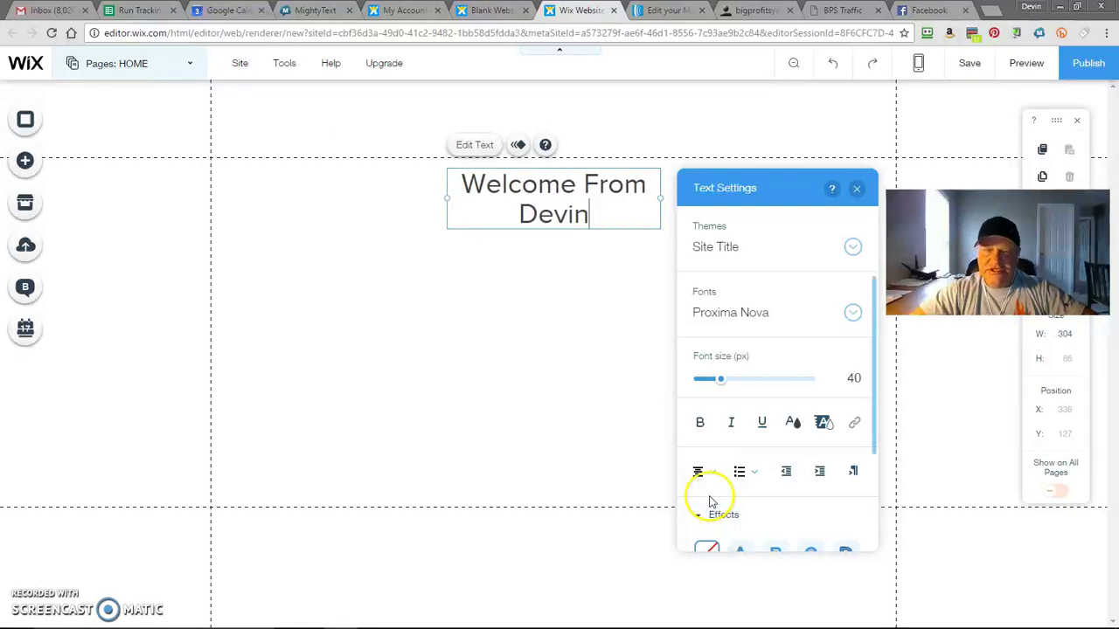
left_click(711, 496)
left_click_drag(598, 215, 458, 180)
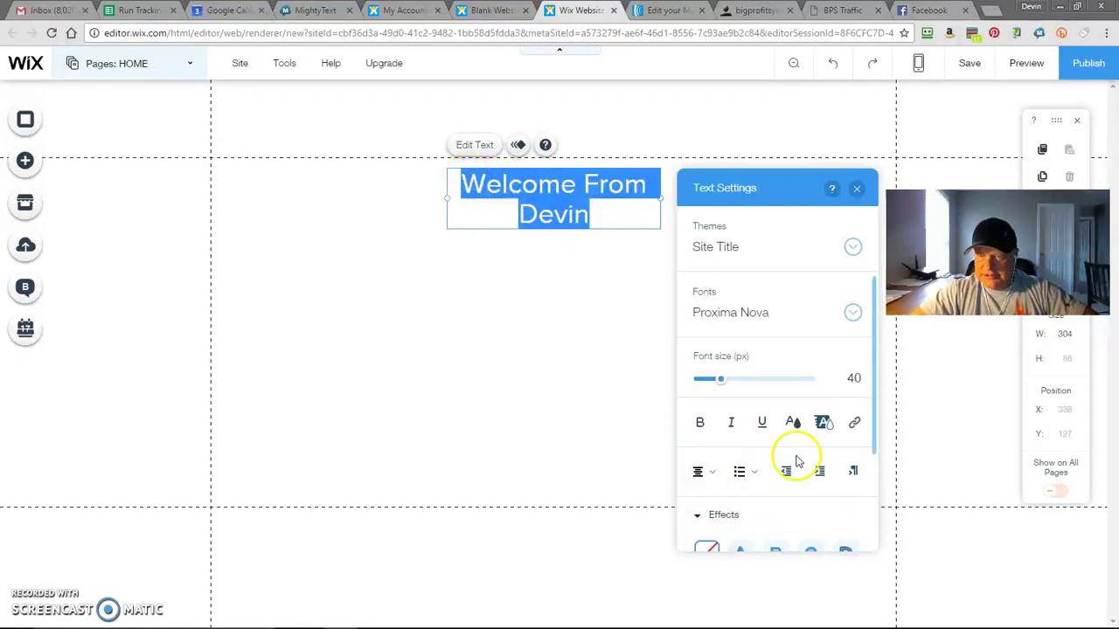
left_click_drag(874, 376, 872, 450)
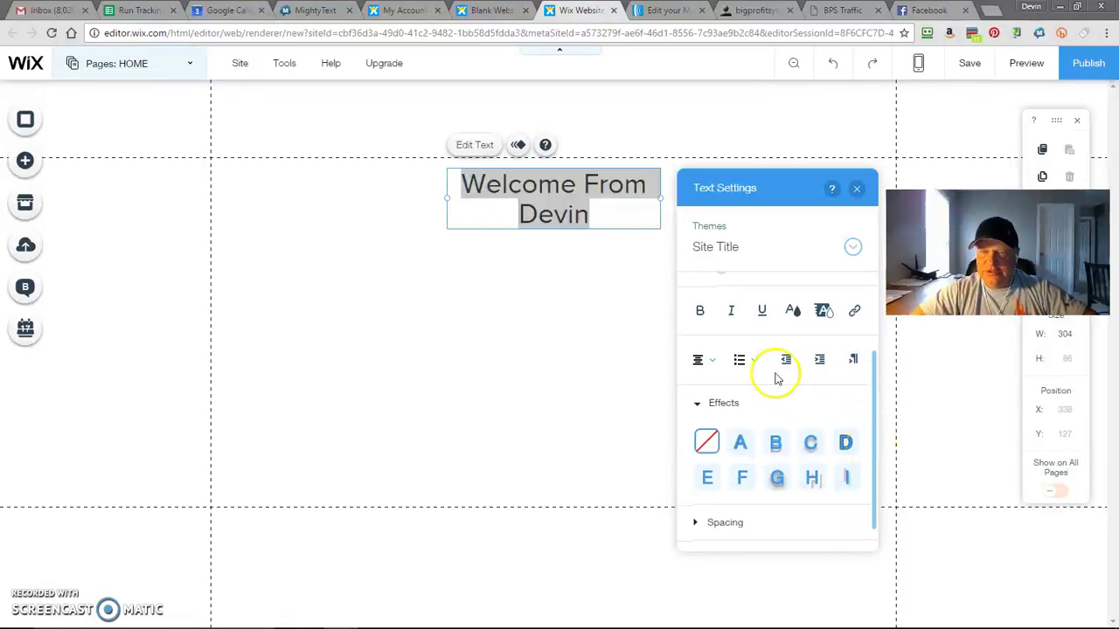
left_click(699, 311)
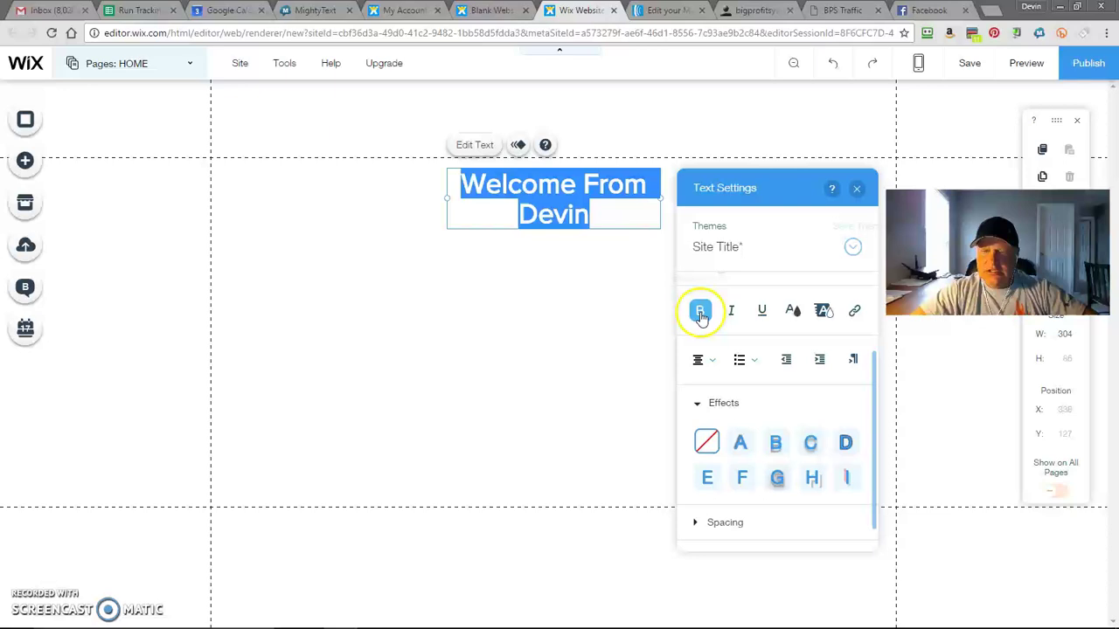
left_click(792, 311)
left_click(708, 414)
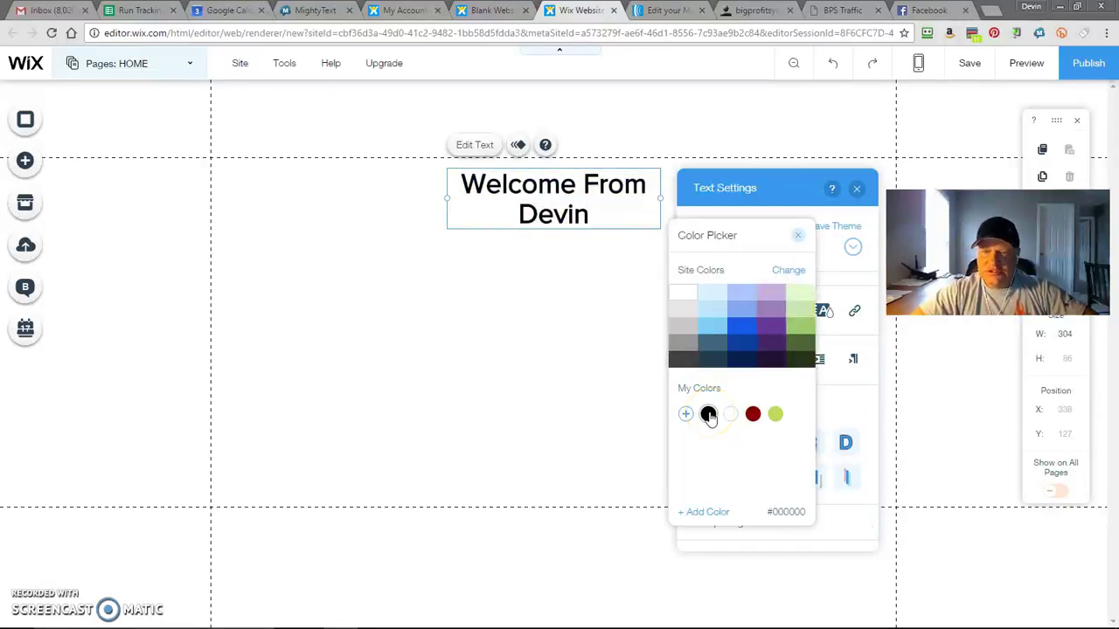
left_click(799, 239)
Add a YouTube video player and move it up just under the title
left_click(857, 188)
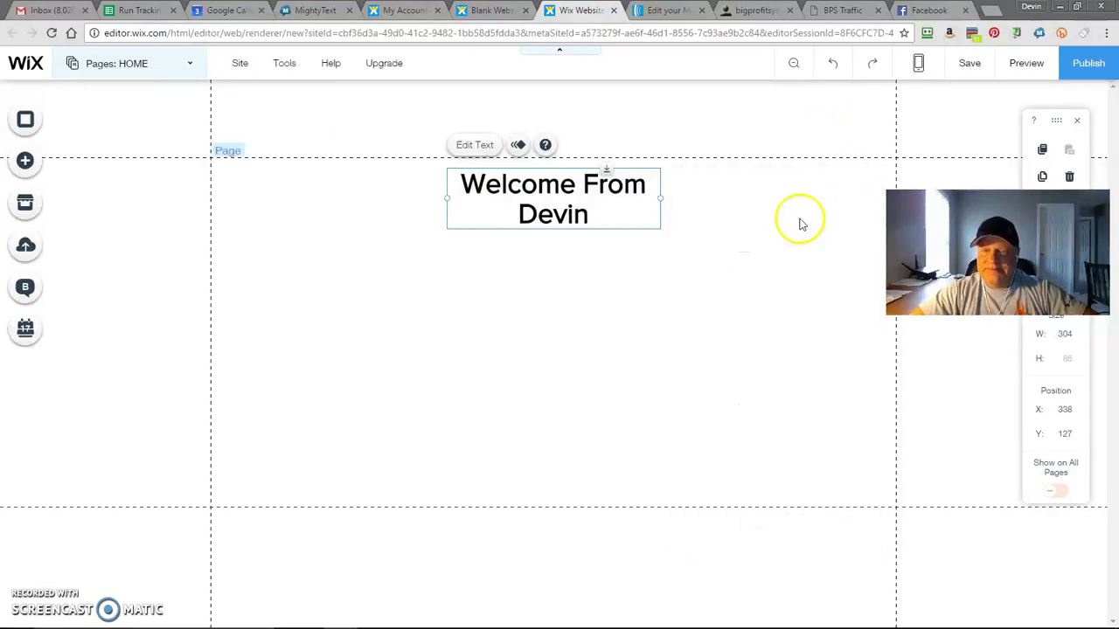
left_click(739, 237)
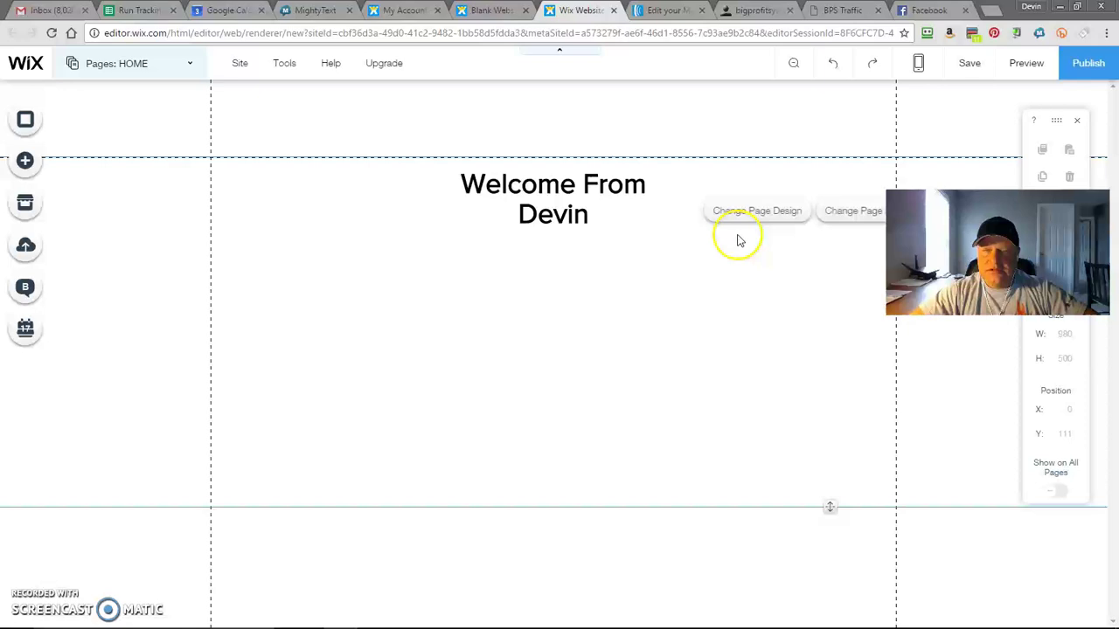
left_click(24, 161)
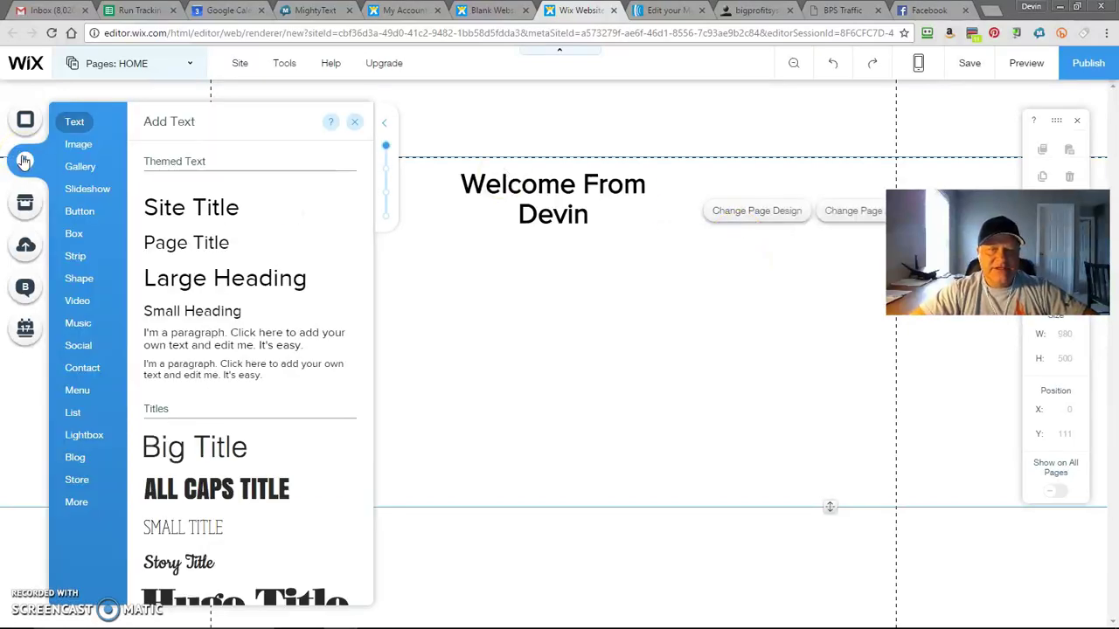
left_click(77, 300)
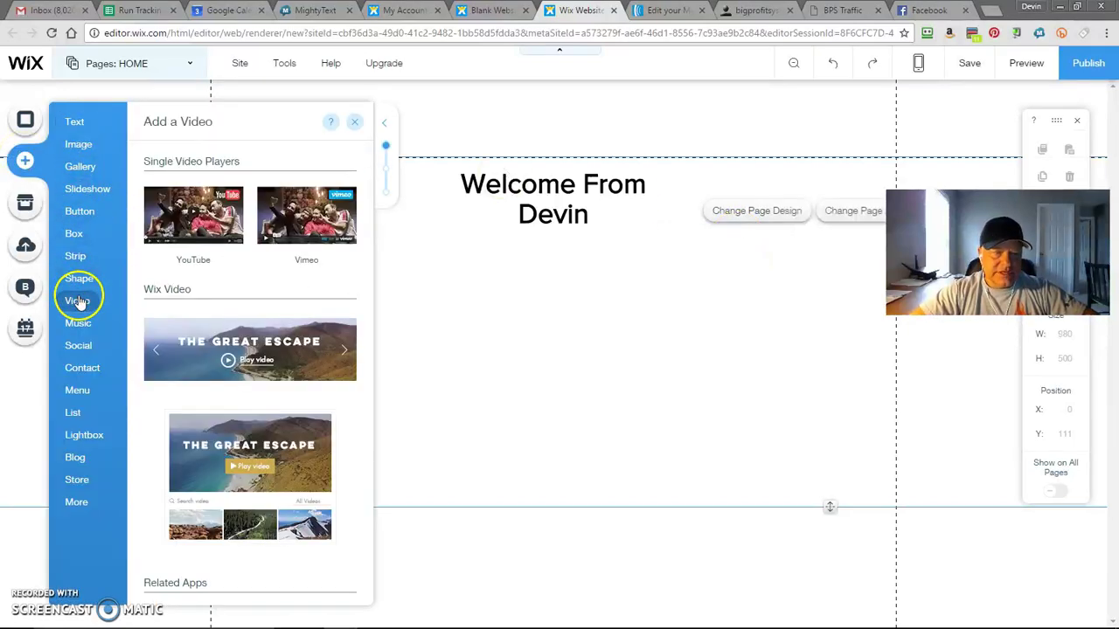
left_click(200, 210)
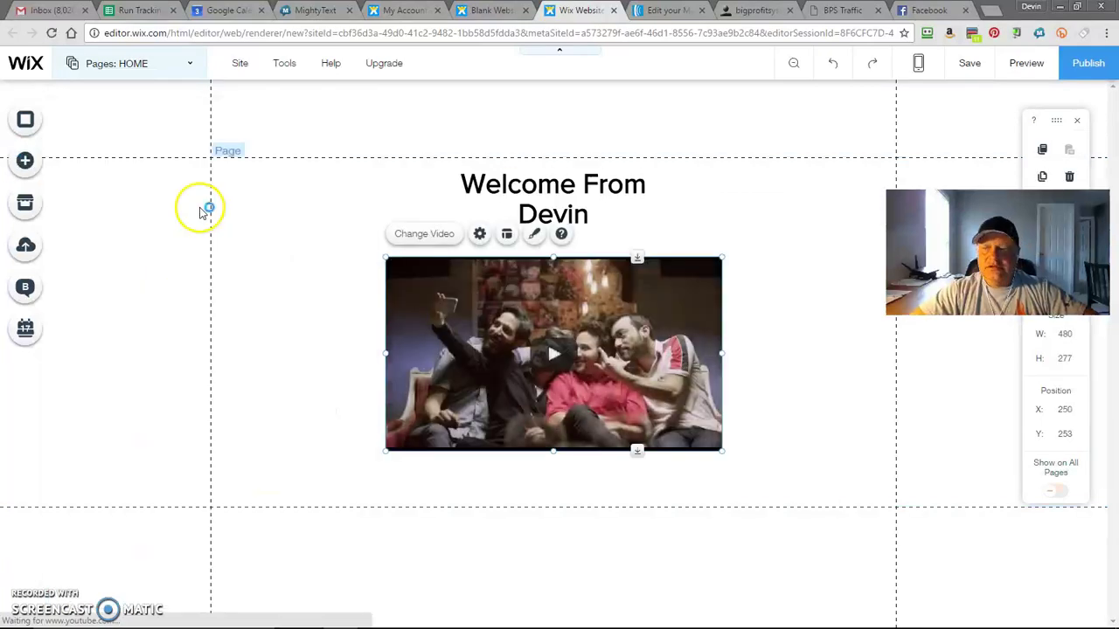
left_click_drag(554, 309, 555, 284)
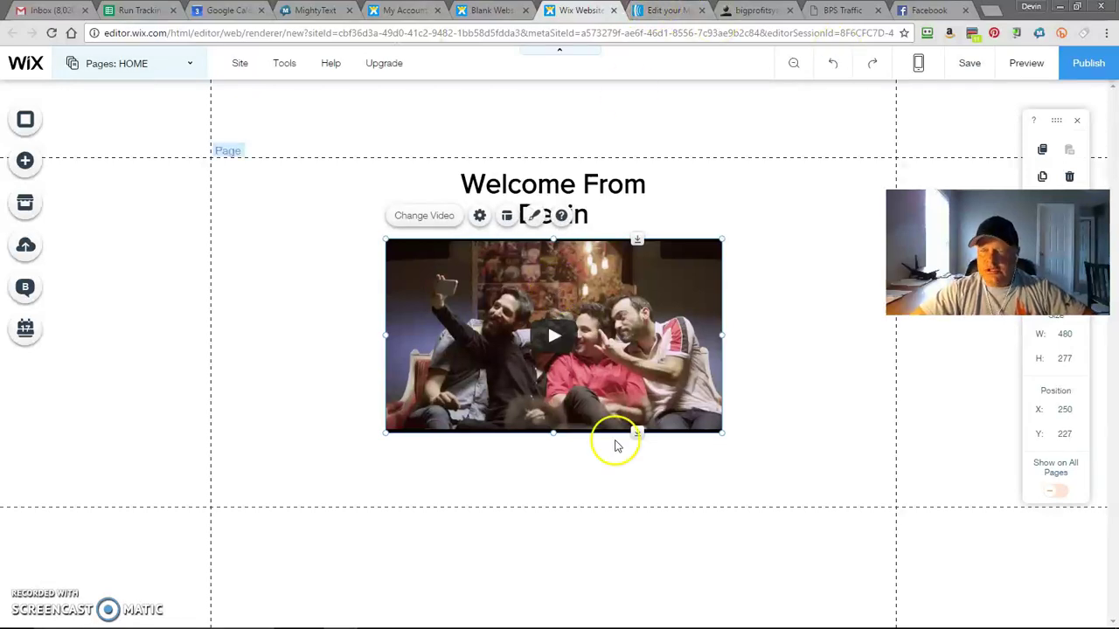
Copy the welcome video's short URL from its YouTube Studio Info & Settings page
mouse_move(367, 616)
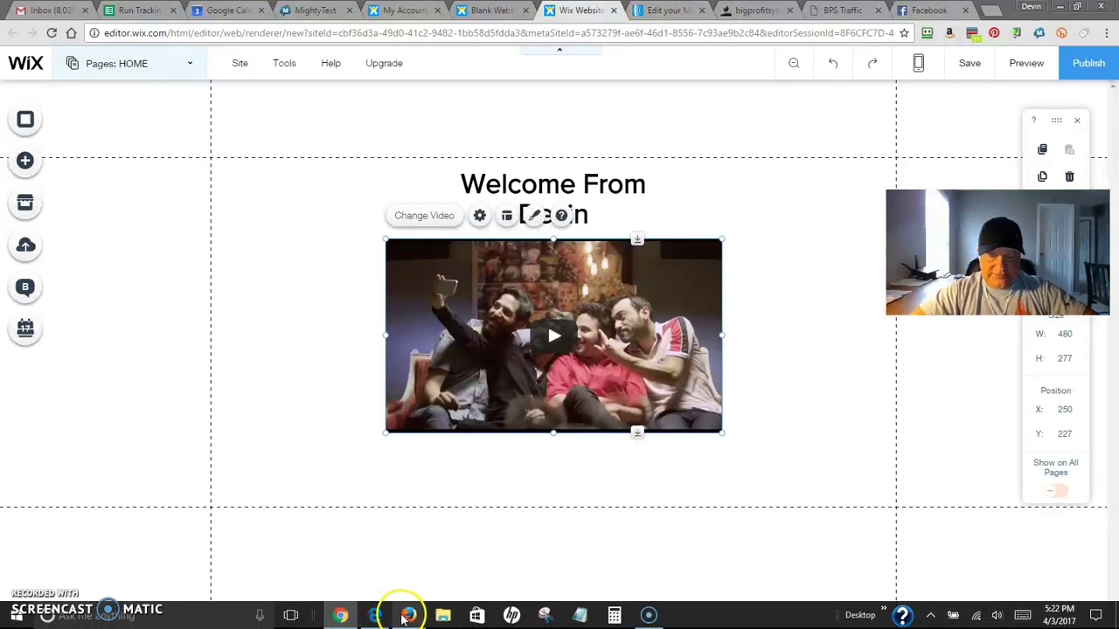
mouse_move(409, 617)
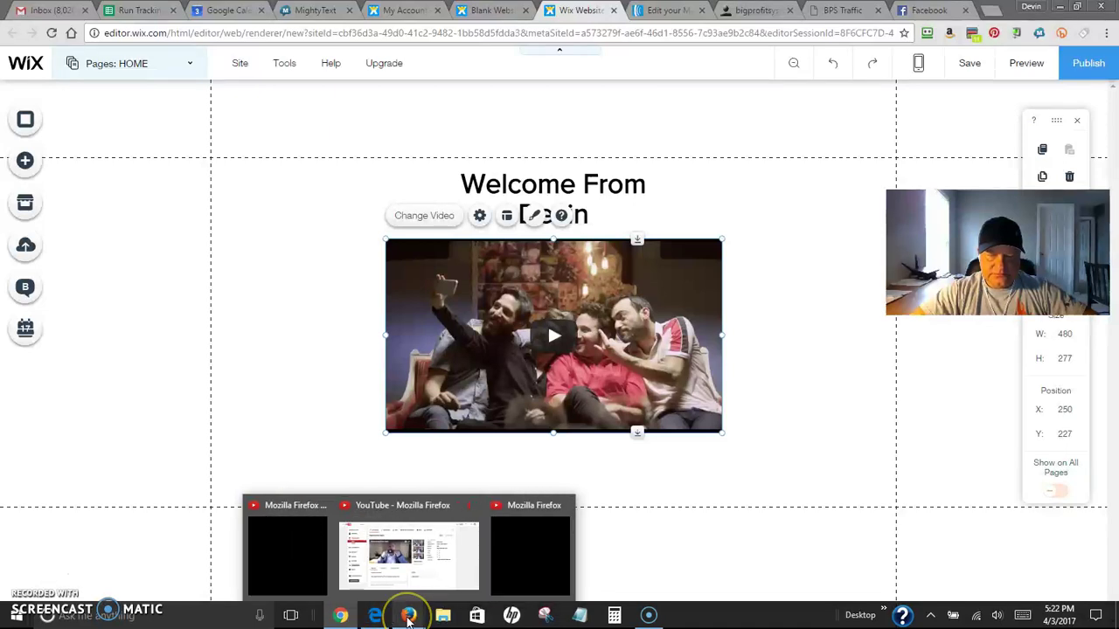
left_click(411, 564)
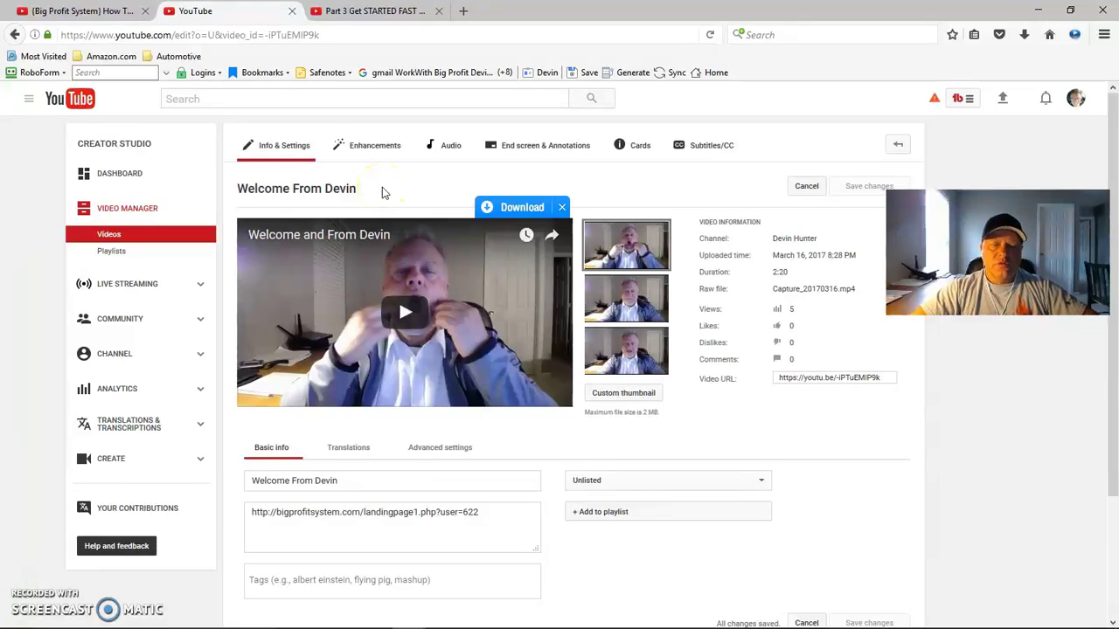
left_click(834, 377)
key("ctrl+c")
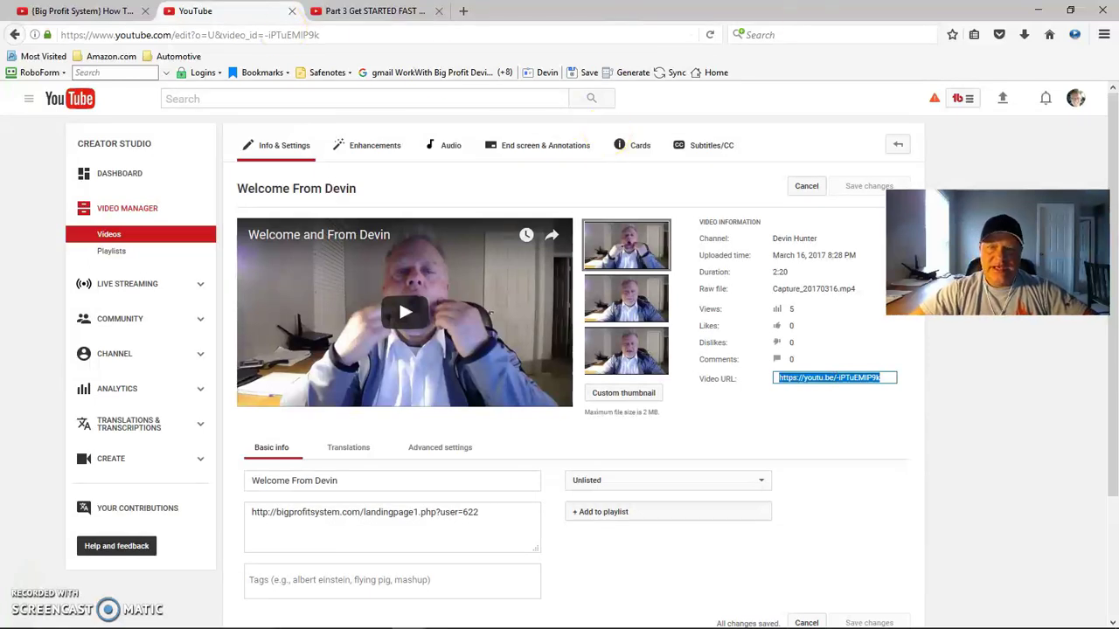
Point the player at the copied YouTube link, with autoplay on and controls set to Never
left_click(1038, 10)
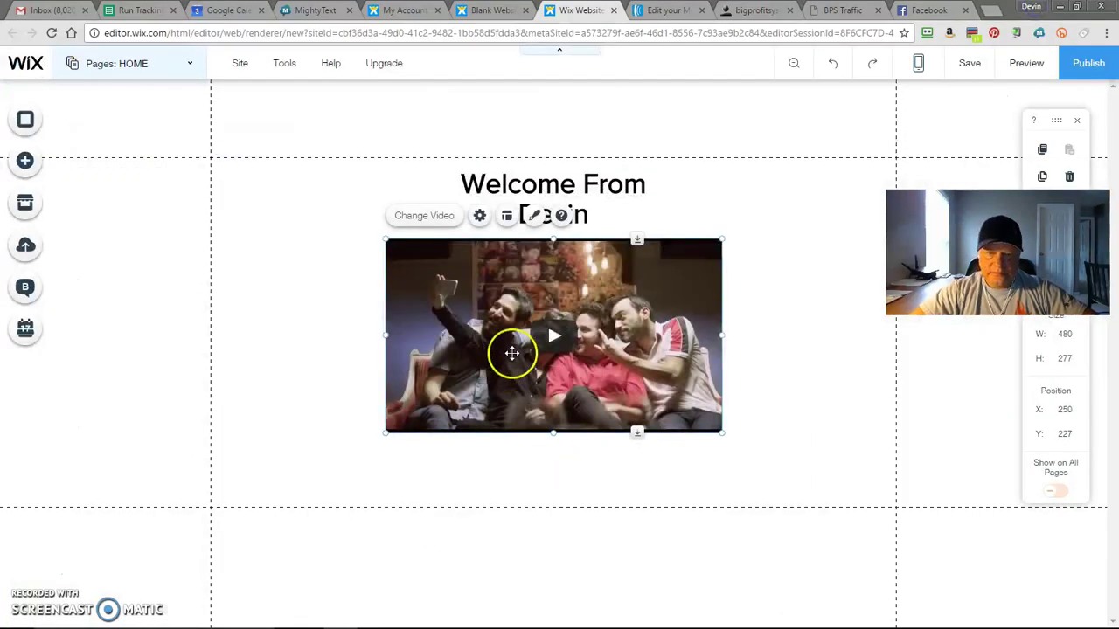
left_click(446, 217)
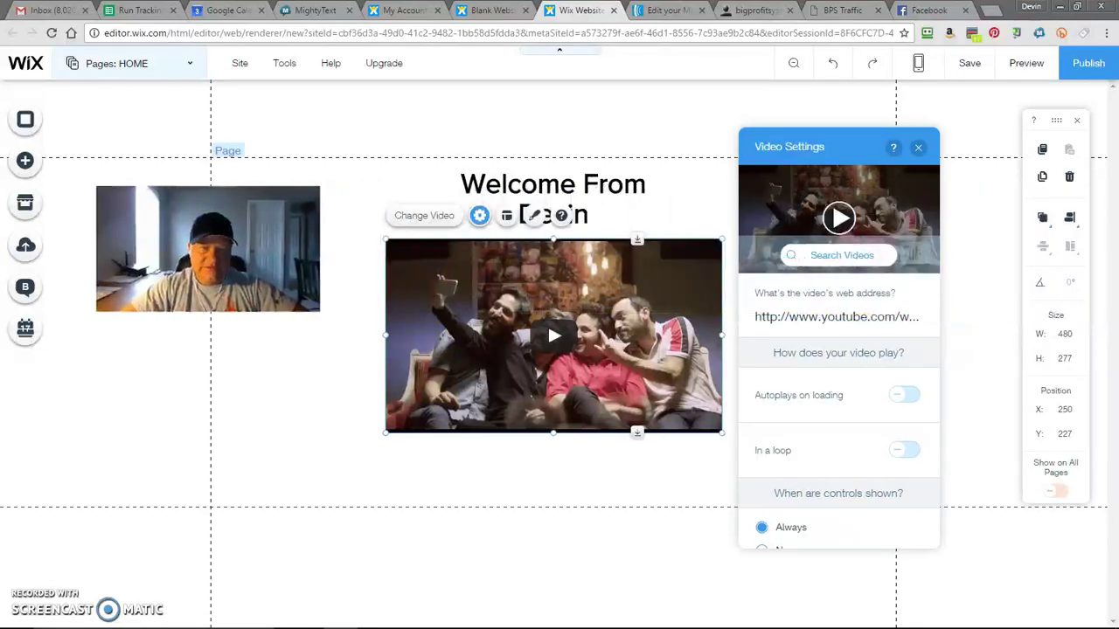
left_click(840, 319)
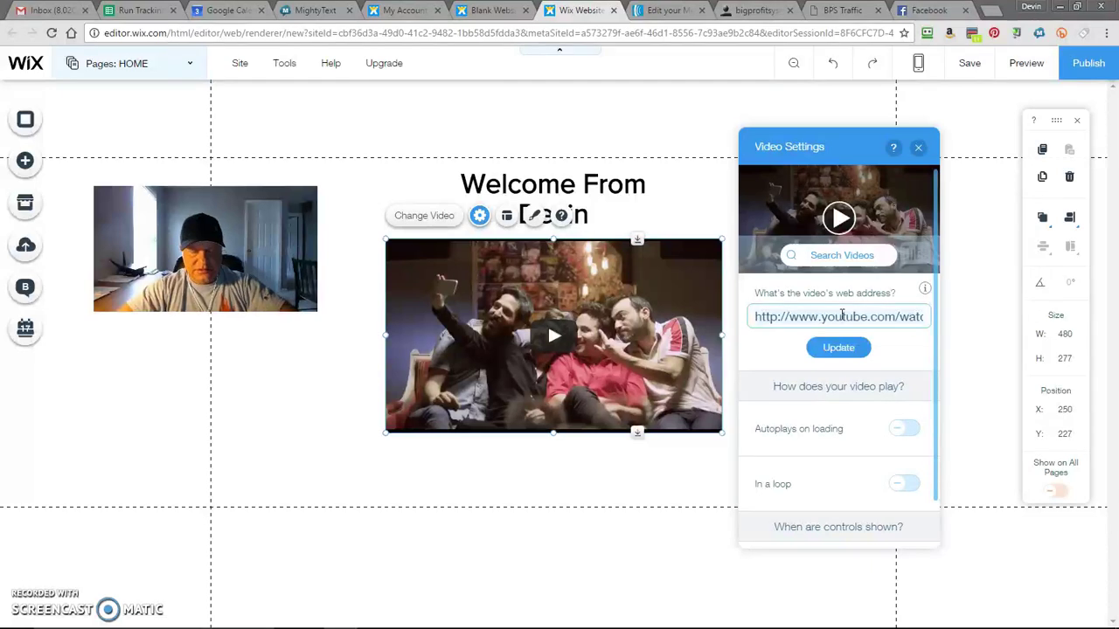
key("ctrl+a")
key("ctrl+v")
left_click(840, 347)
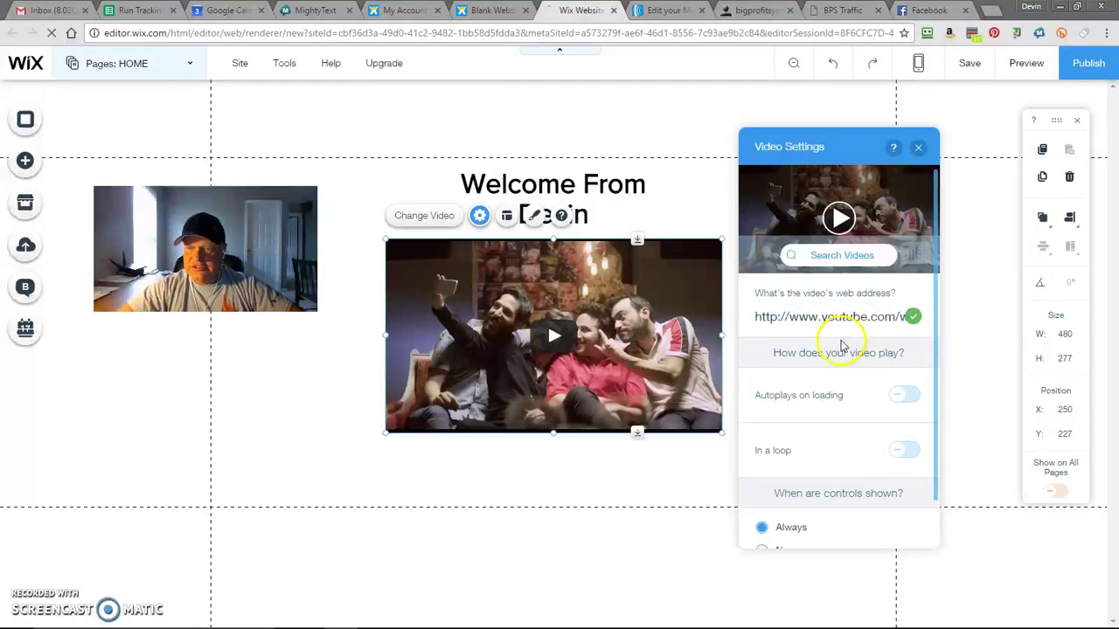
left_click_drag(938, 344, 911, 376)
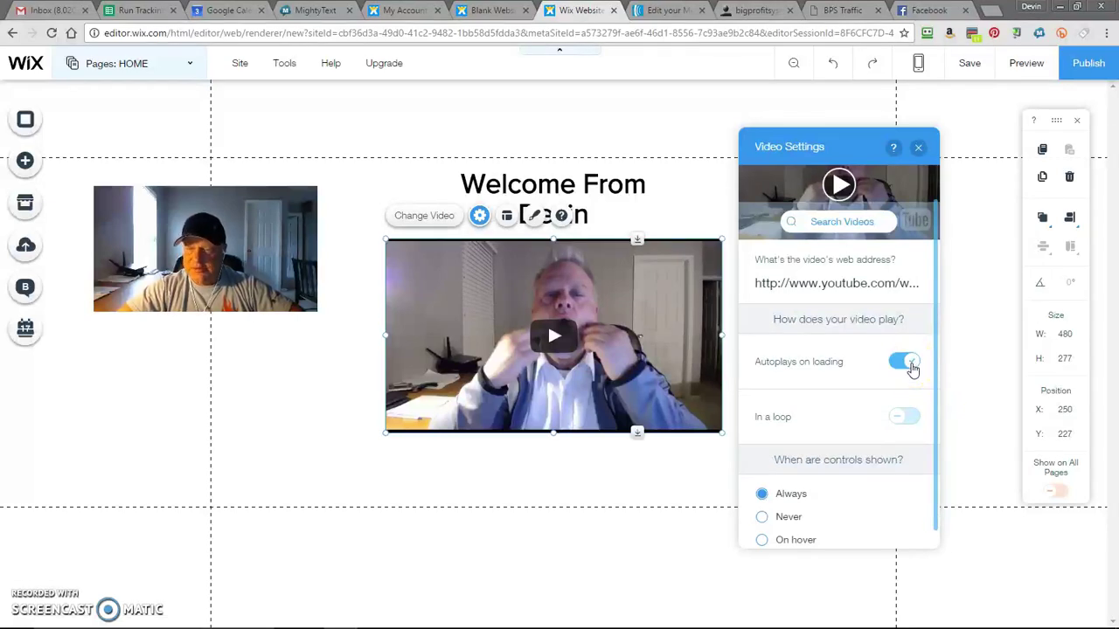
left_click(762, 518)
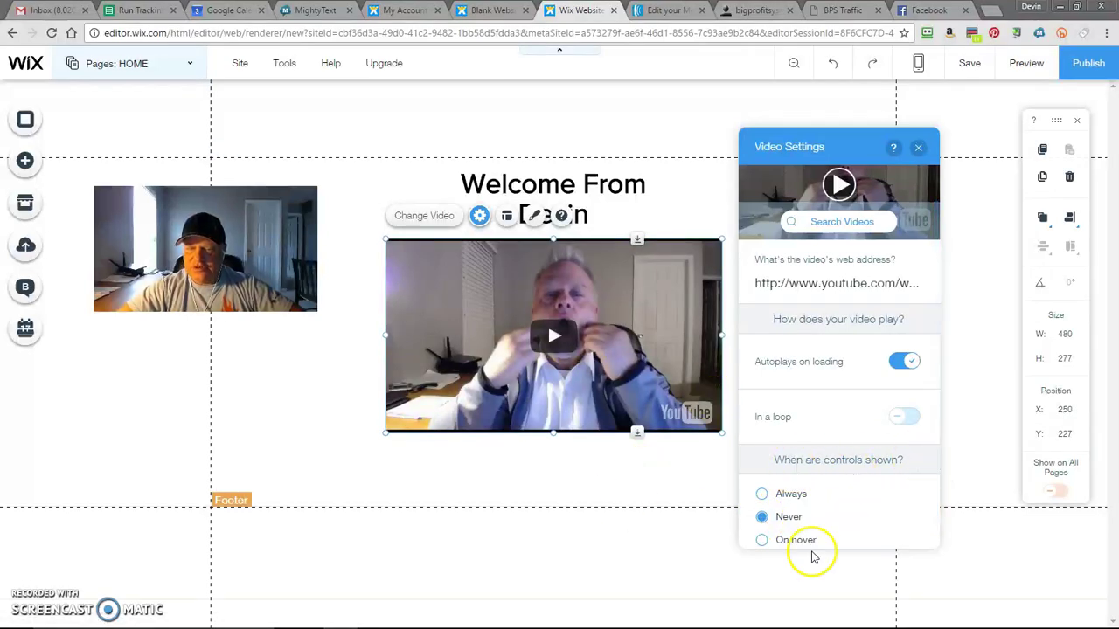
left_click(917, 146)
Place a themed button below the video and bring up its text and link settings
left_click(747, 186)
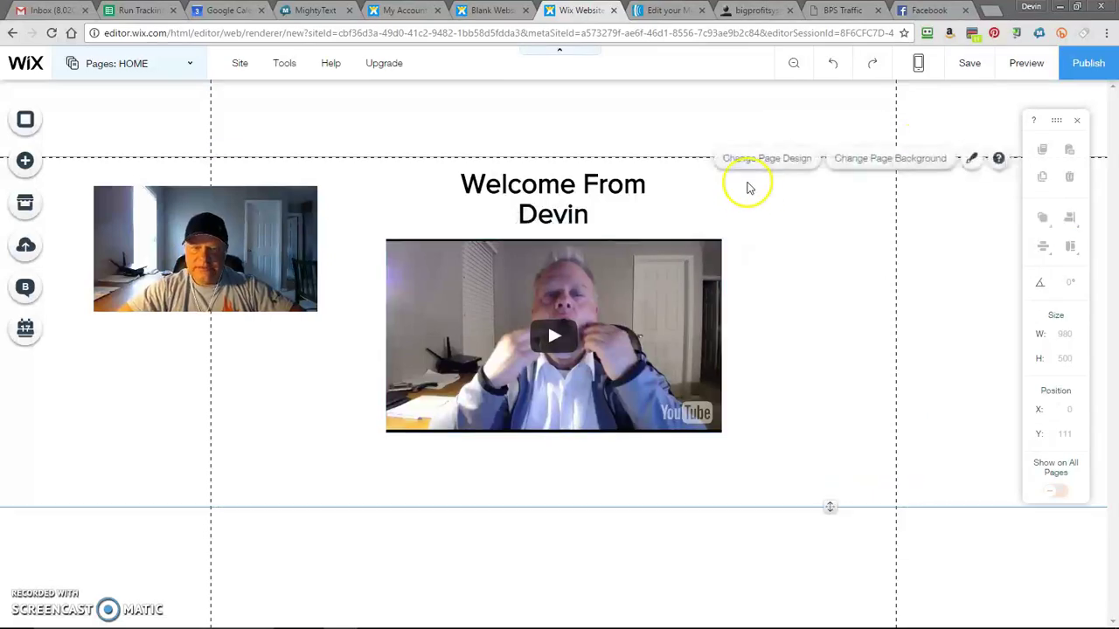
left_click(554, 336)
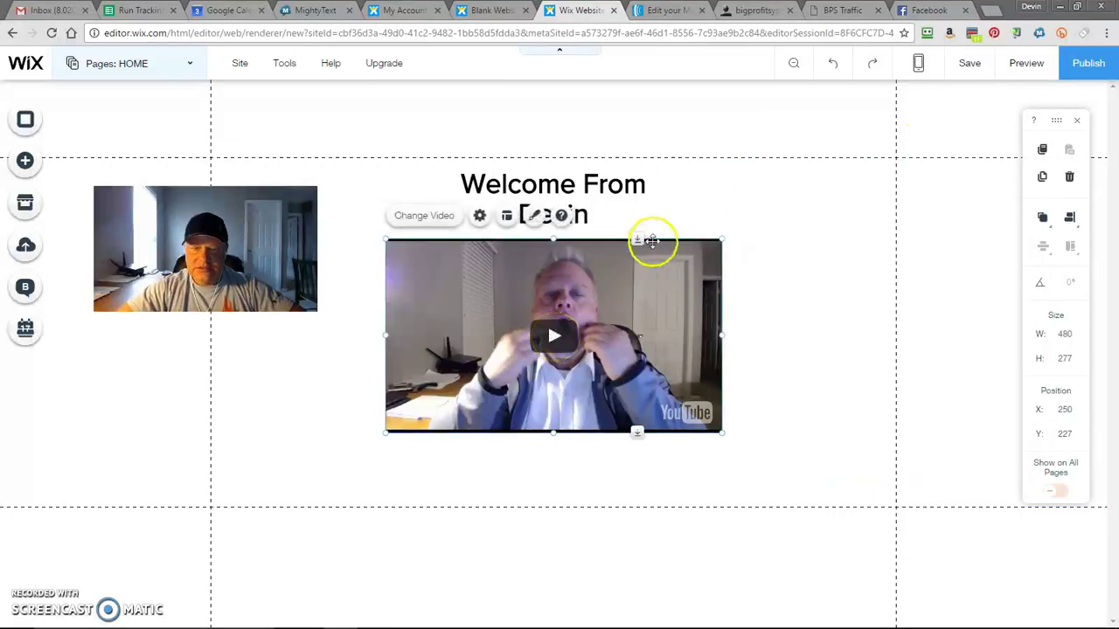
left_click(688, 180)
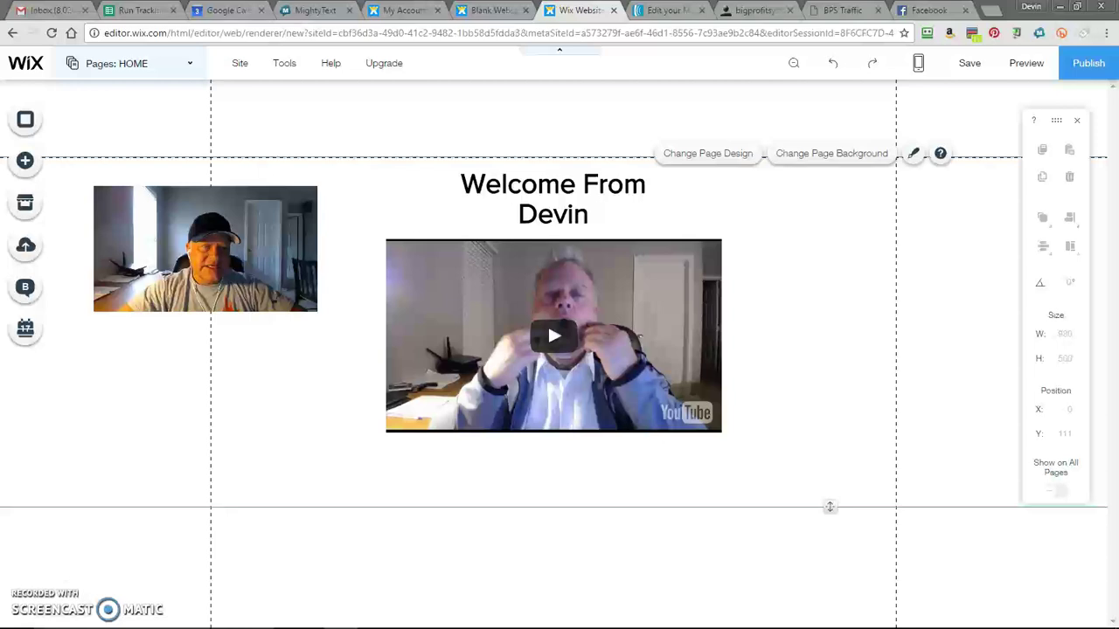
left_click(26, 161)
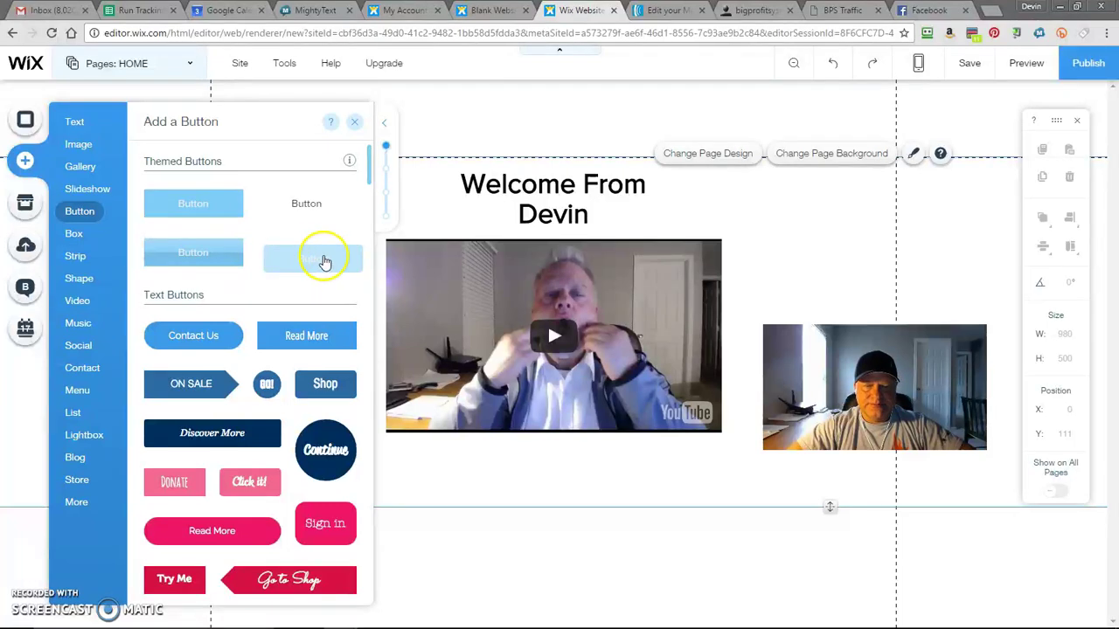
left_click_drag(342, 268, 569, 470)
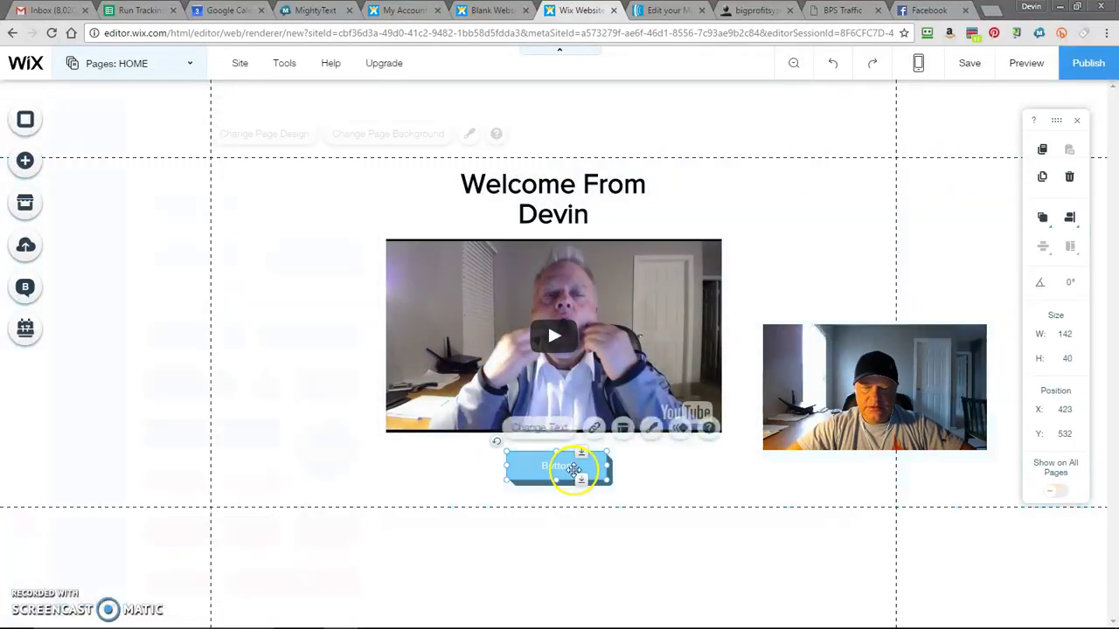
left_click(551, 429)
Replace the button label with GET STARTED NOW
left_click(377, 399)
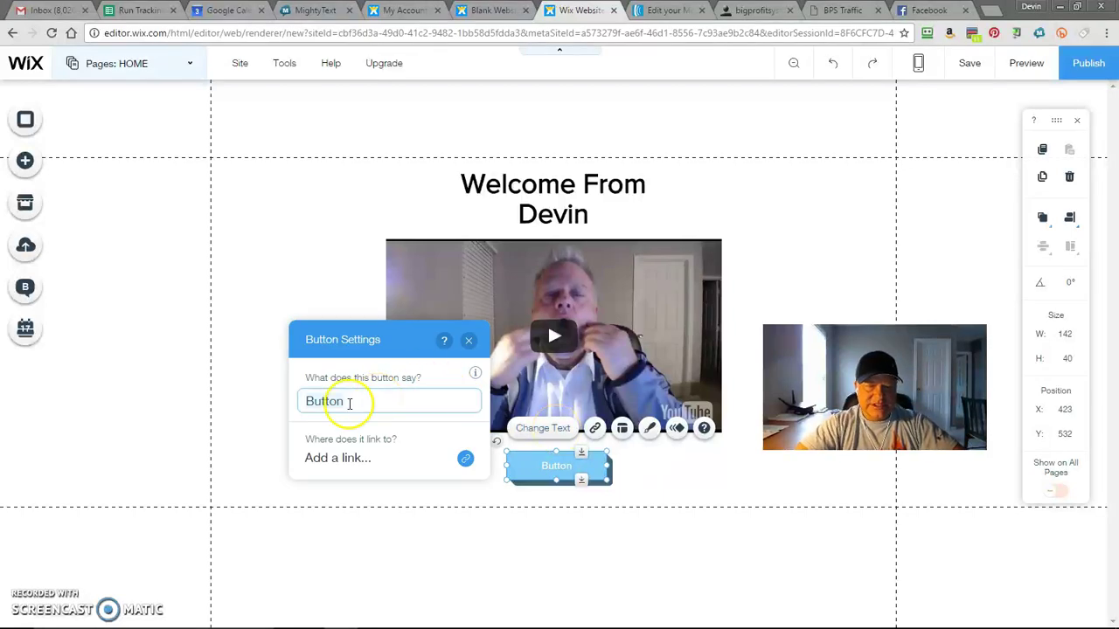
left_click(350, 400)
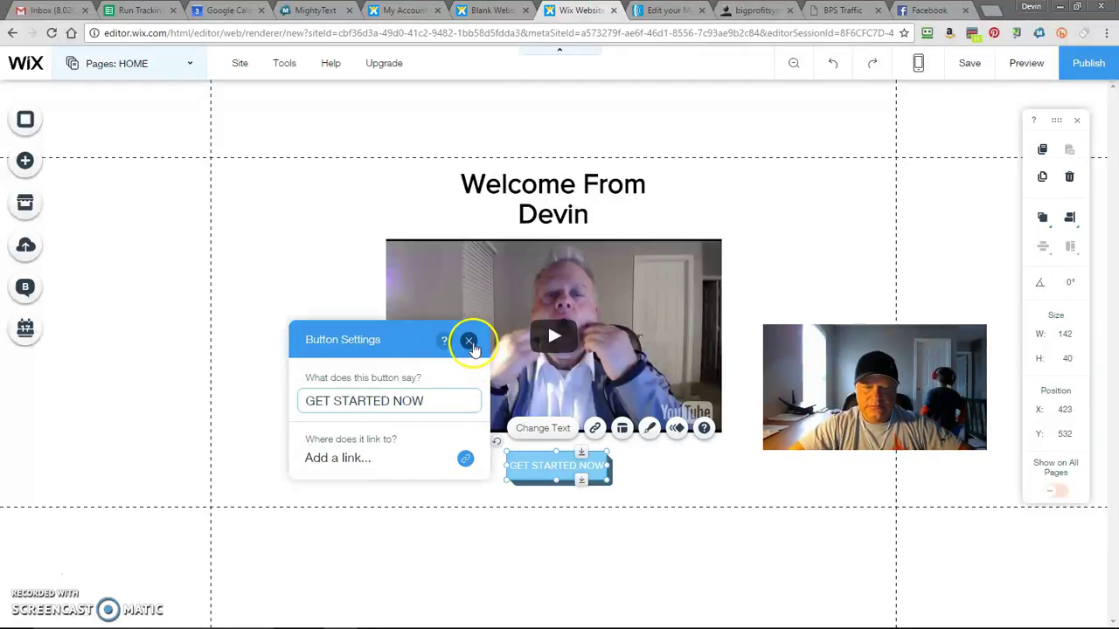
Select the Main Sales Page URL in the BigProfitSystem BPS Sales Pages table
left_click(672, 11)
left_click(751, 10)
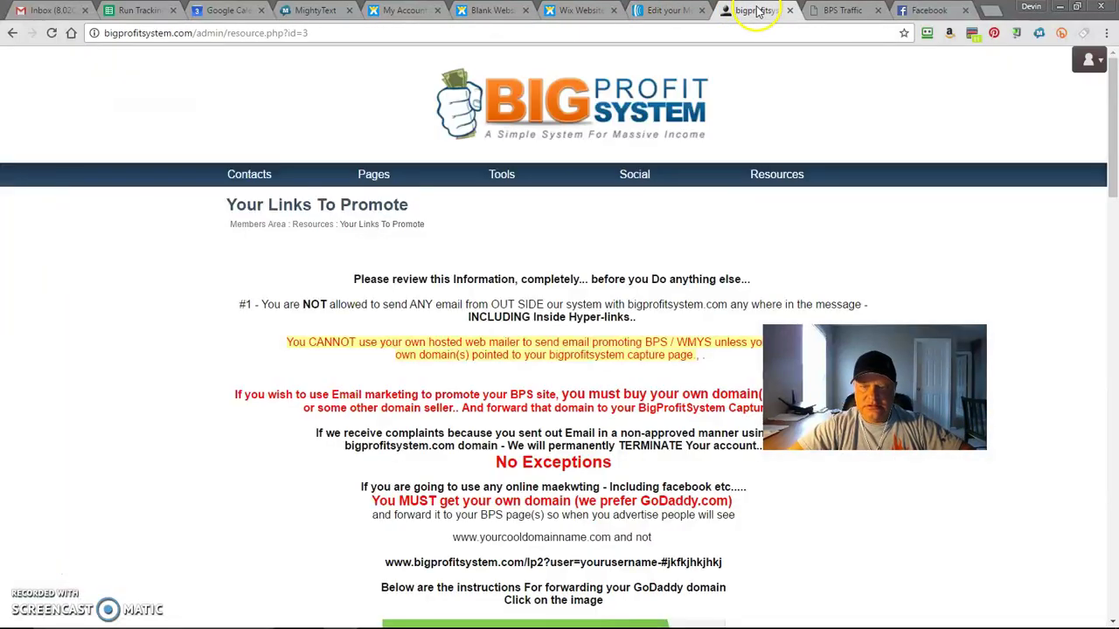
left_click_drag(1111, 174, 1109, 515)
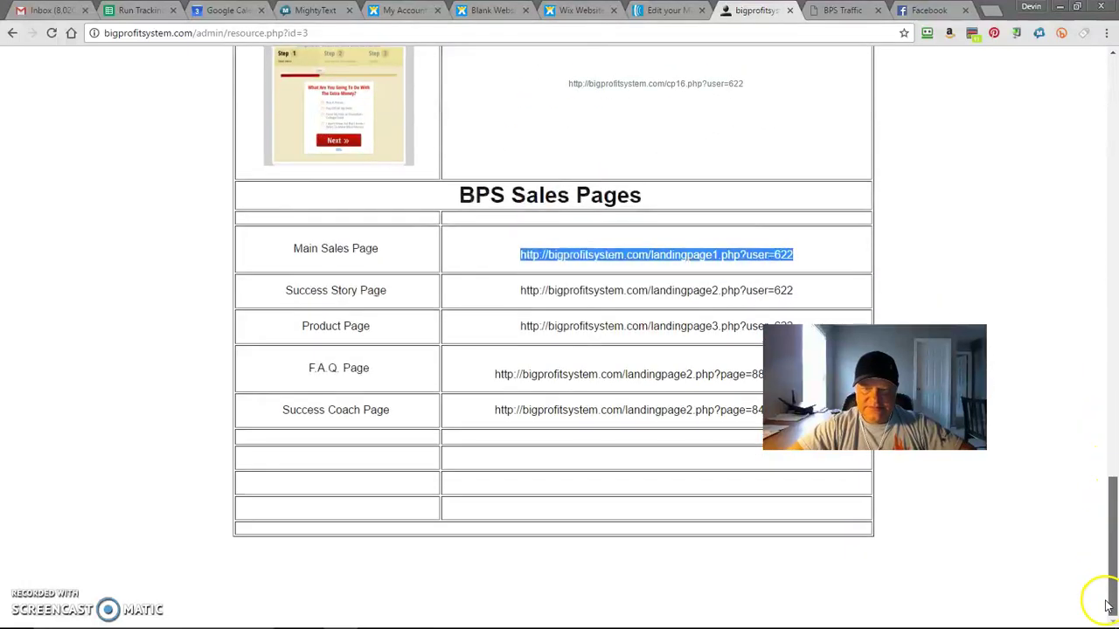
left_click(812, 252)
left_click_drag(804, 257, 543, 232)
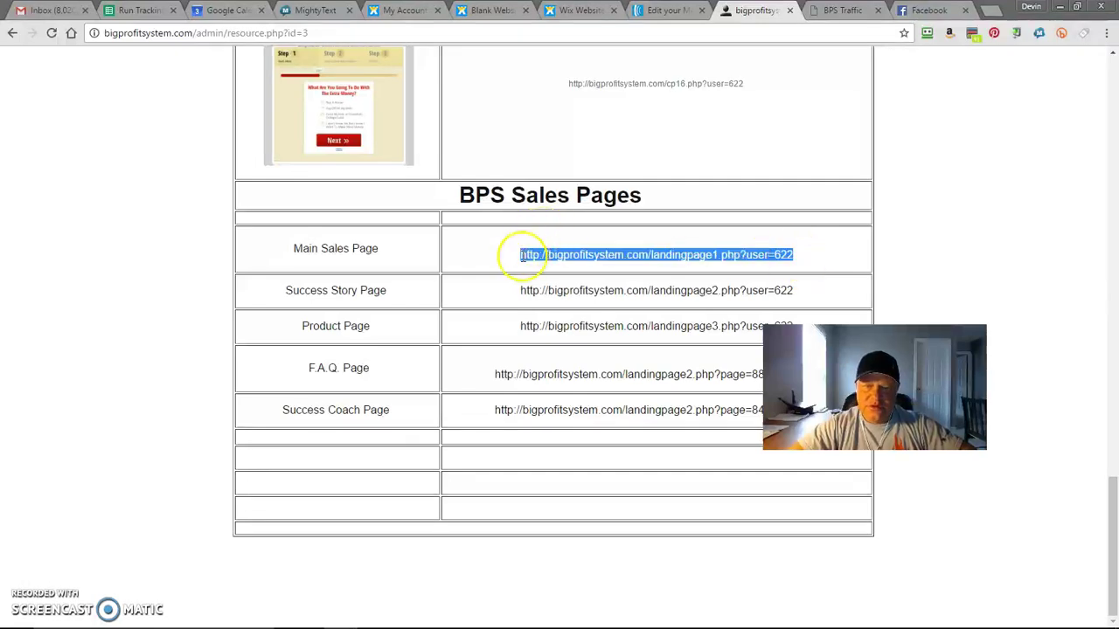
Link the button to the pasted Main Sales Page web address, opening in a new window
left_click(591, 12)
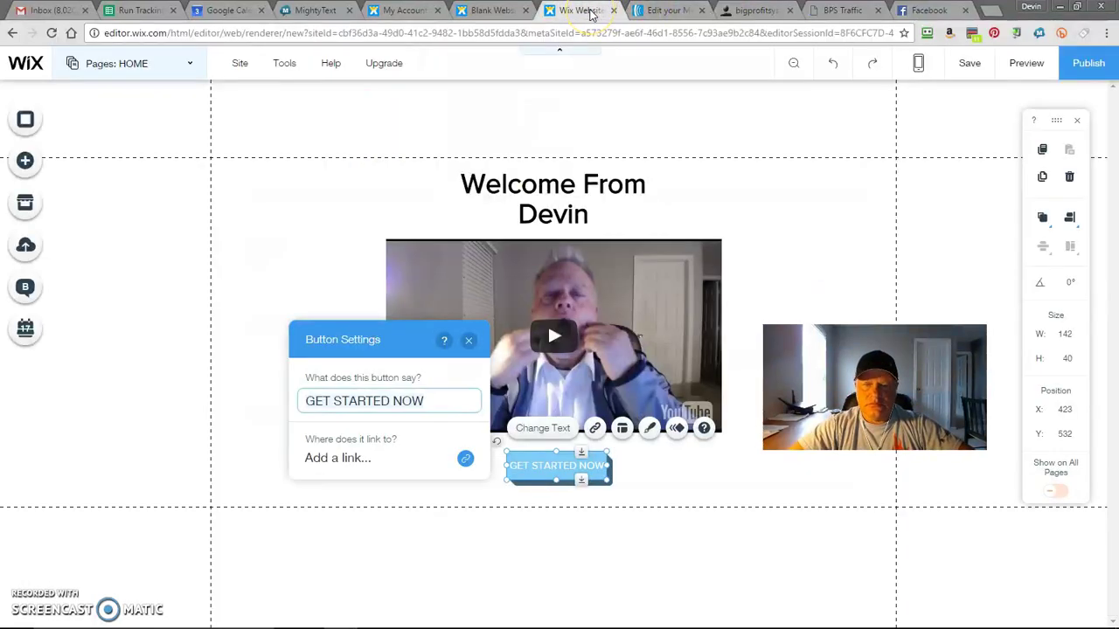
left_click(350, 459)
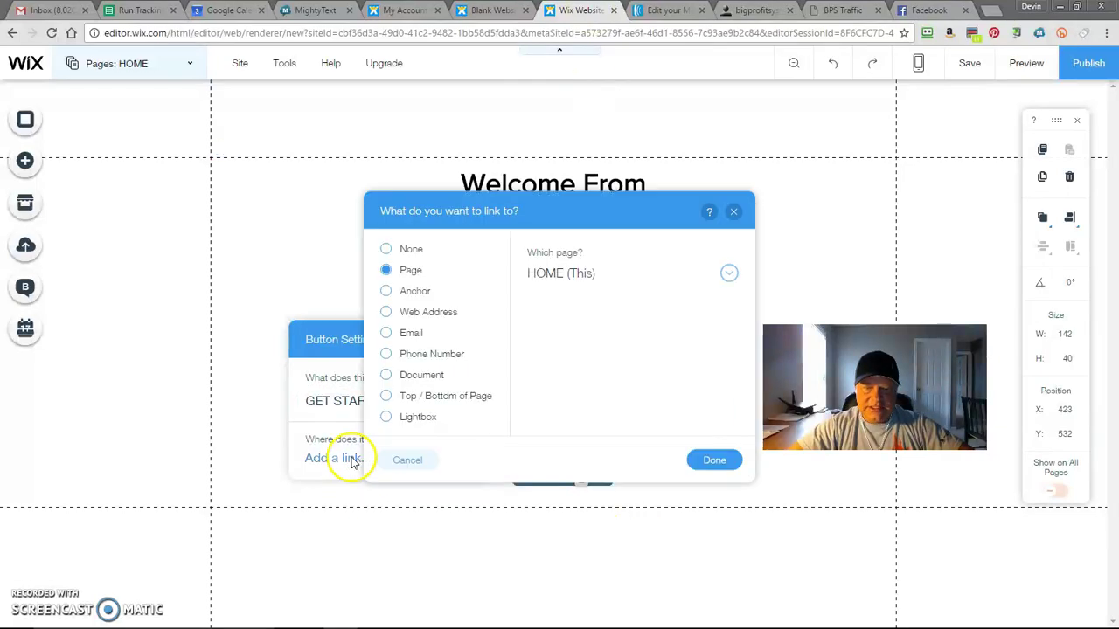
left_click(387, 313)
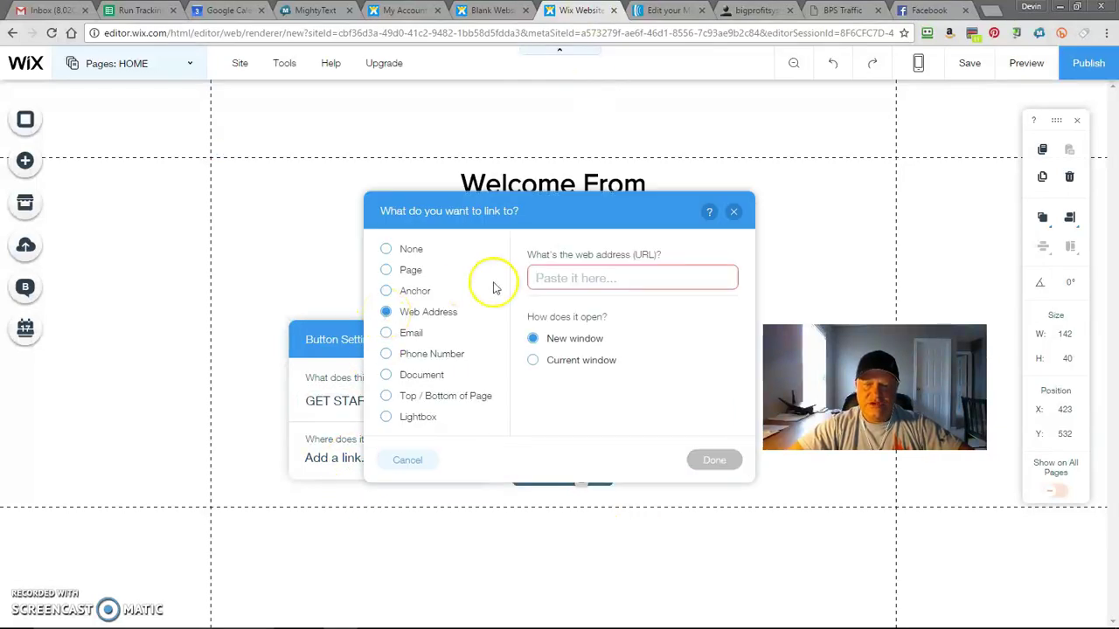
key("ctrl+v")
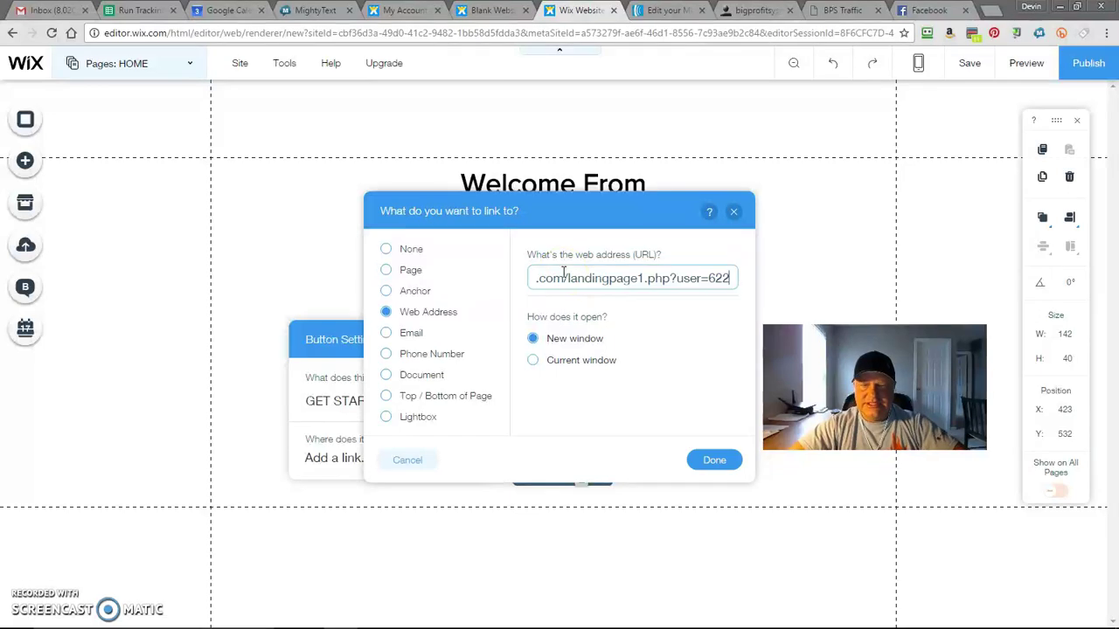
left_click(714, 461)
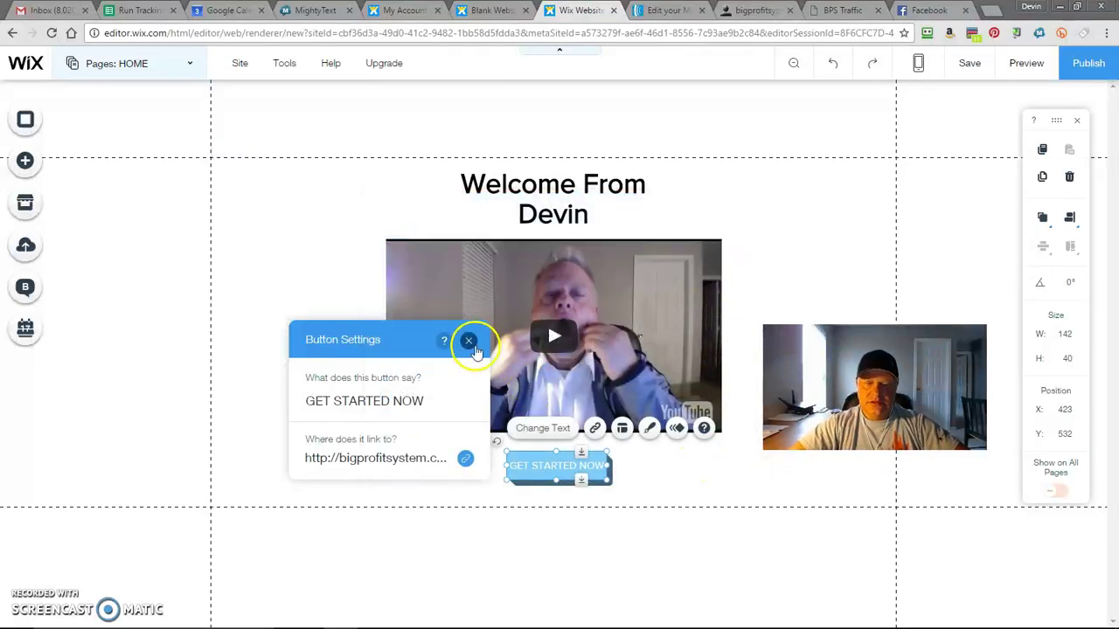
Colour the GET STARTED NOW button's label with the custom bright yellow F8FC05
left_click(469, 342)
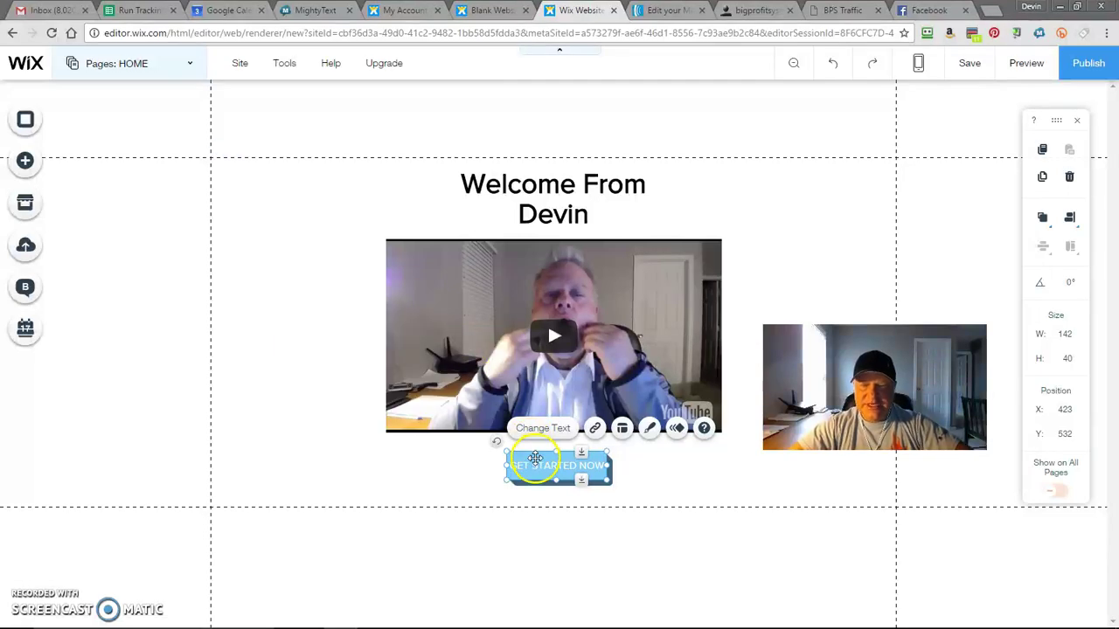
left_click(646, 435)
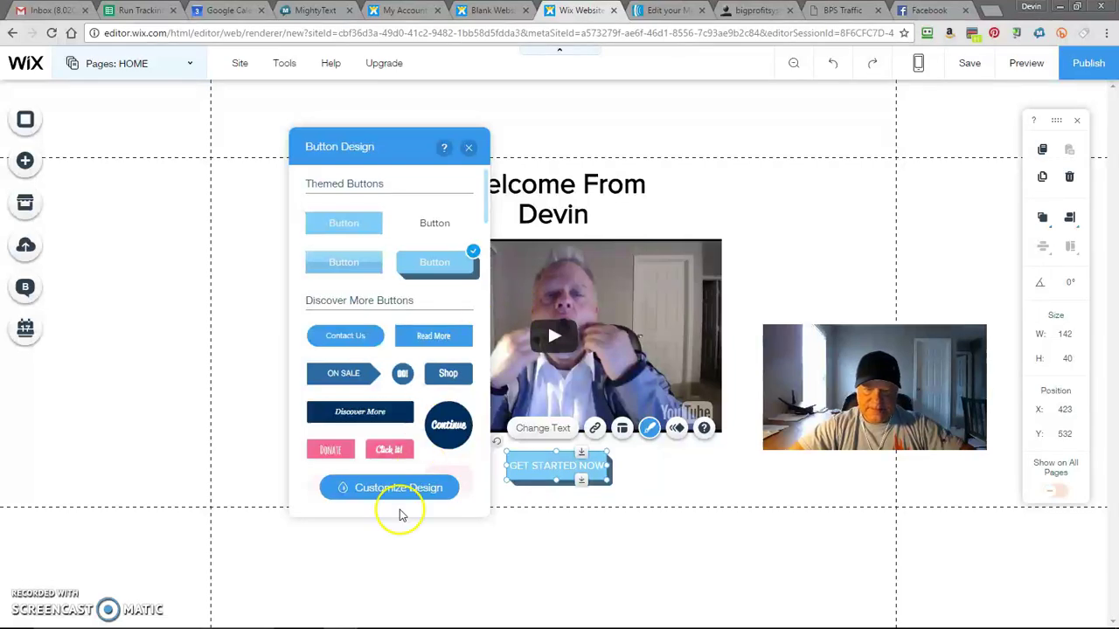
left_click(403, 494)
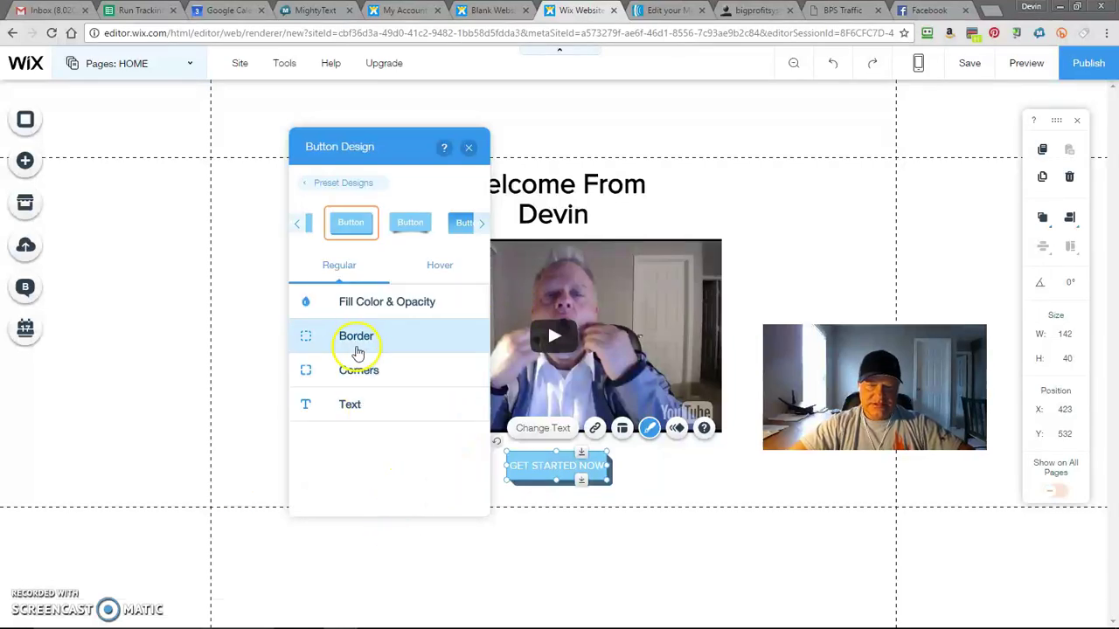
left_click(349, 411)
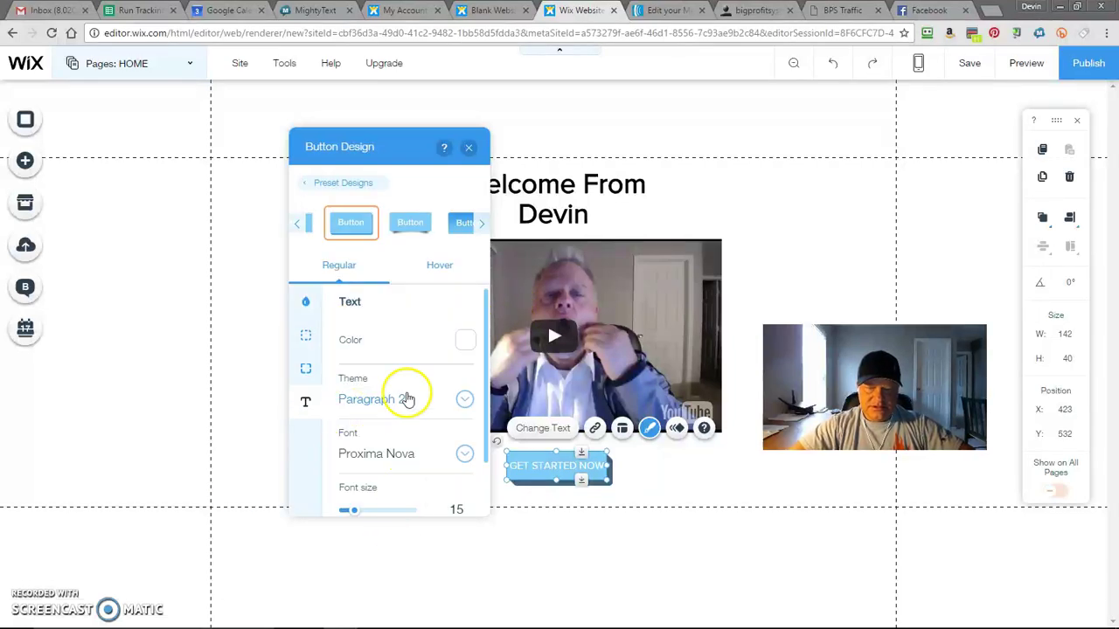
scroll(486, 306, "down", 1)
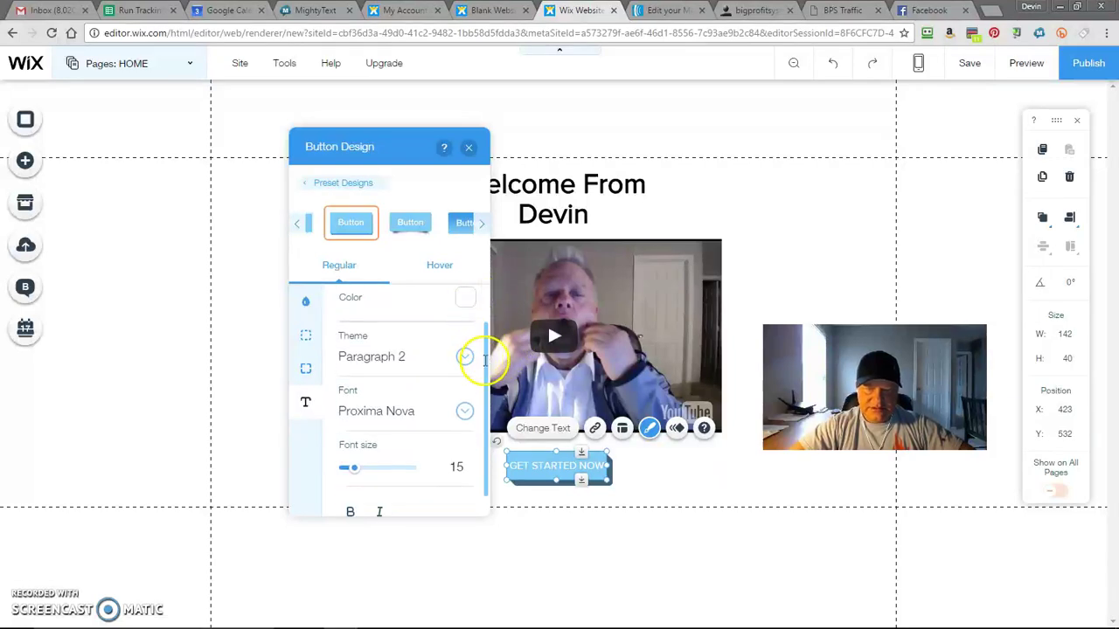
left_click(465, 298)
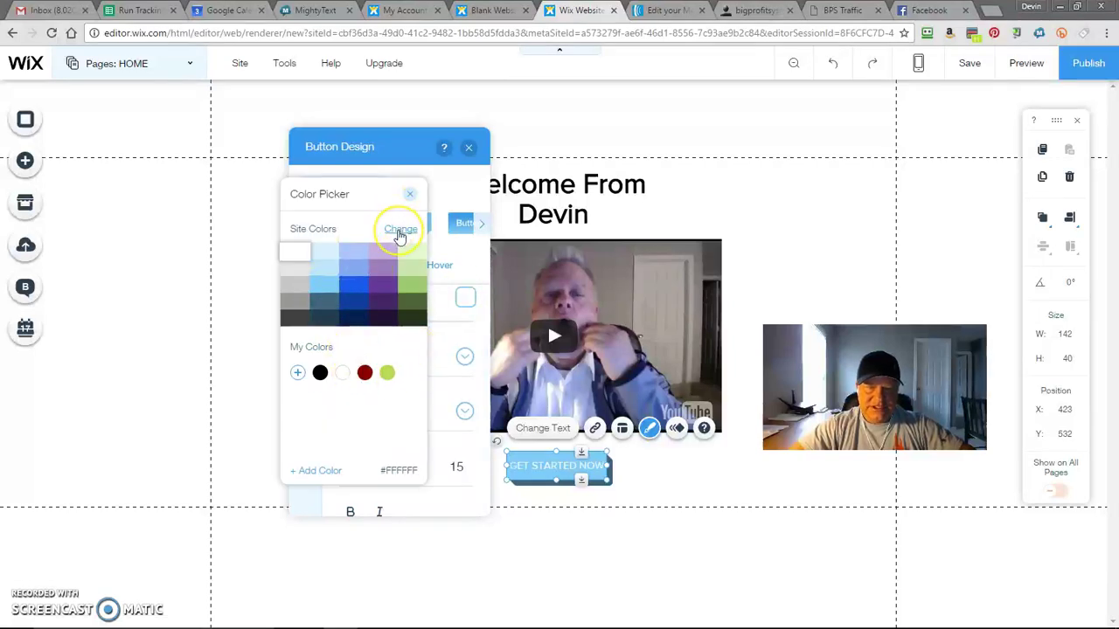
left_click(297, 374)
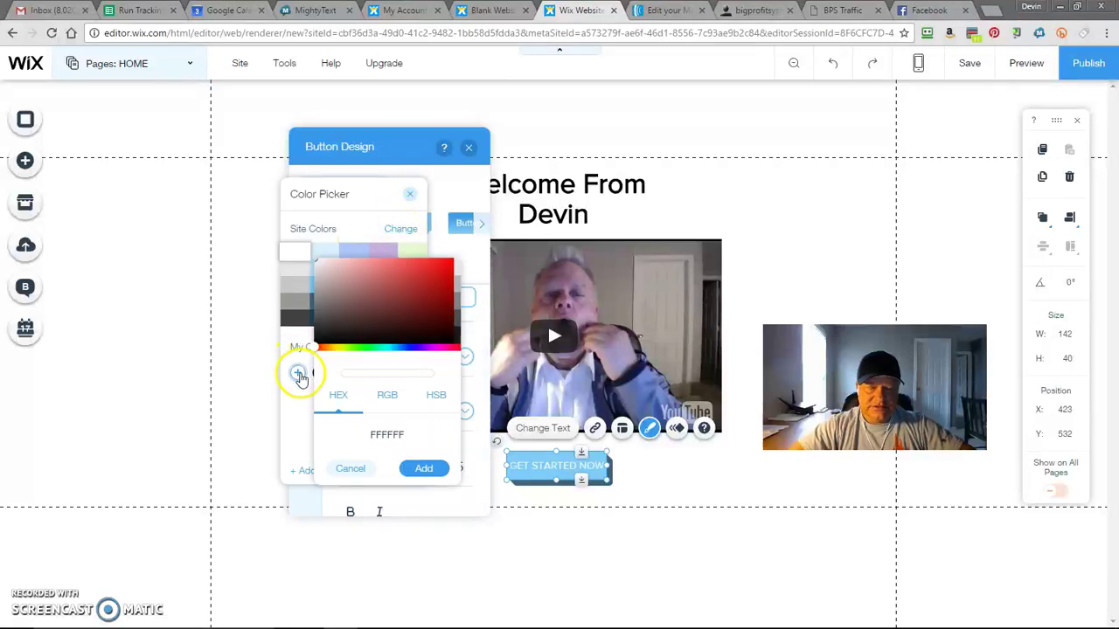
left_click_drag(317, 351, 337, 347)
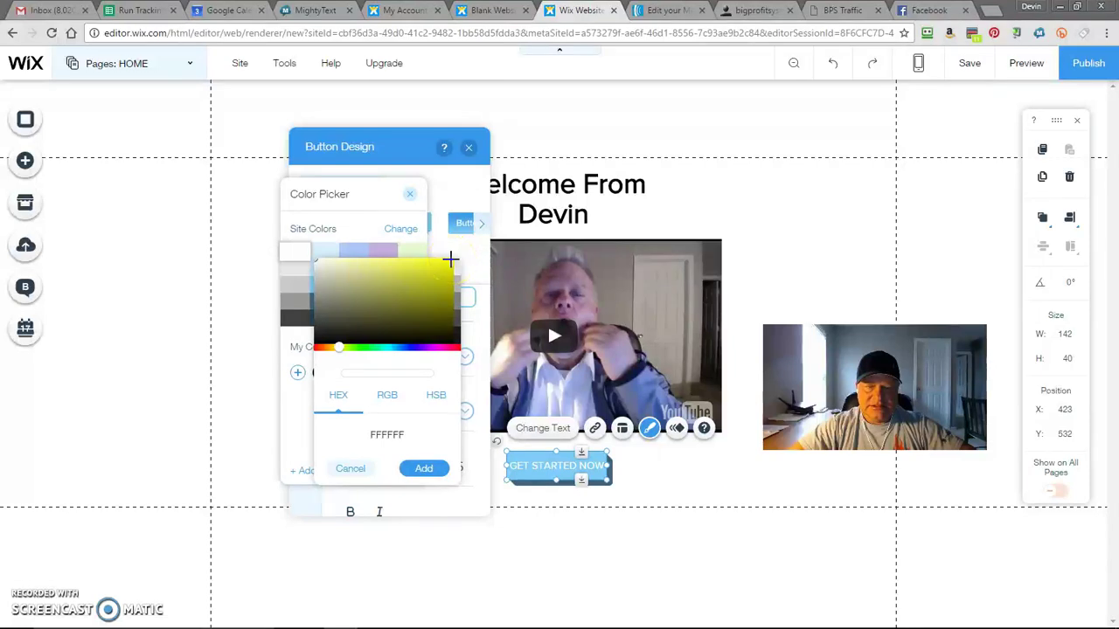
left_click(424, 470)
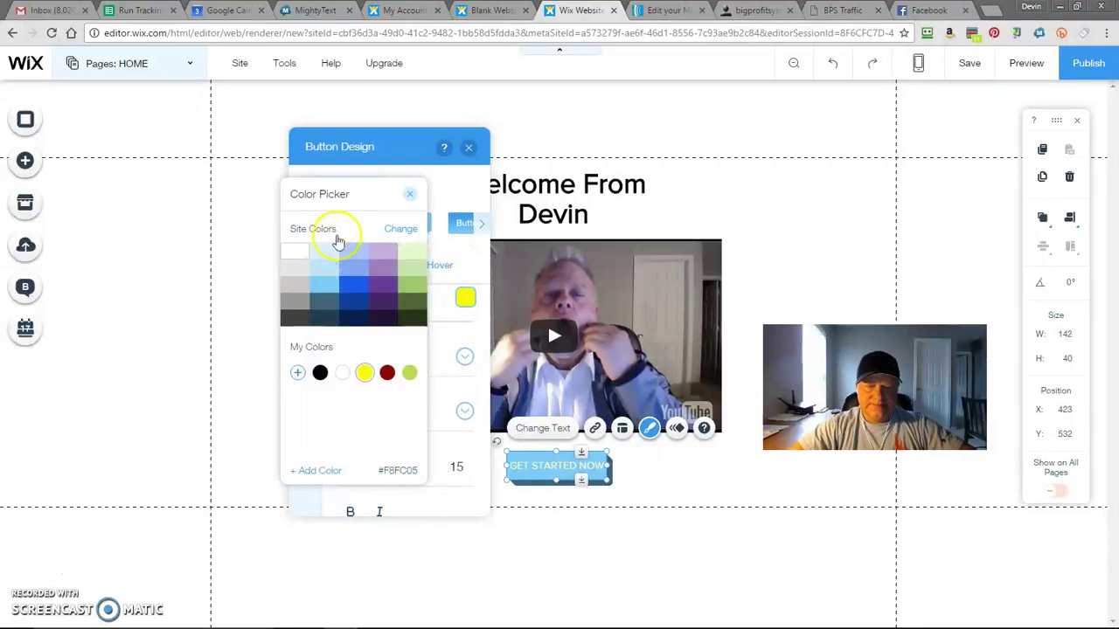
left_click(458, 193)
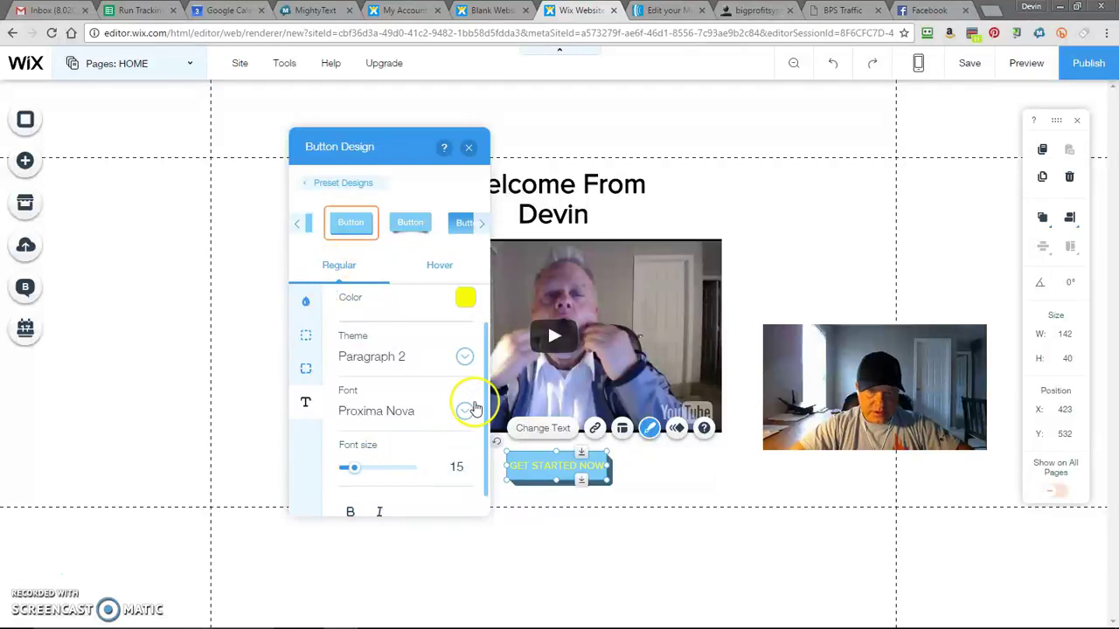
Enlarge the label to size 33, resize the button to 319 × 50 and centre it below the video
scroll(479, 451, "down", 1)
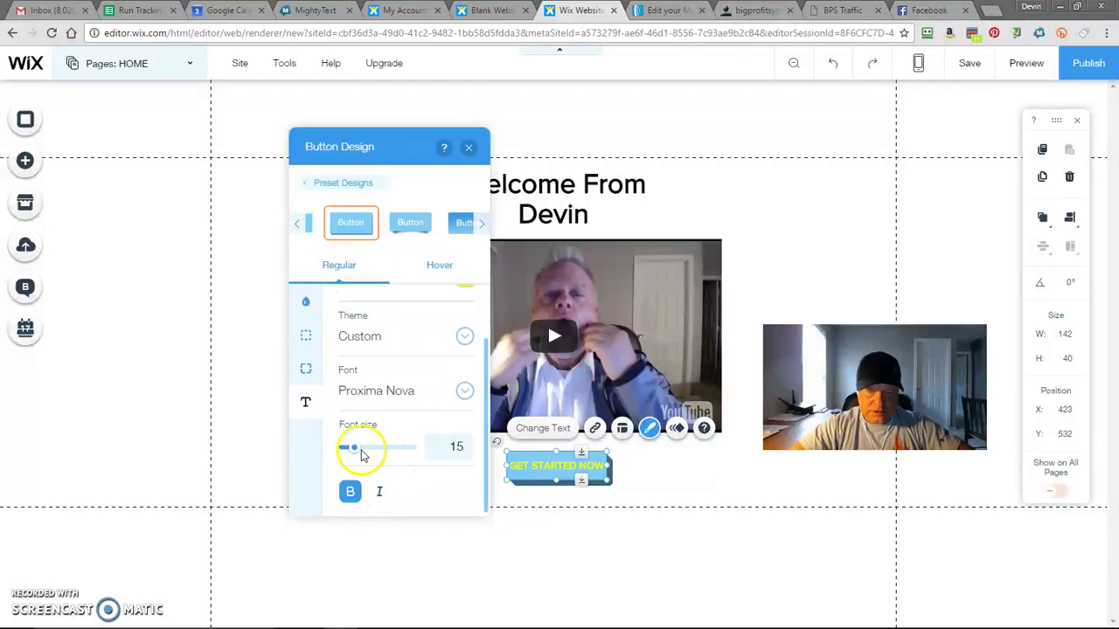
left_click_drag(354, 450, 368, 455)
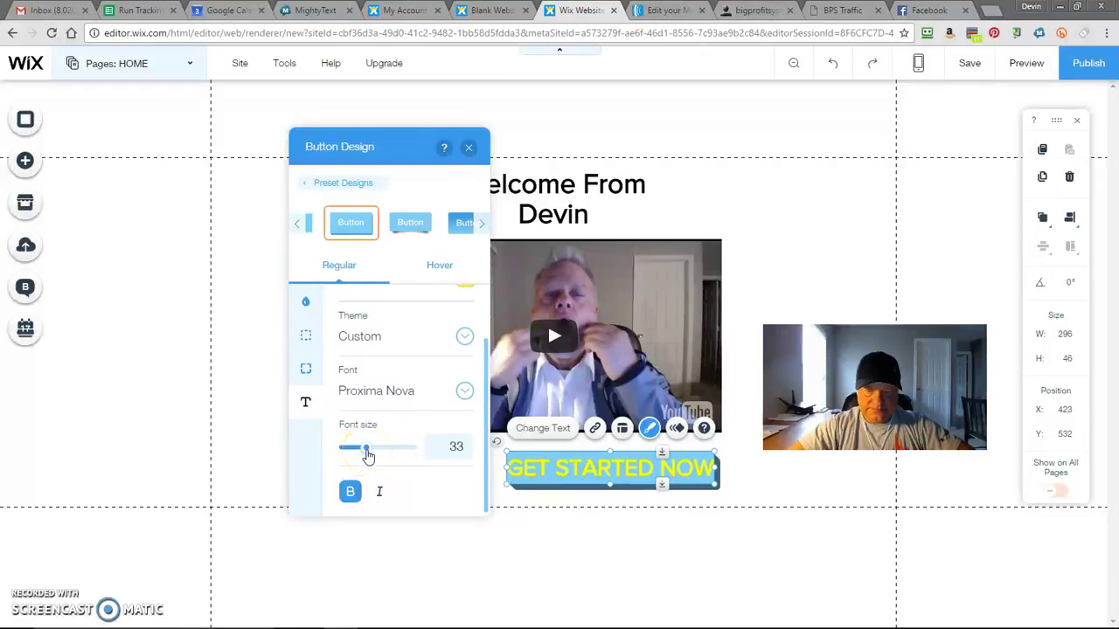
left_click_drag(595, 468, 538, 464)
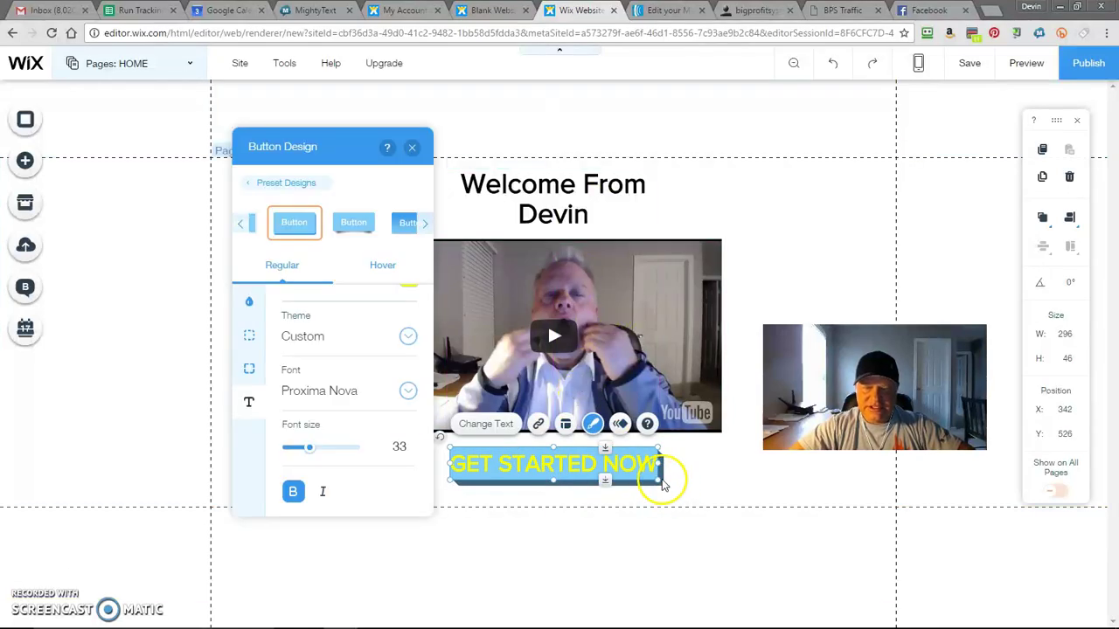
left_click_drag(657, 475, 676, 485)
left_click_drag(570, 474, 569, 464)
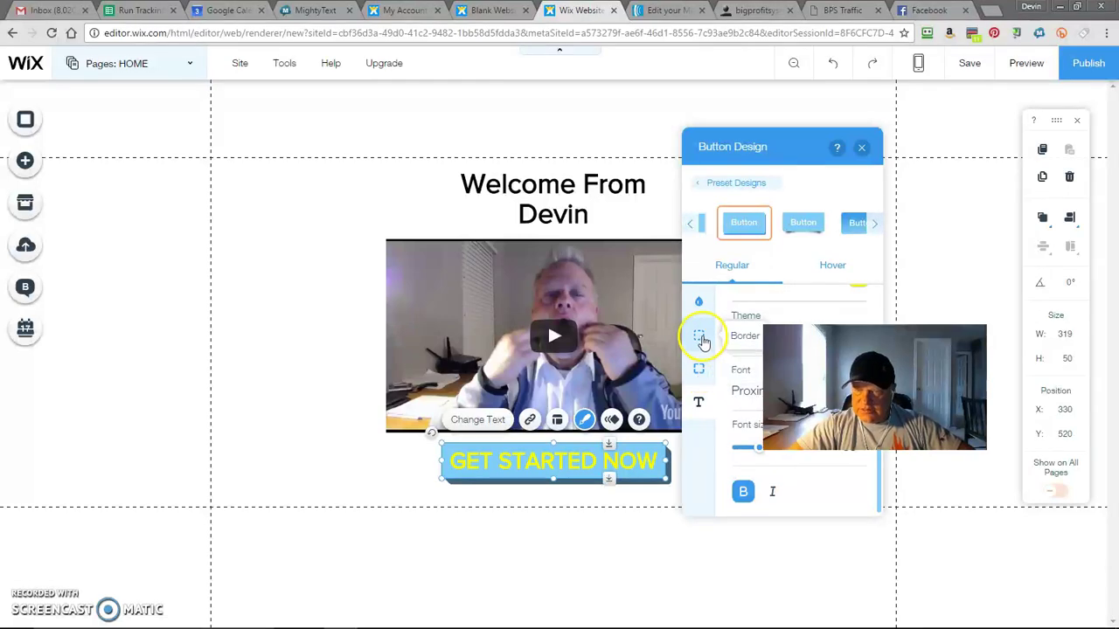
Fill the GET STARTED NOW button's background with the custom bright red FA0202
left_click(704, 341)
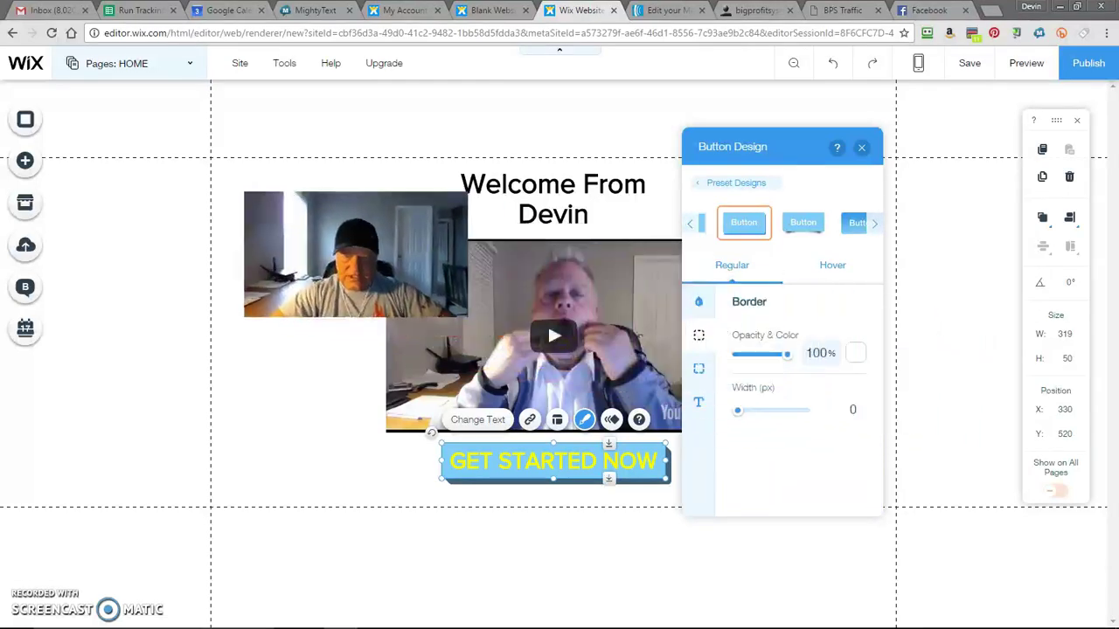
left_click(702, 303)
left_click(856, 354)
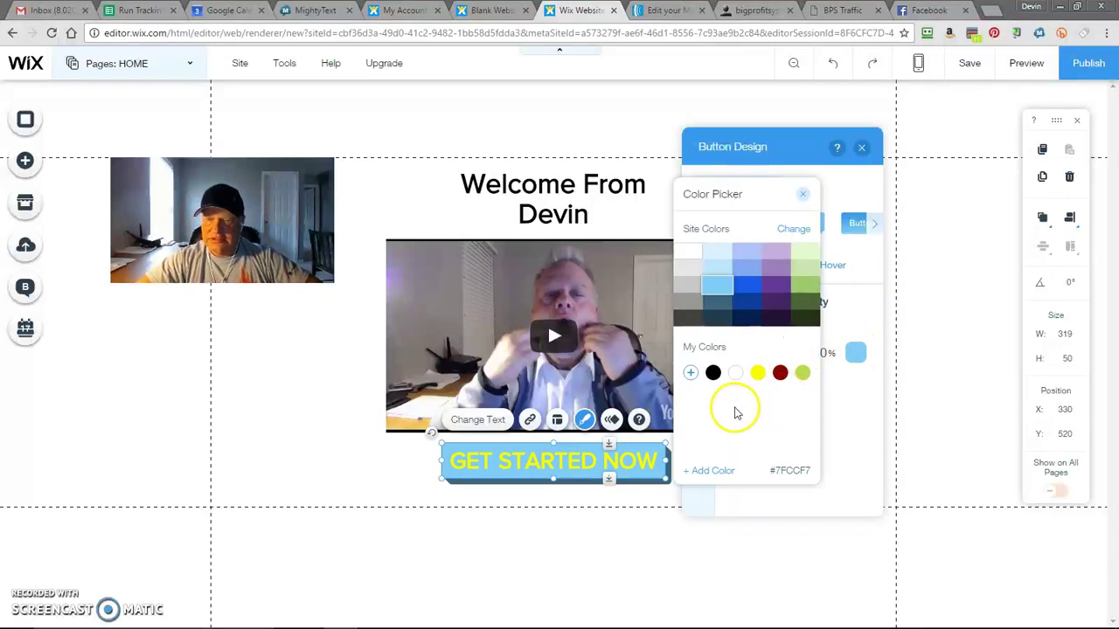
left_click(691, 375)
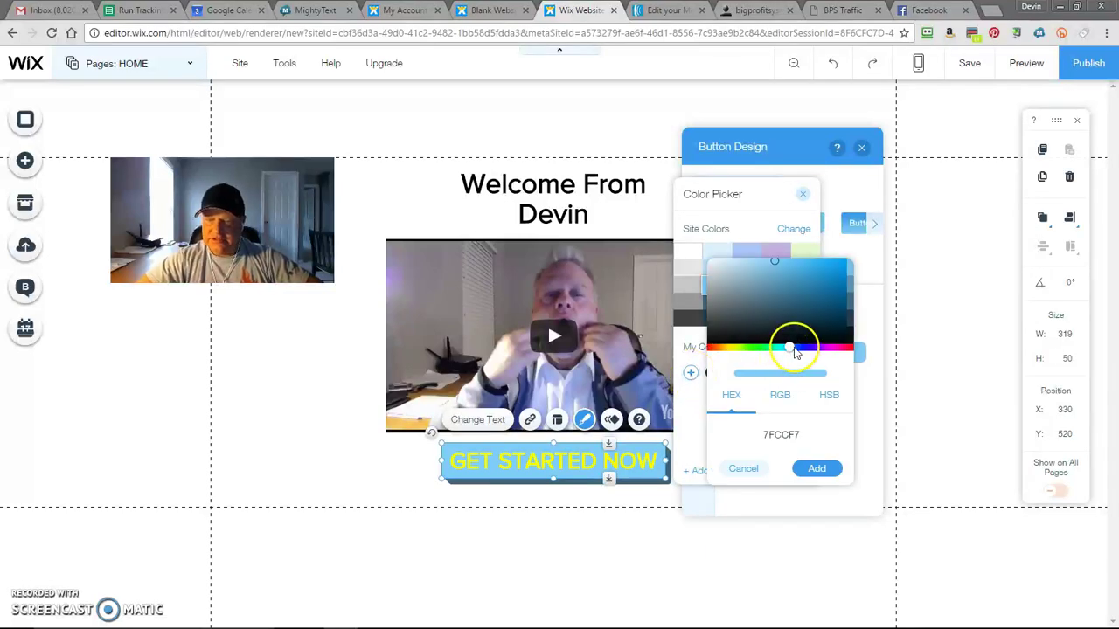
left_click_drag(790, 349, 706, 348)
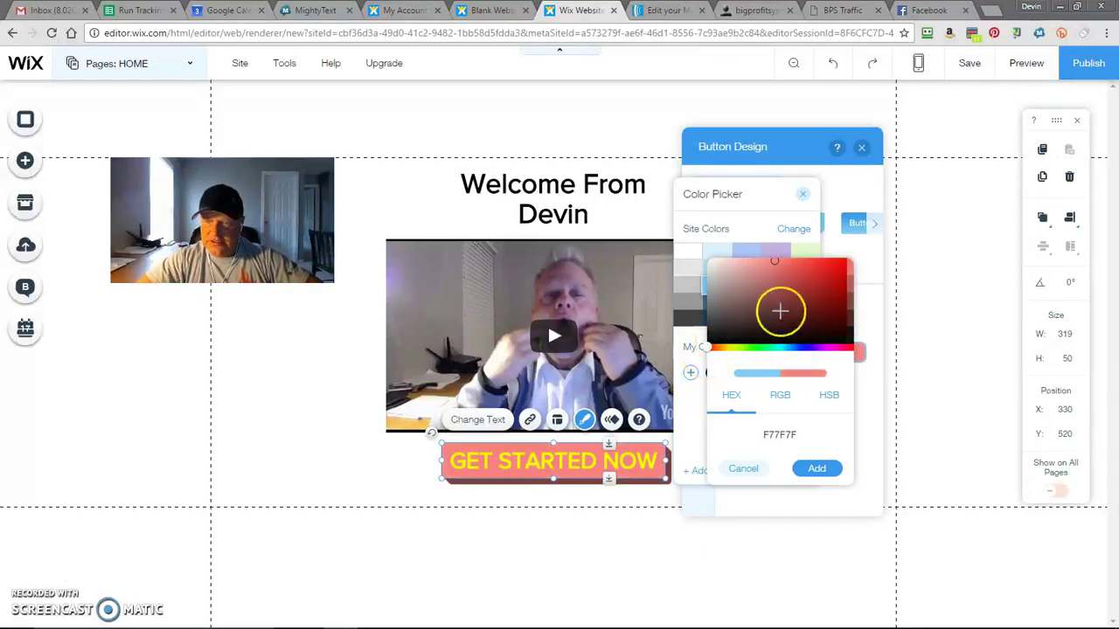
left_click(846, 258)
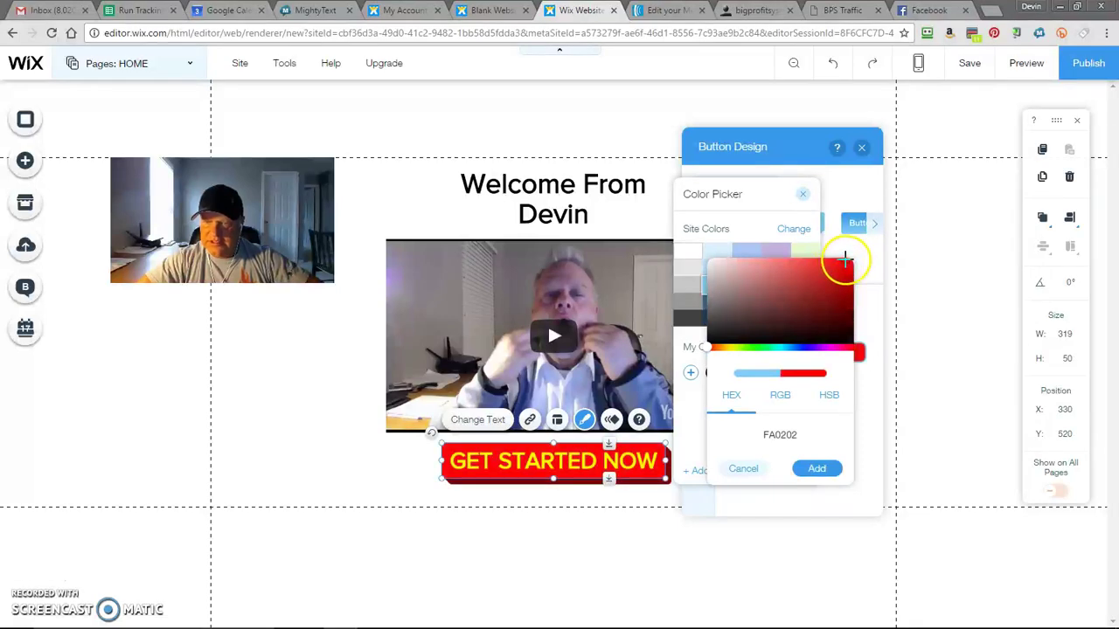
left_click(817, 470)
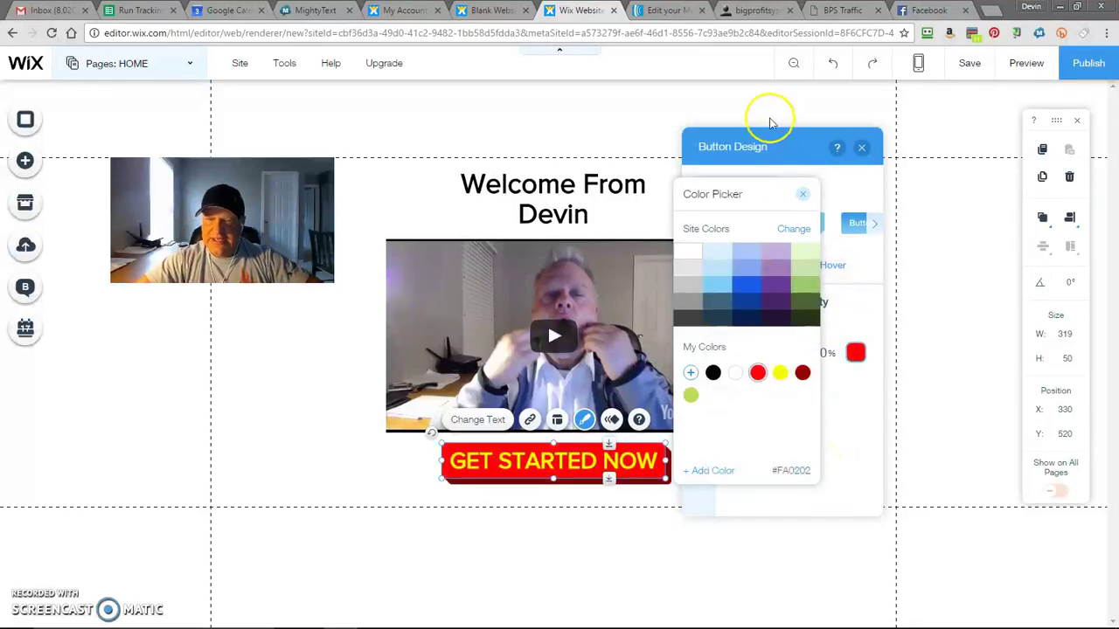
left_click(805, 198)
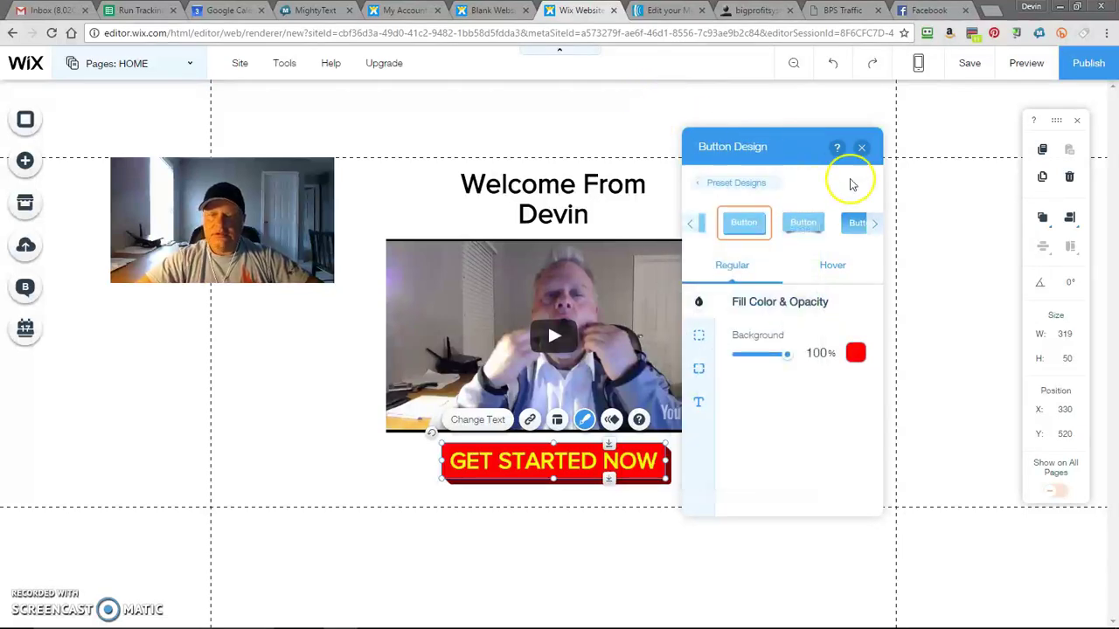
left_click(863, 151)
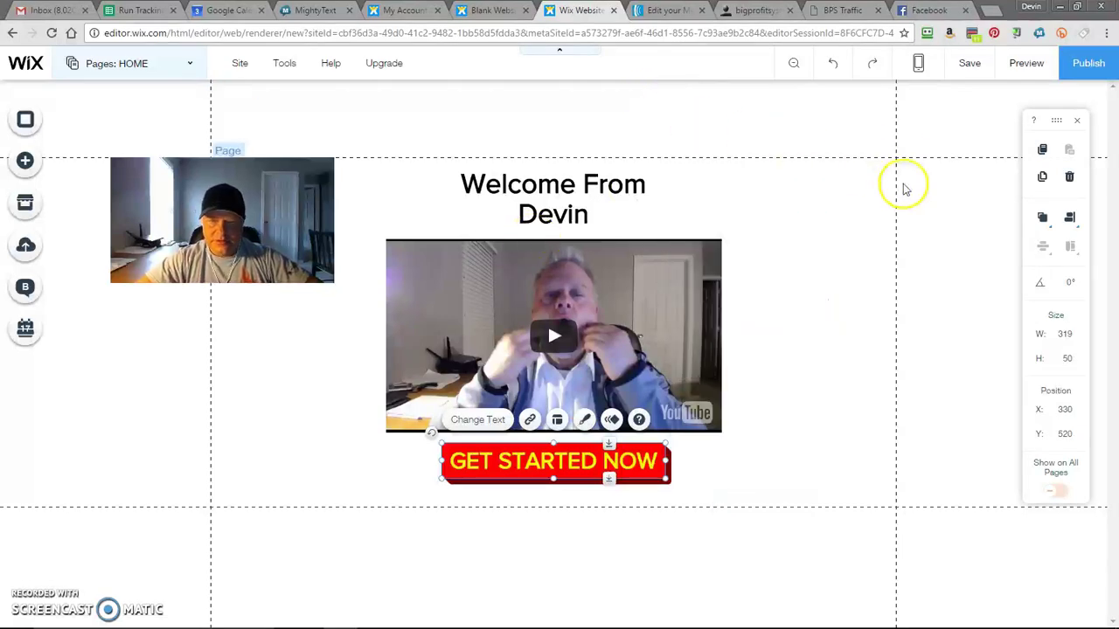
Save the site for the first time under the free wixsite.com domain 'welcomefromdevin'
left_click(969, 65)
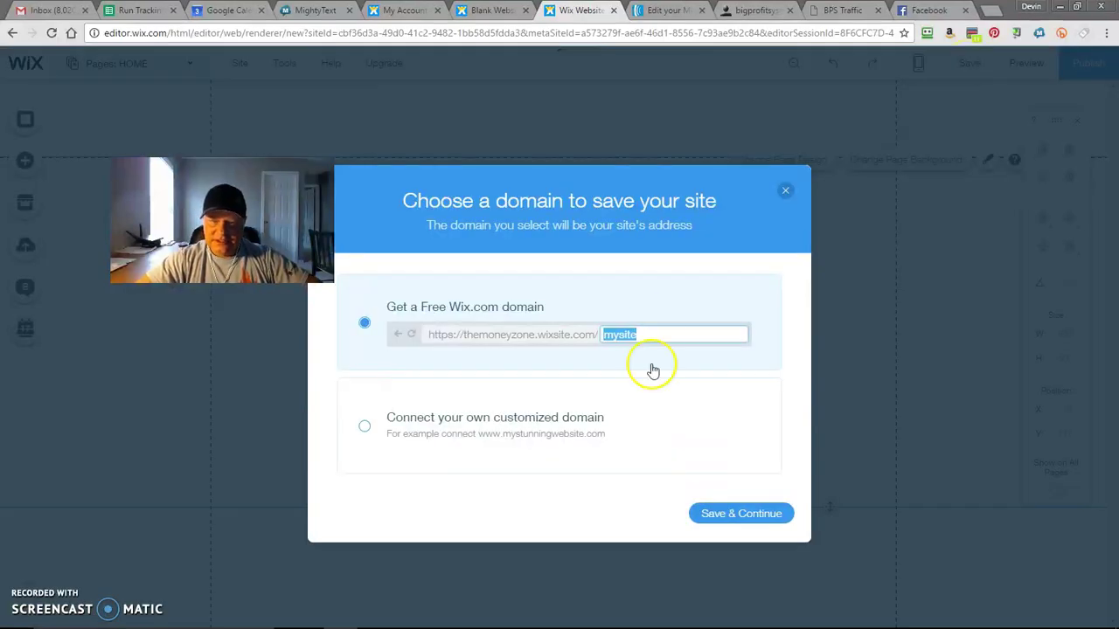
type("welcomefromdevi")
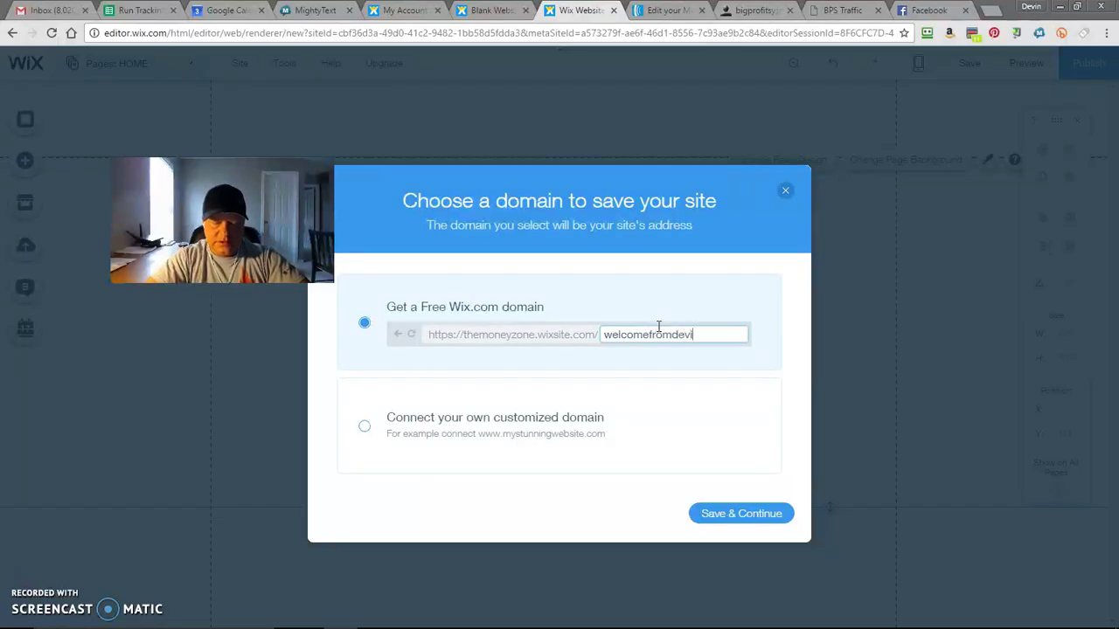
type("n")
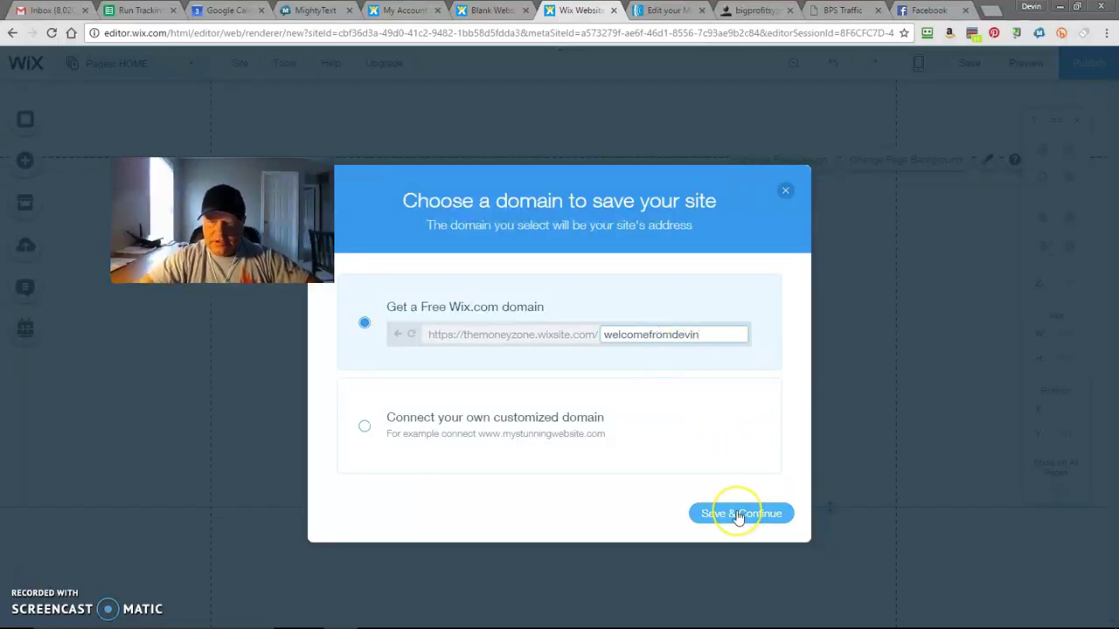
left_click(739, 513)
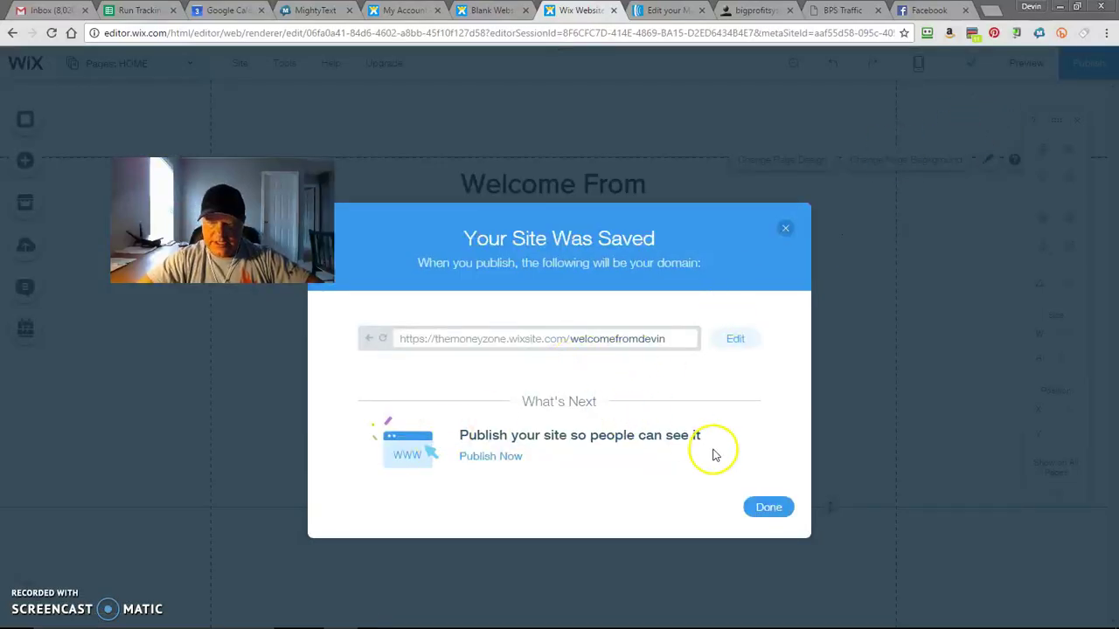
left_click(770, 508)
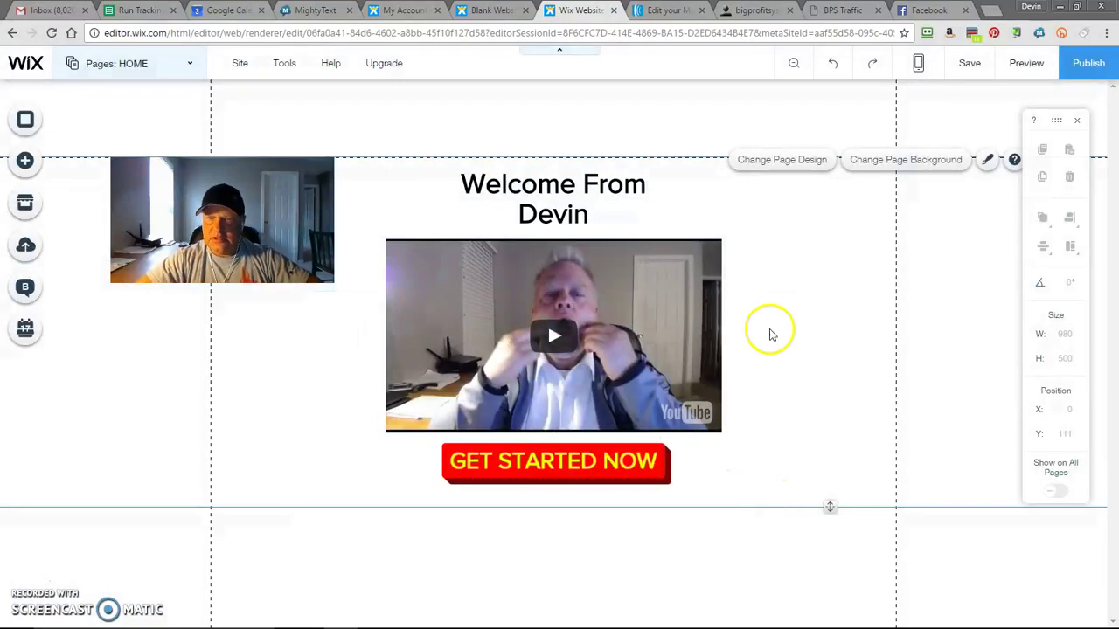
Preview the Welcome From Devin page, save the latest changes, and return to editing
left_click(1040, 65)
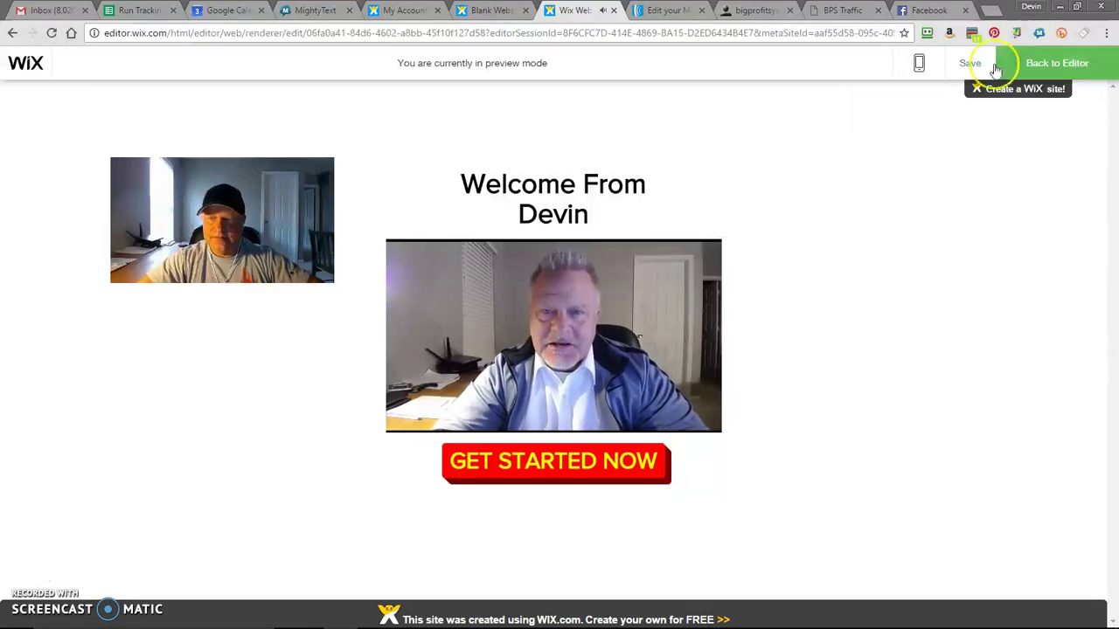
left_click(968, 65)
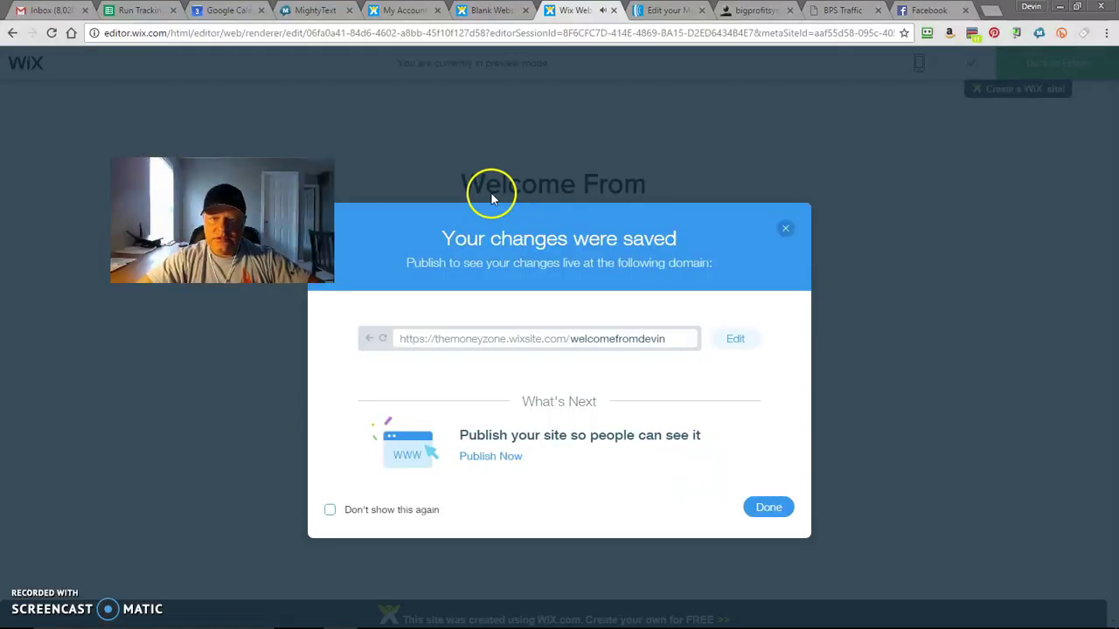
left_click(769, 507)
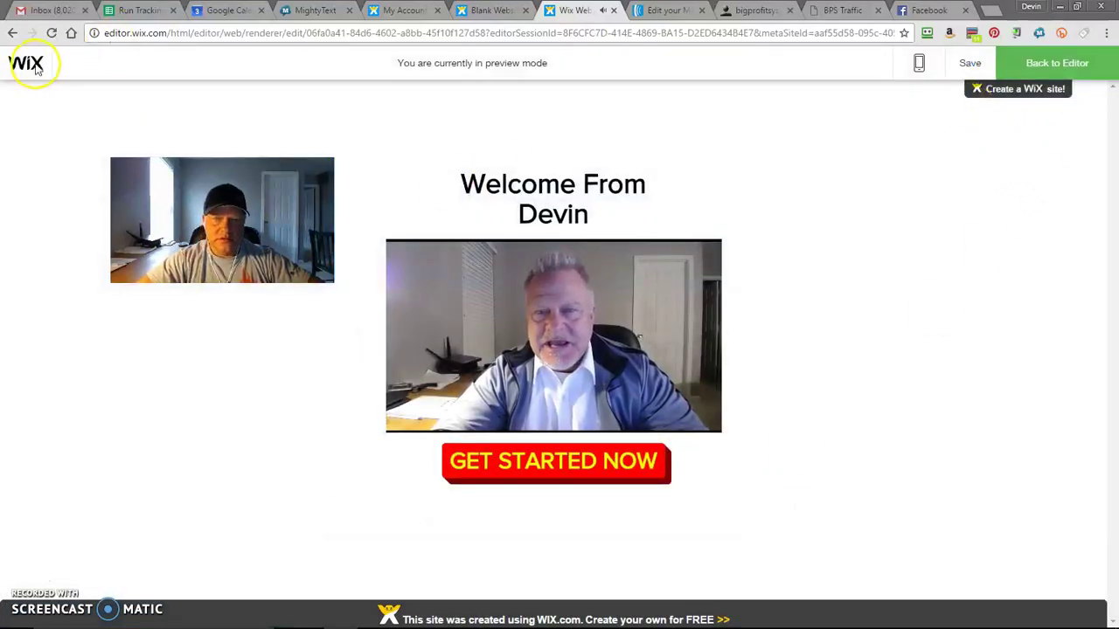
left_click(1055, 75)
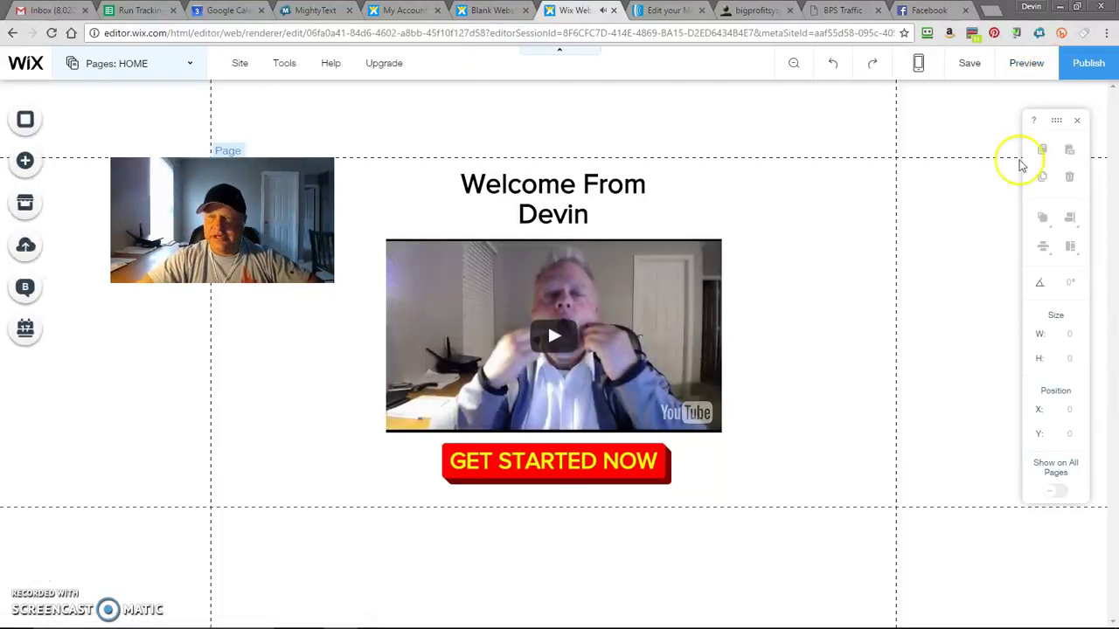
Publish the site, open the live page and select its wixsite.com URL
left_click(1090, 67)
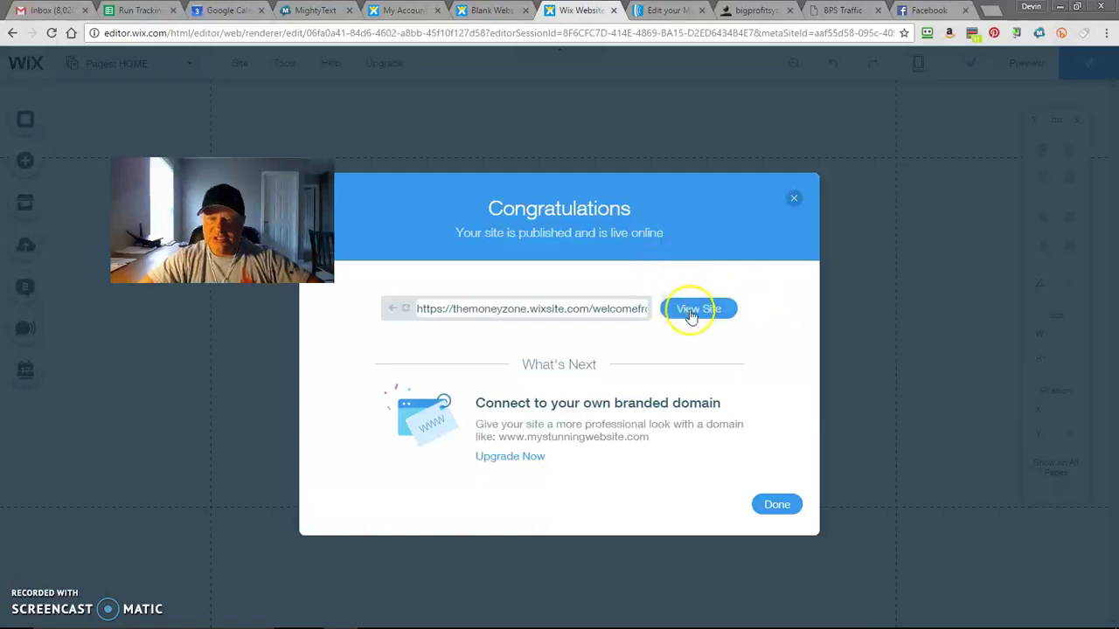
left_click(693, 312)
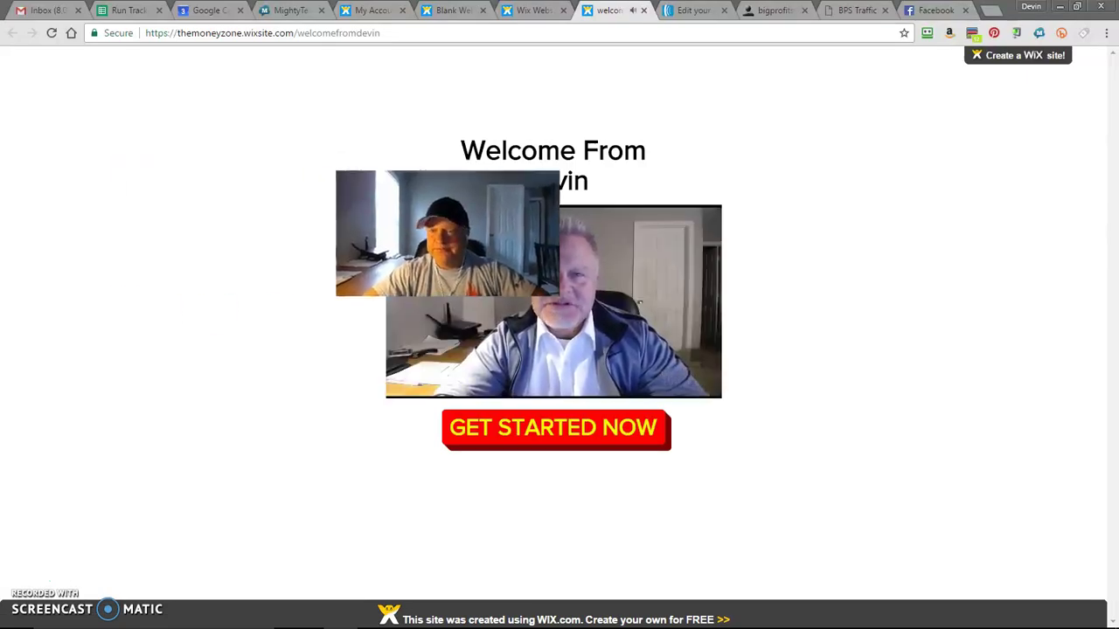
left_click(603, 34)
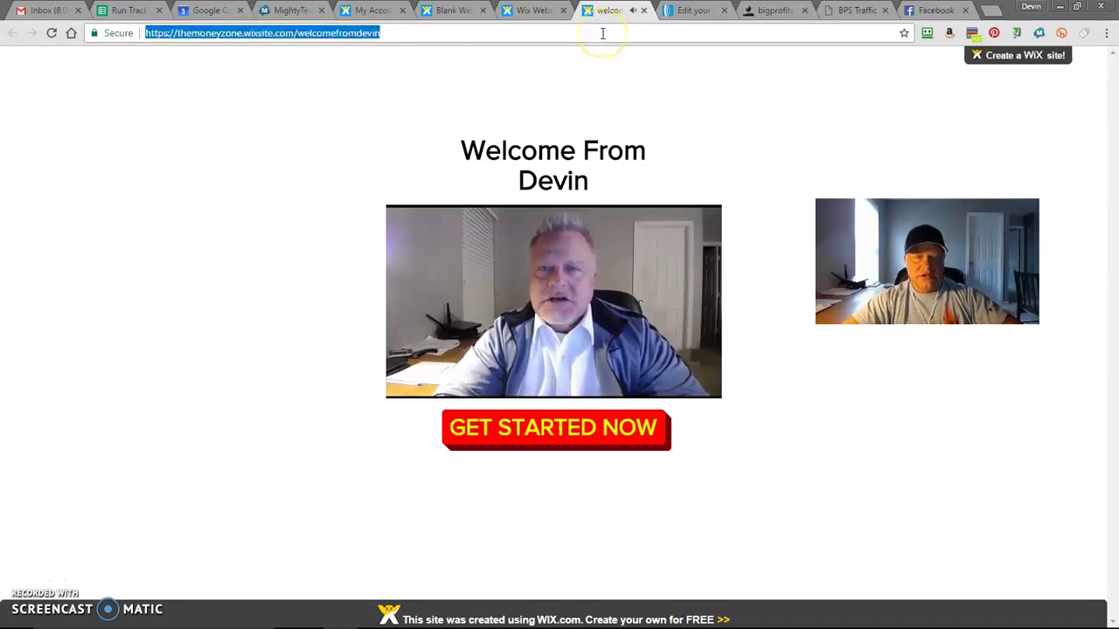
left_click(541, 333)
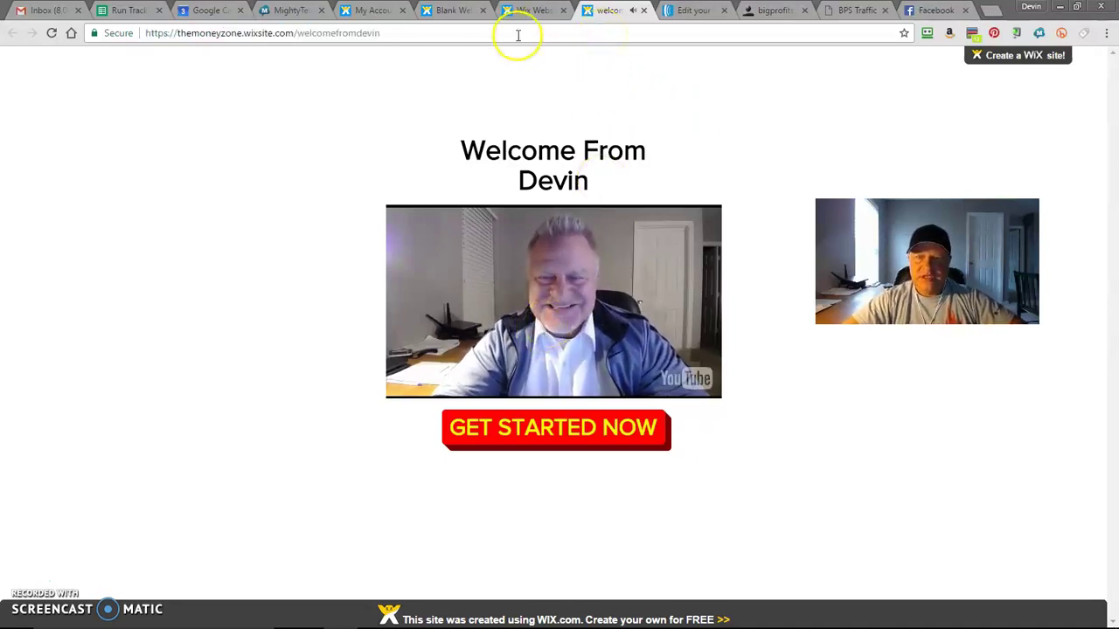
In the AWeber email, paste the Wix page address into the video block's Video URL and destination
left_click(374, 13)
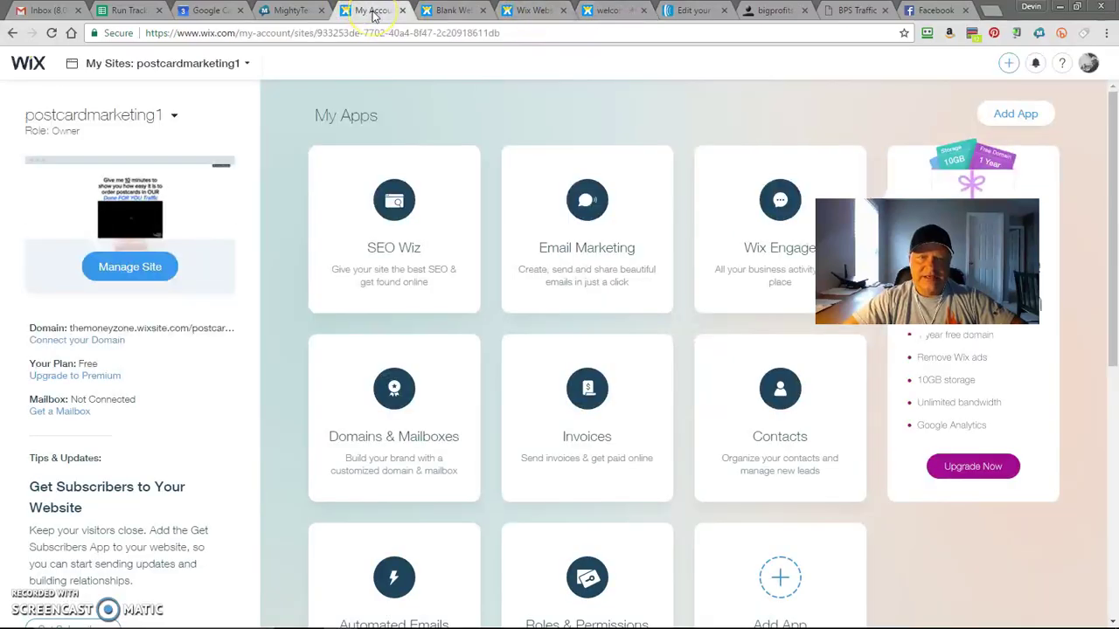
left_click(702, 10)
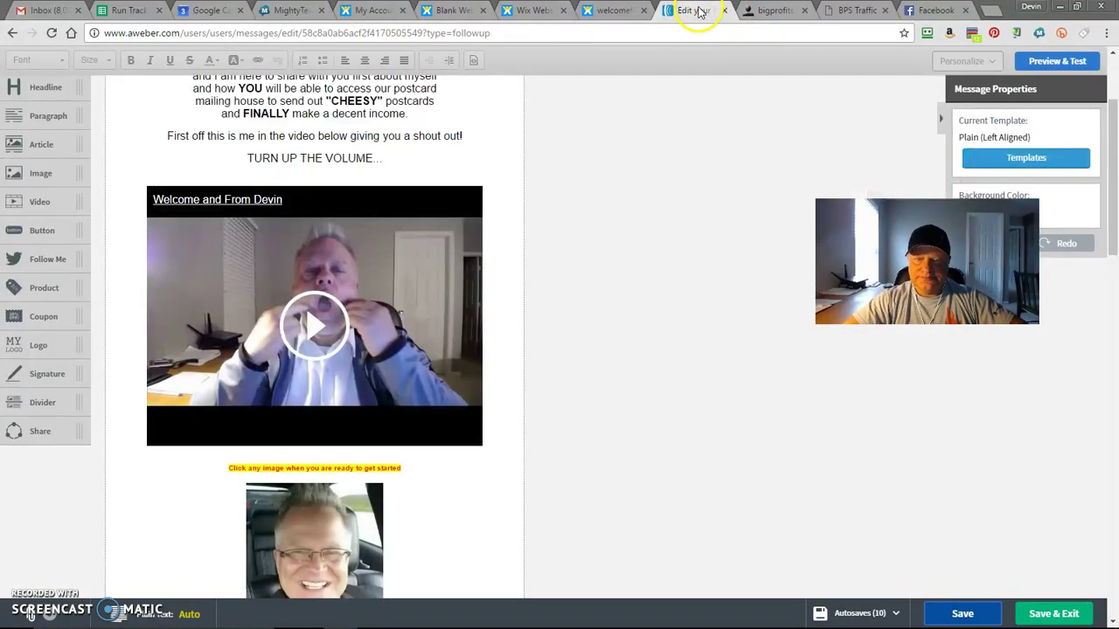
left_click(487, 236)
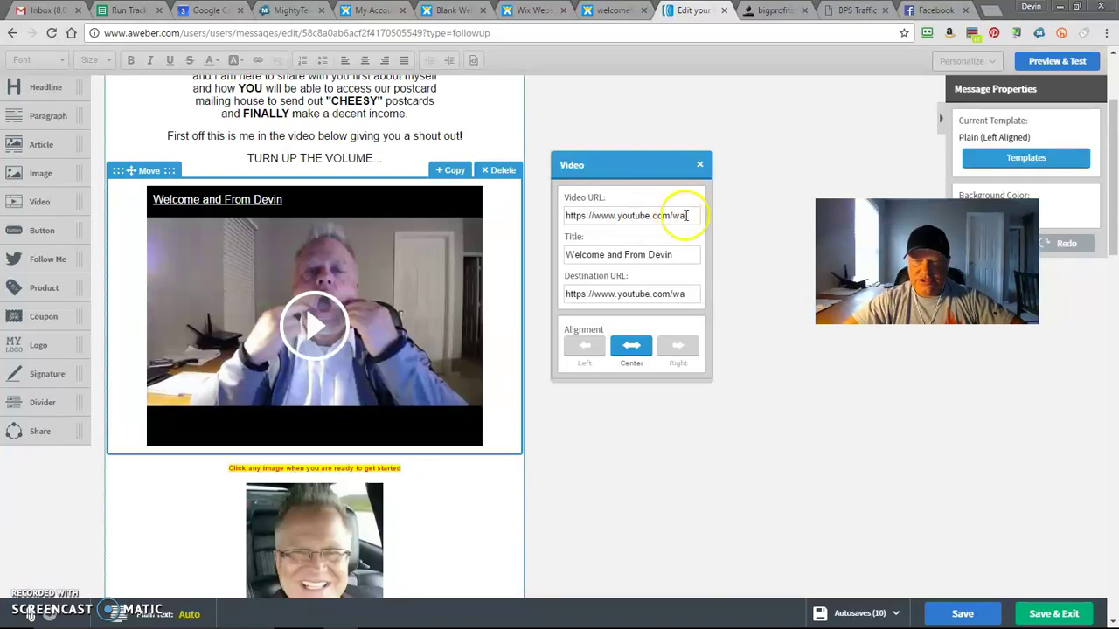
triple_click(627, 215)
key("ctrl+v")
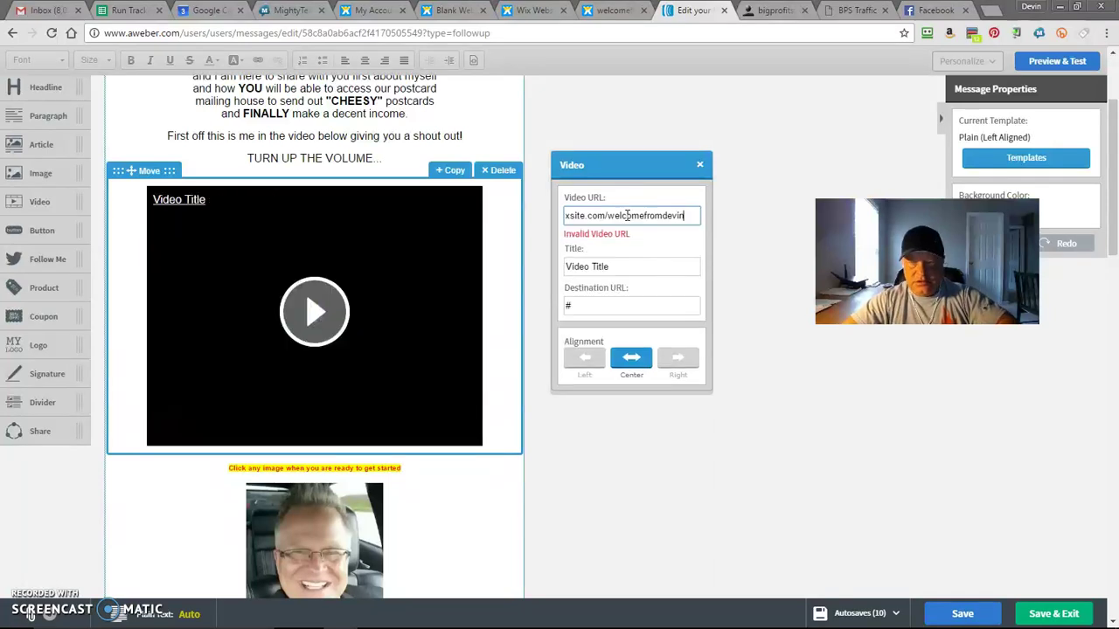
left_click(646, 303)
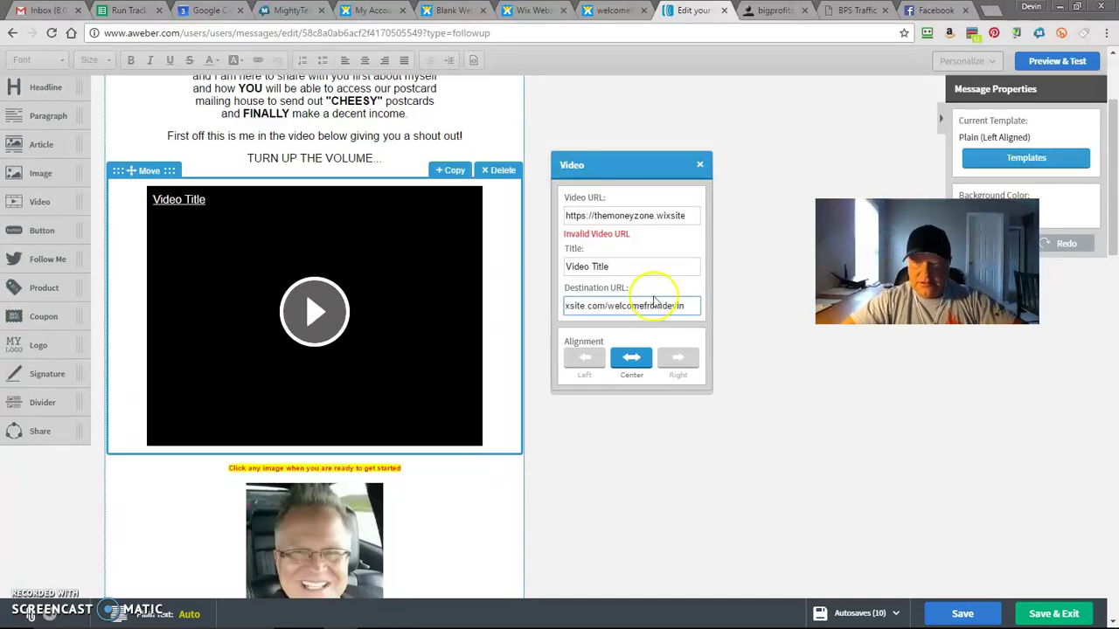
left_click(697, 252)
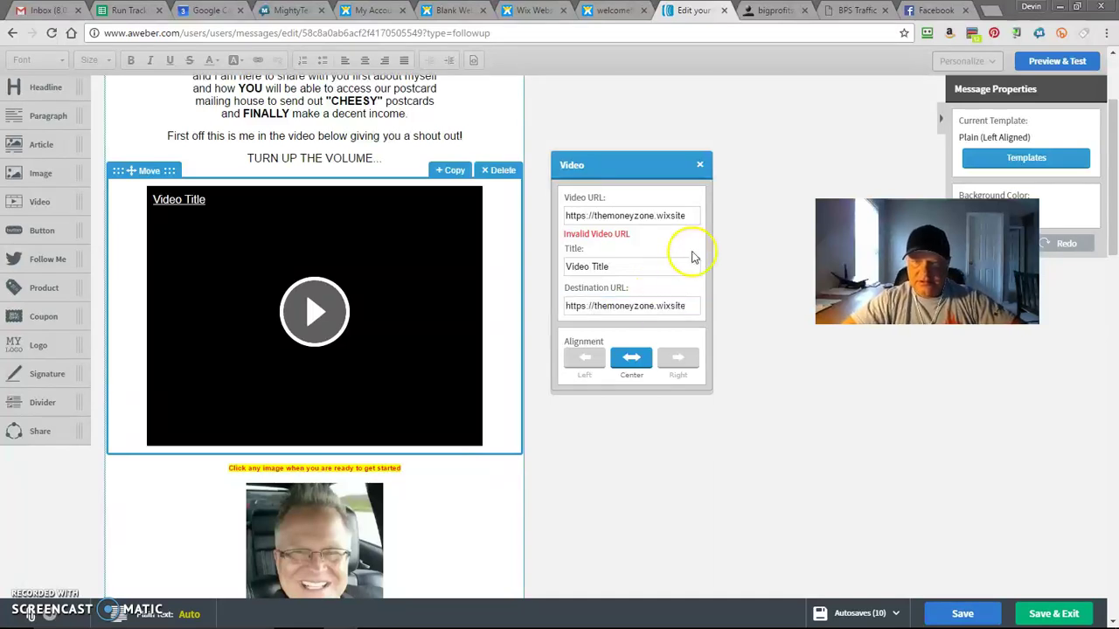
triple_click(671, 215)
left_click(693, 222)
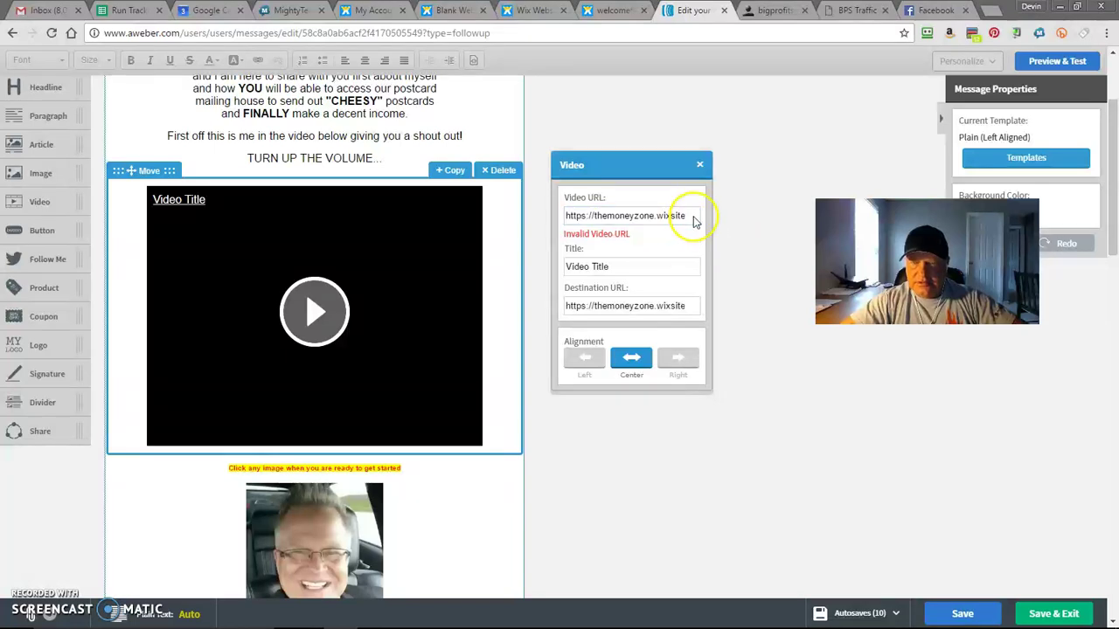
Re-paste the live page's full wixsite address as Video URL and destination, then delete the video block
left_click(596, 10)
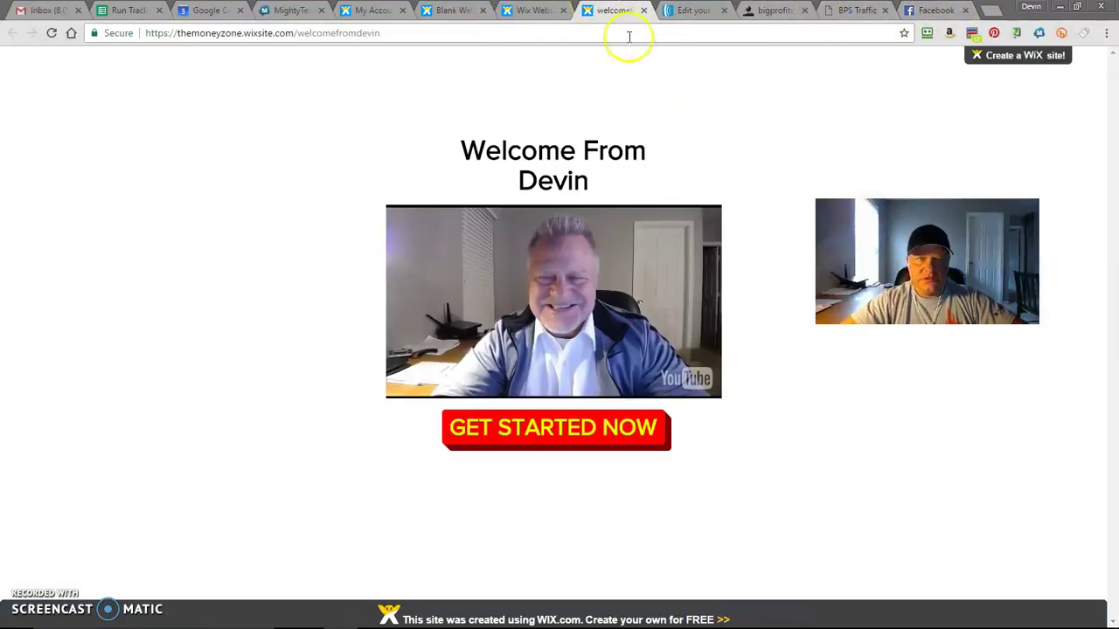
left_click(629, 35)
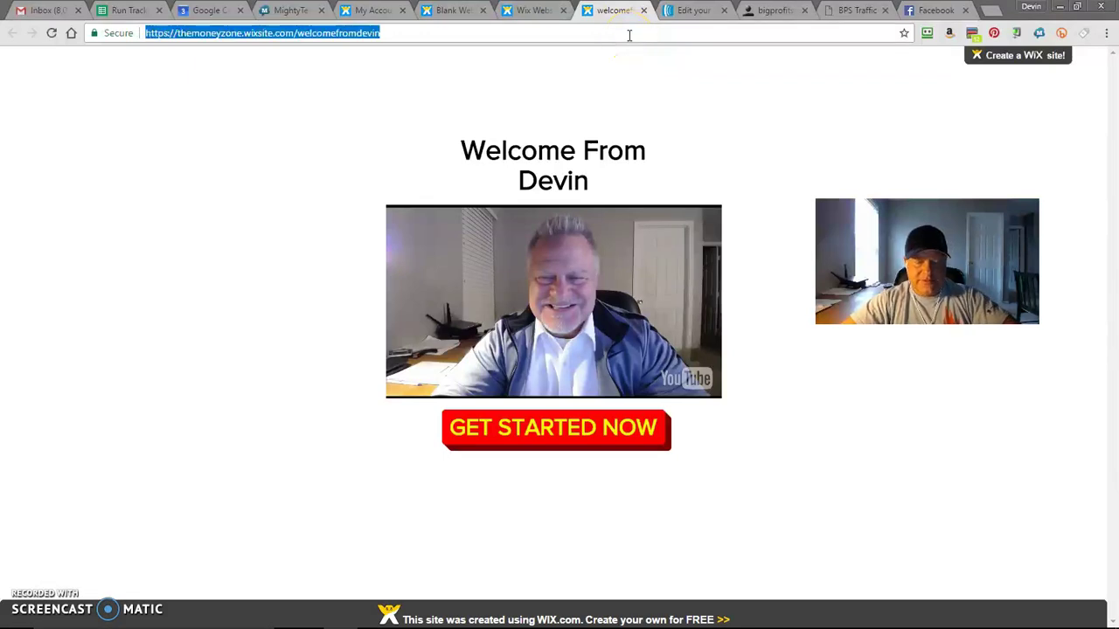
left_click(690, 10)
left_click(663, 219)
key("ctrl+a")
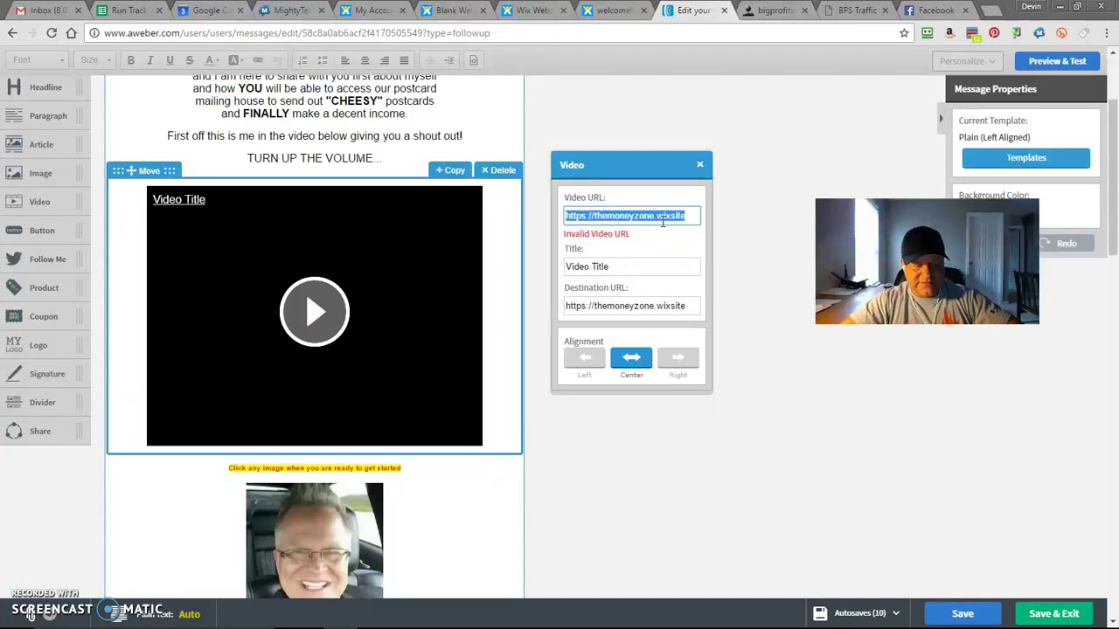
key("ctrl+v")
left_click(697, 255)
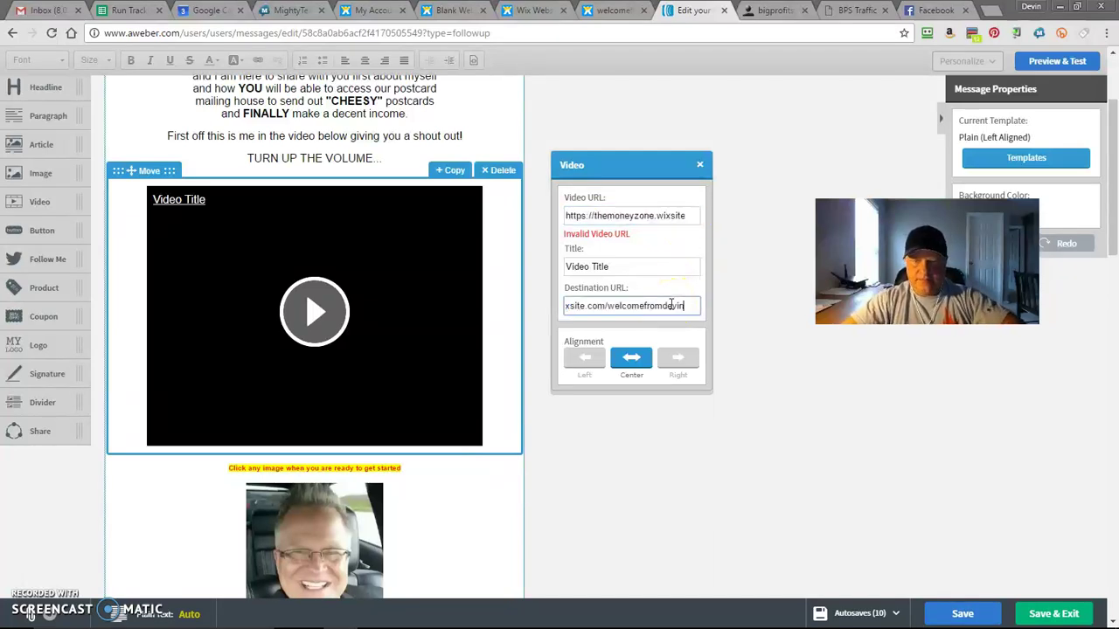
left_click(702, 286)
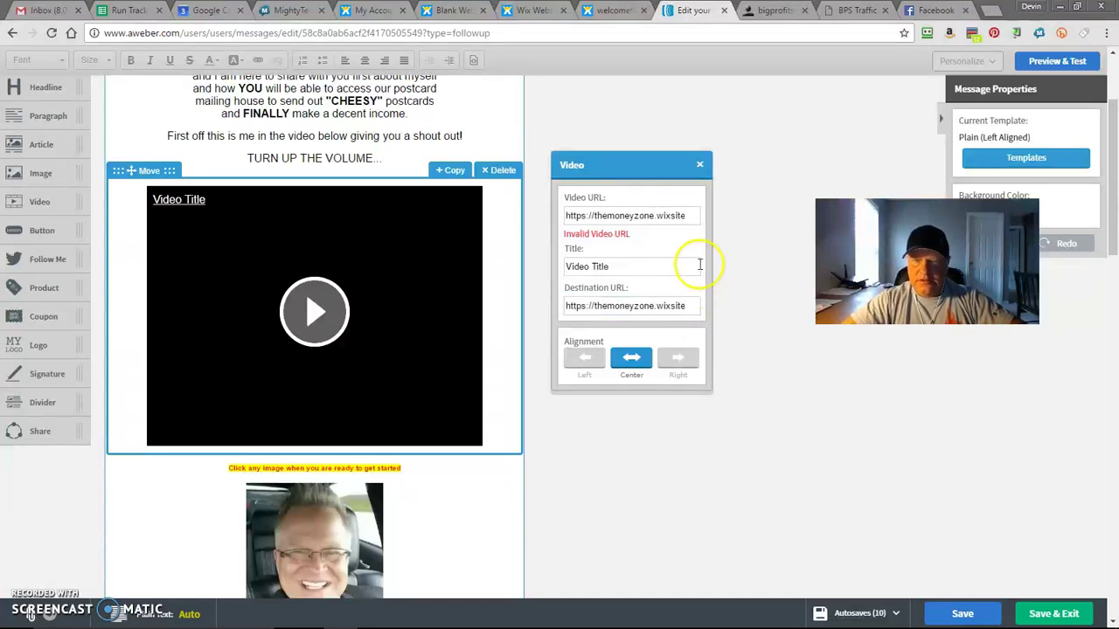
triple_click(689, 312)
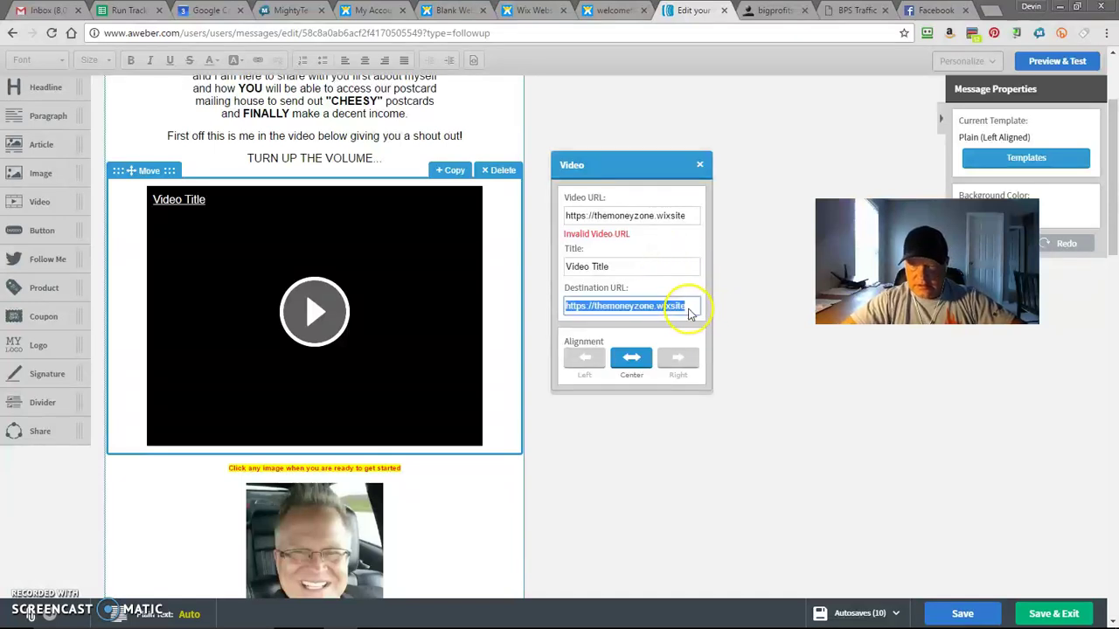
left_click(689, 312)
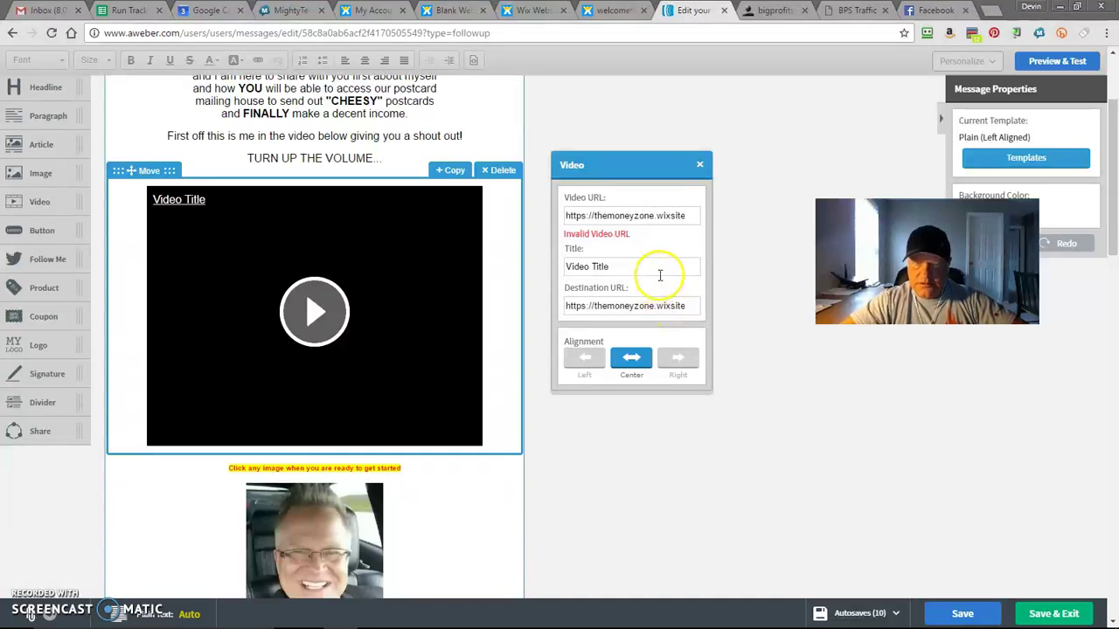
left_click(700, 165)
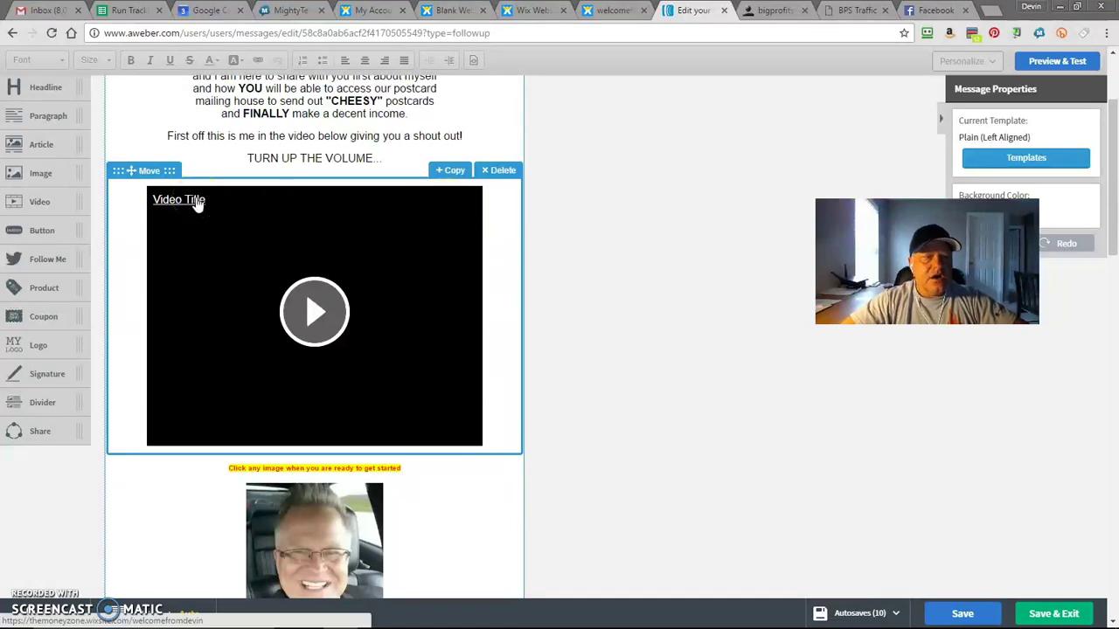
left_click(279, 237)
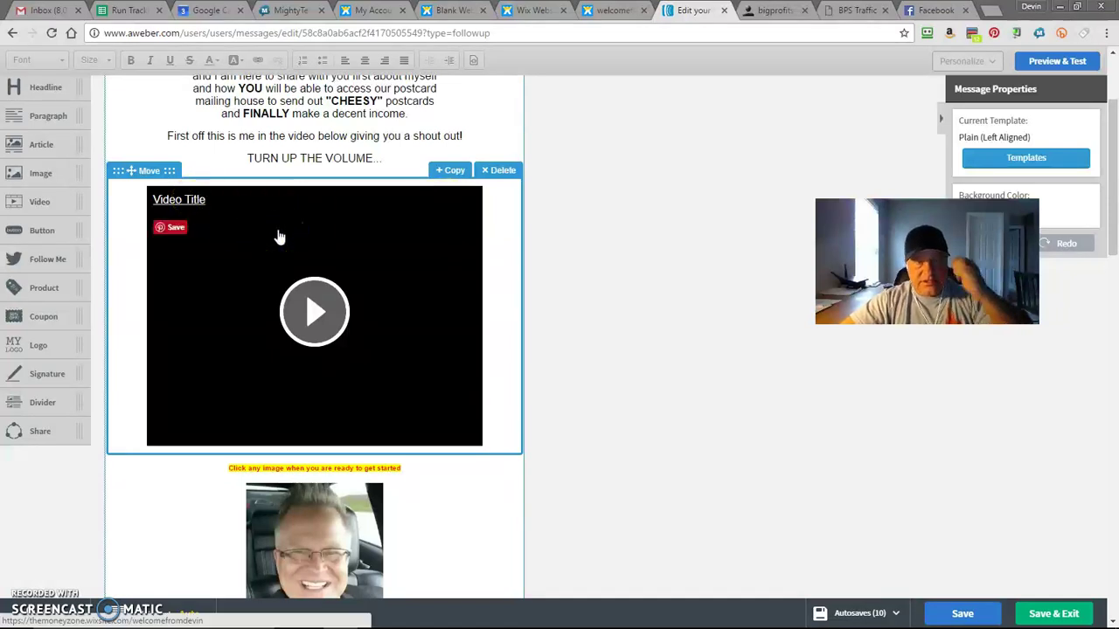
left_click(500, 175)
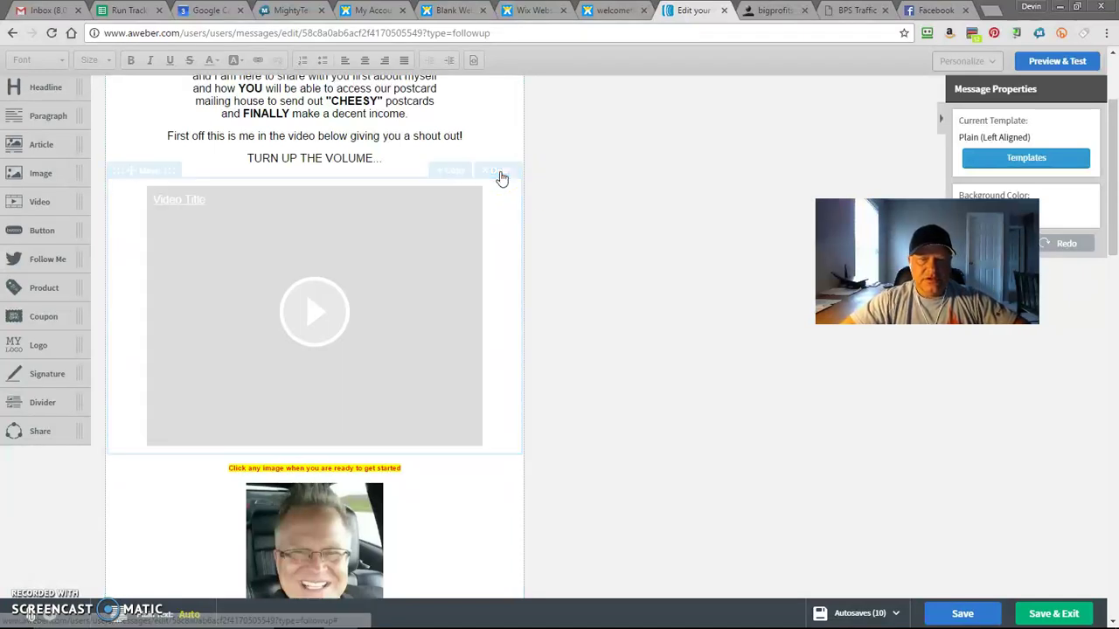
Add an image block below TURN UP THE VOLUME using the wixsite page address as Image URL and Image Link
left_click_drag(73, 169, 73, 168)
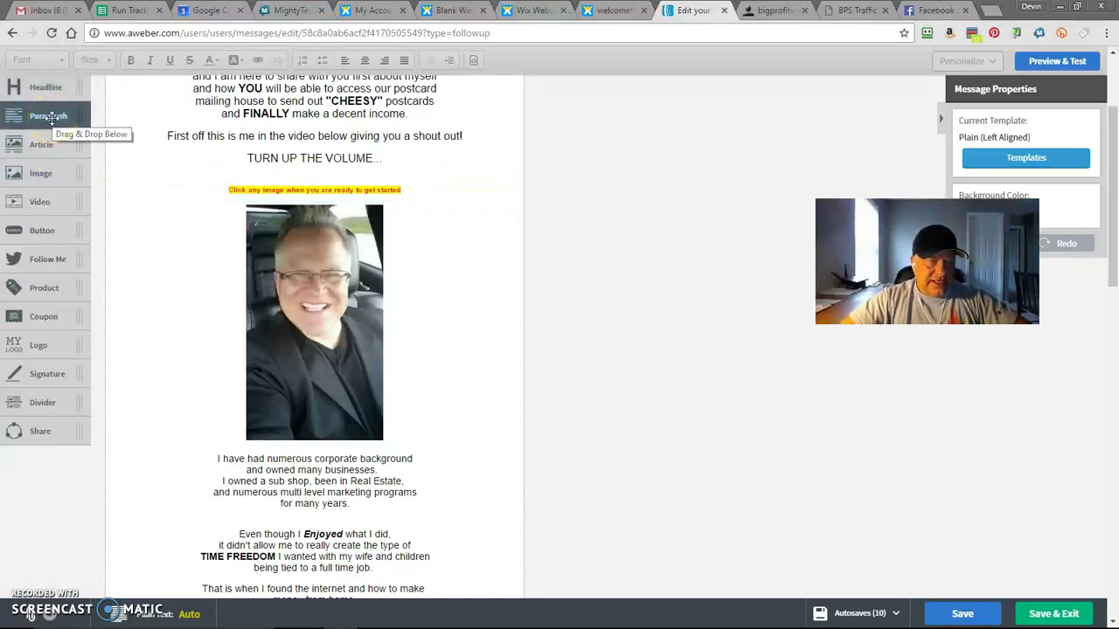
left_click_drag(70, 173, 306, 219)
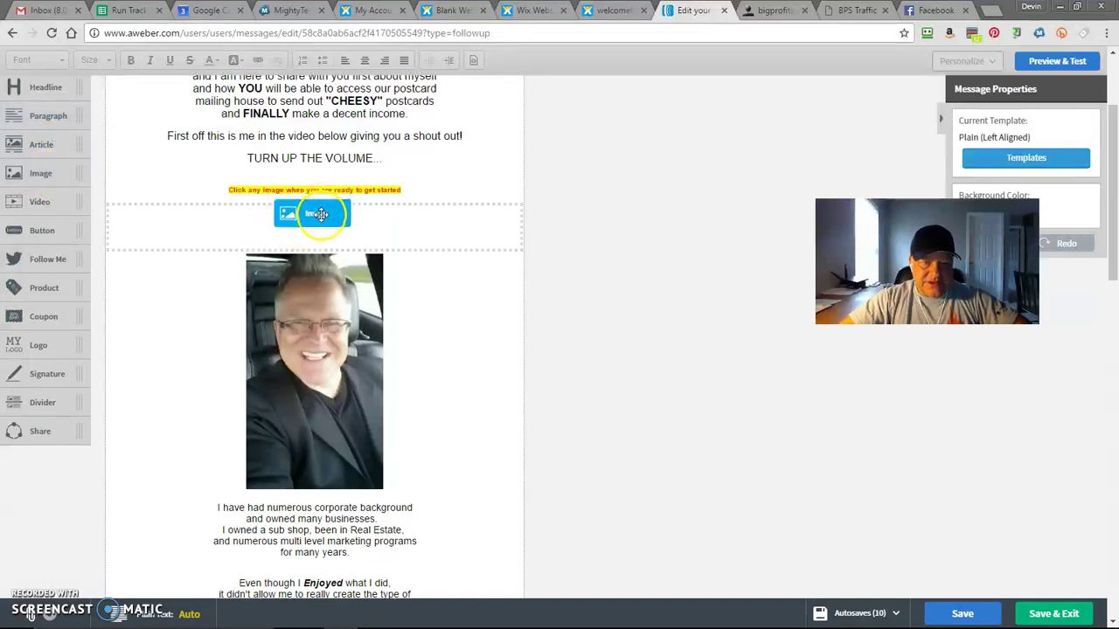
left_click(320, 223)
triple_click(674, 348)
key("ctrl+v")
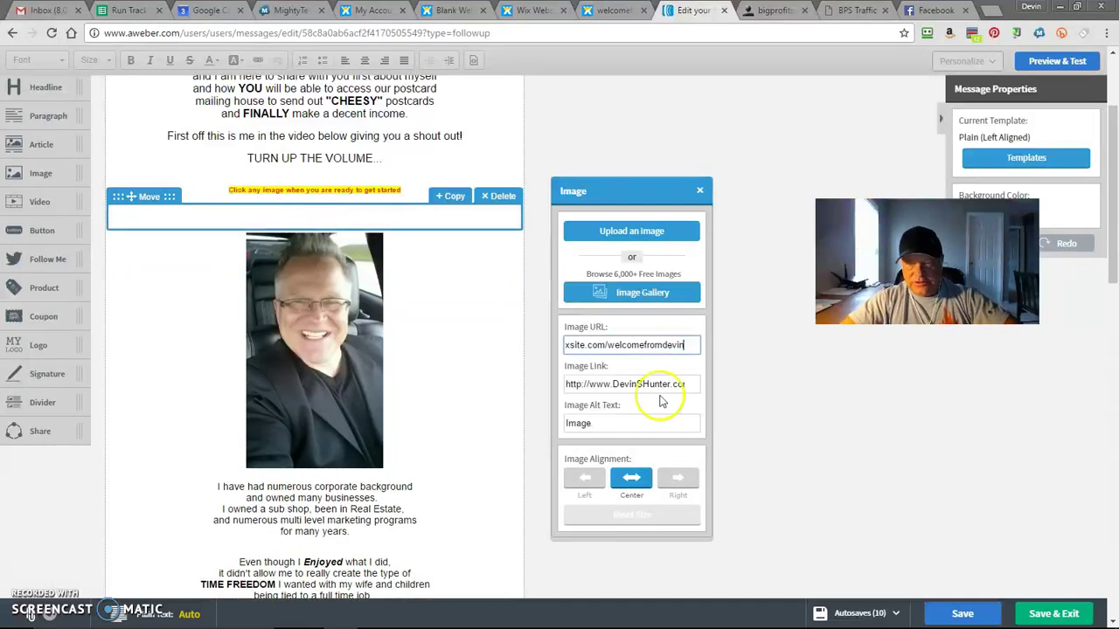
double_click(650, 426)
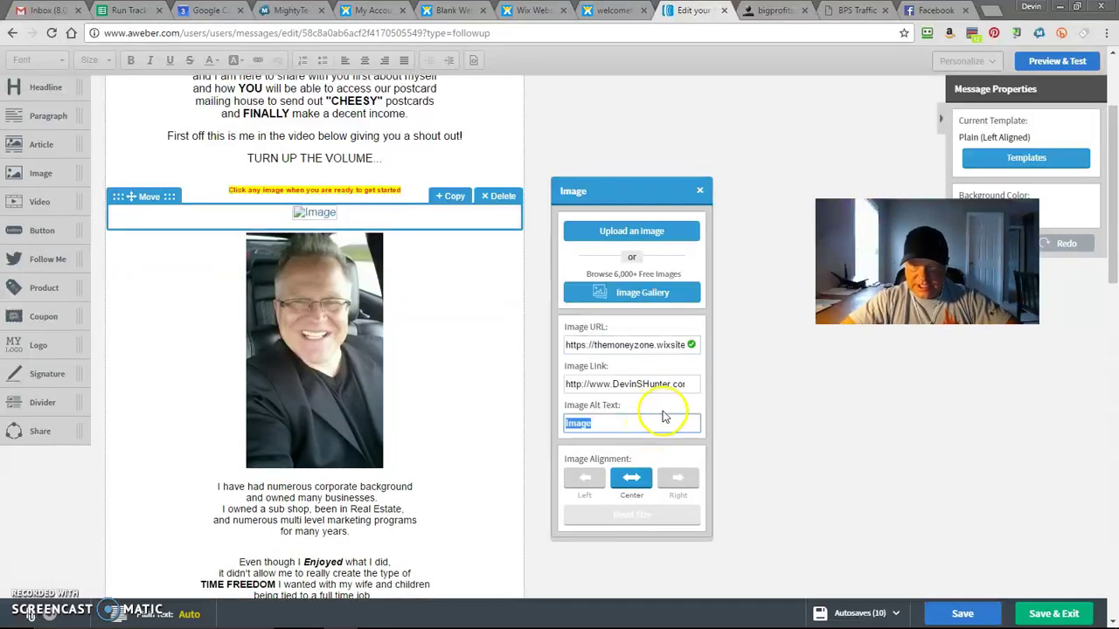
triple_click(682, 382)
key("ctrl+v")
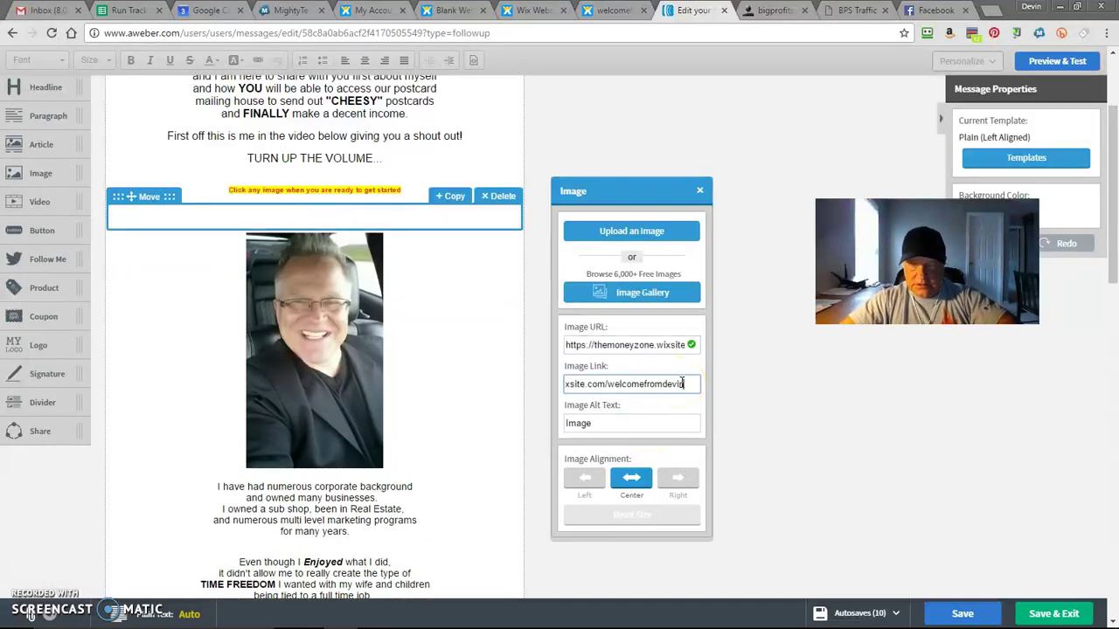
left_click(765, 384)
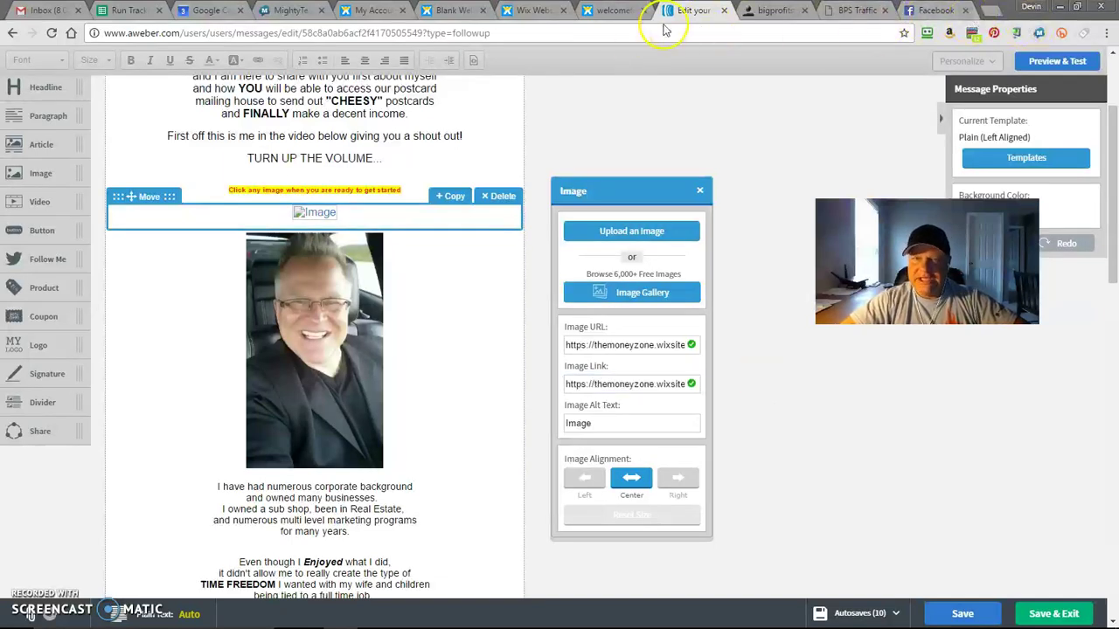
Snip the live page's Welcome From Devin heading and video
left_click(603, 9)
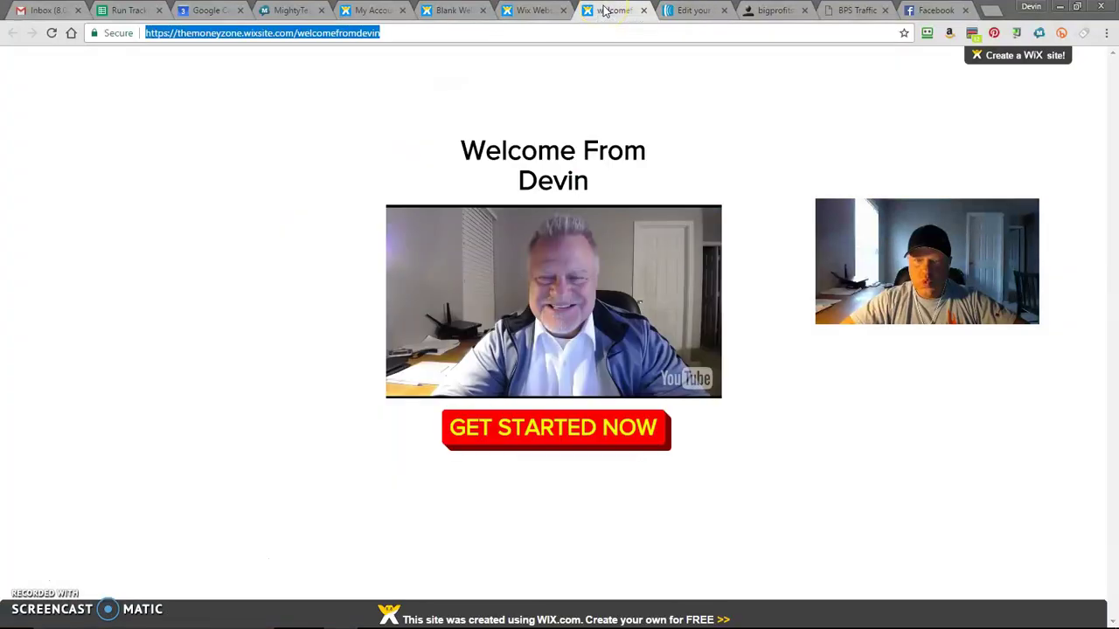
mouse_move(357, 617)
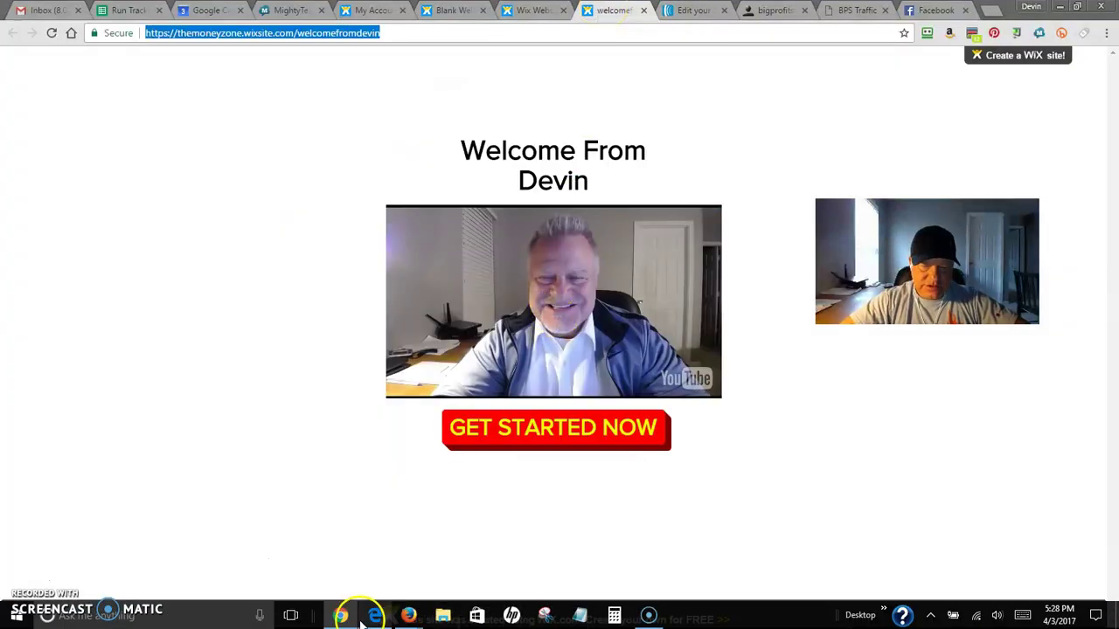
left_click(545, 616)
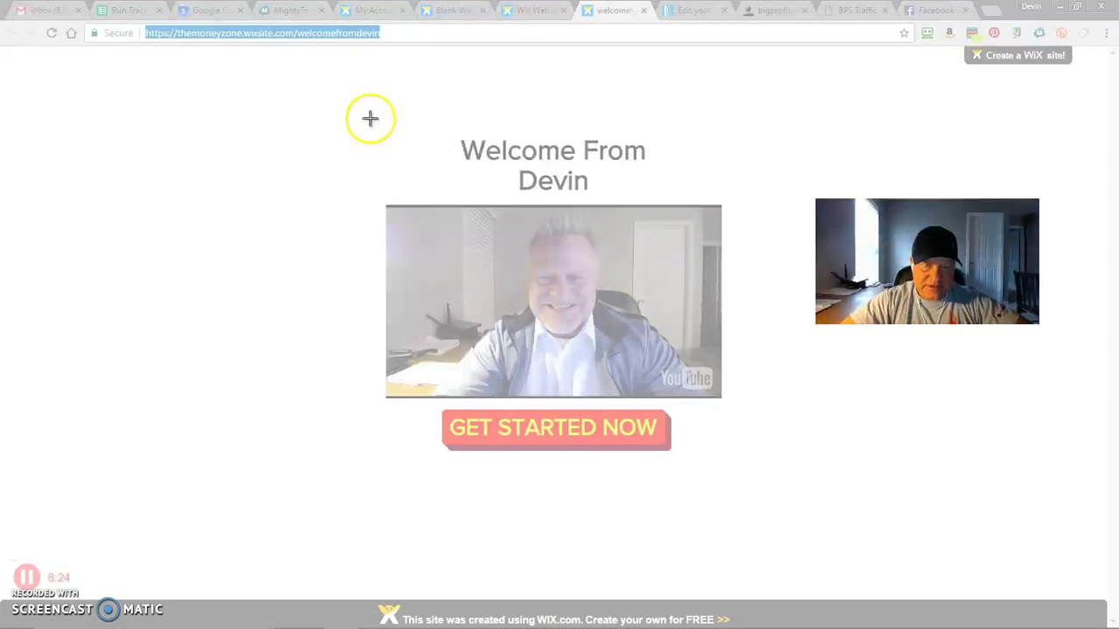
left_click_drag(371, 118, 726, 405)
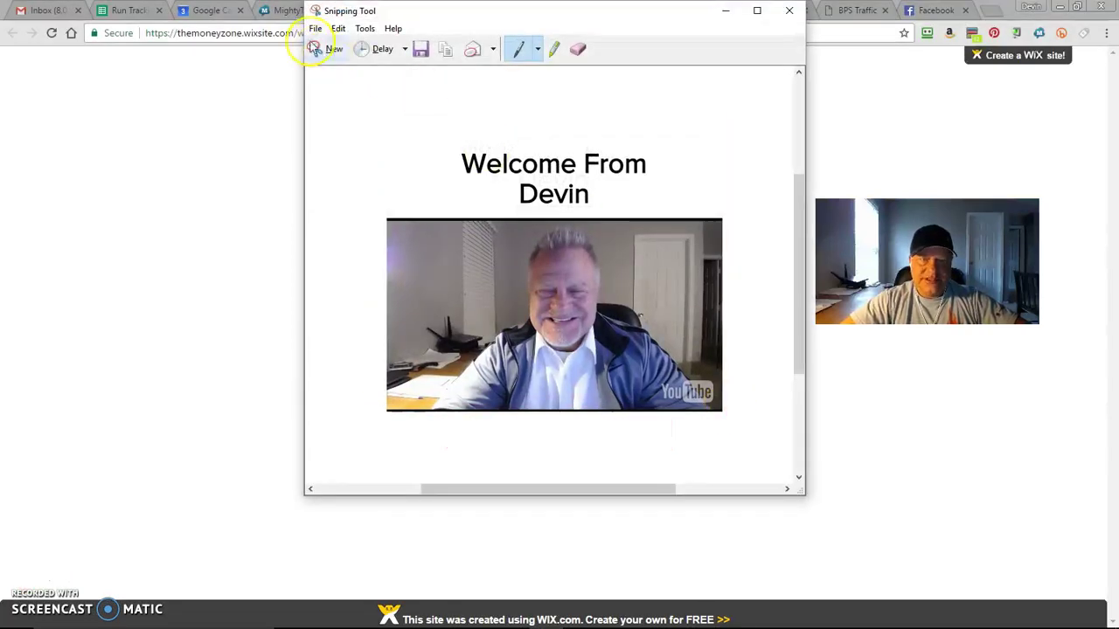
Save the snip as PNG 'welcome from devin' in the Desktop folder
left_click(315, 28)
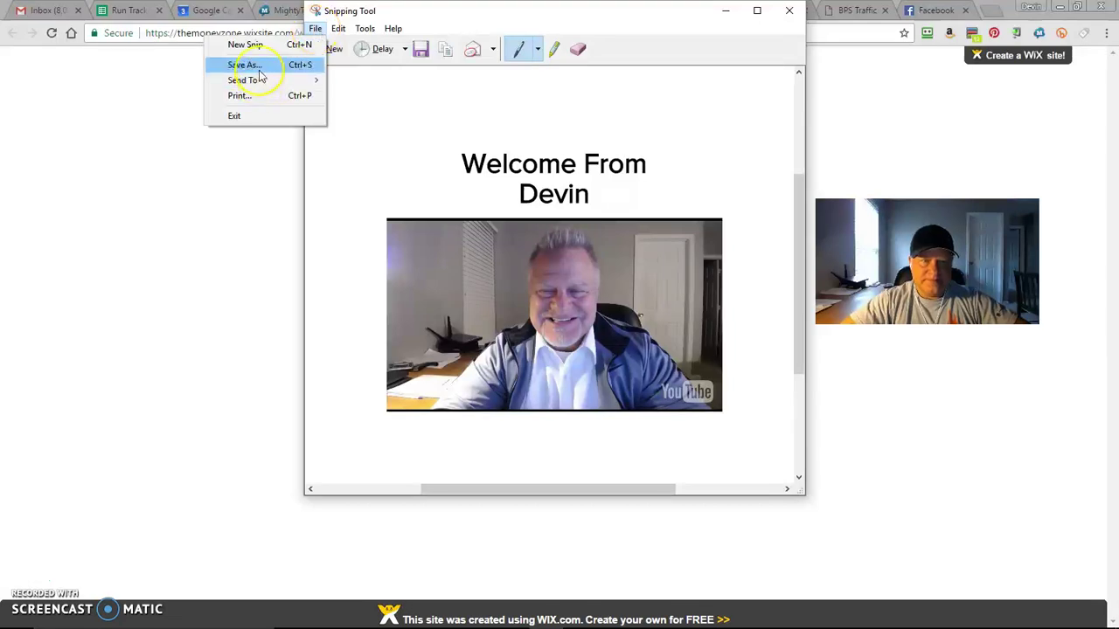
left_click(259, 70)
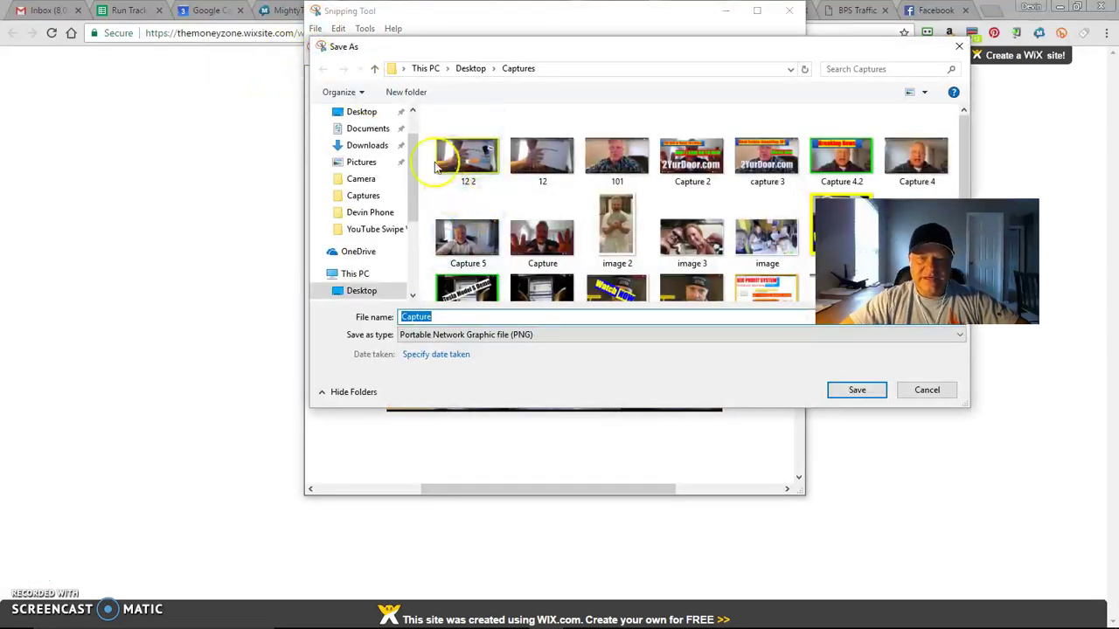
left_click(382, 116)
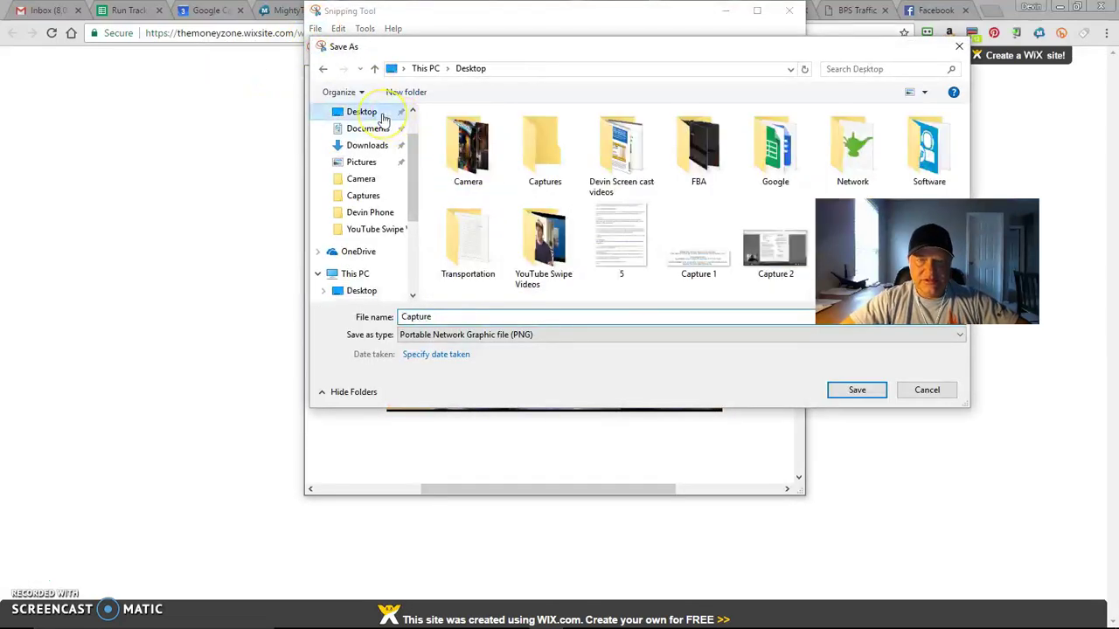
left_click(699, 316)
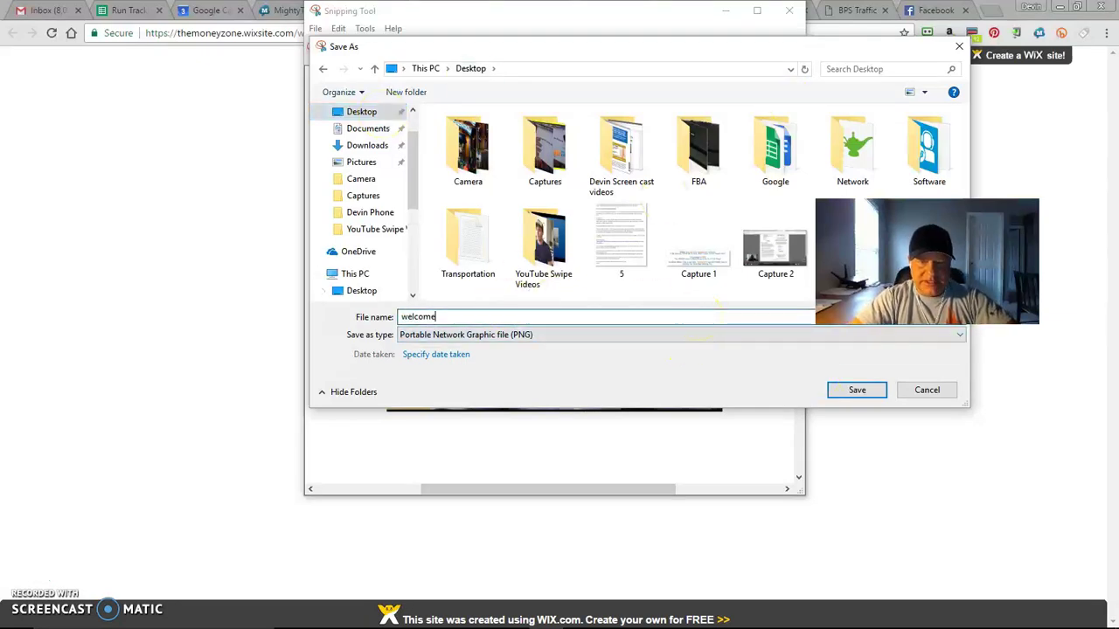
type("welcome frmo devin")
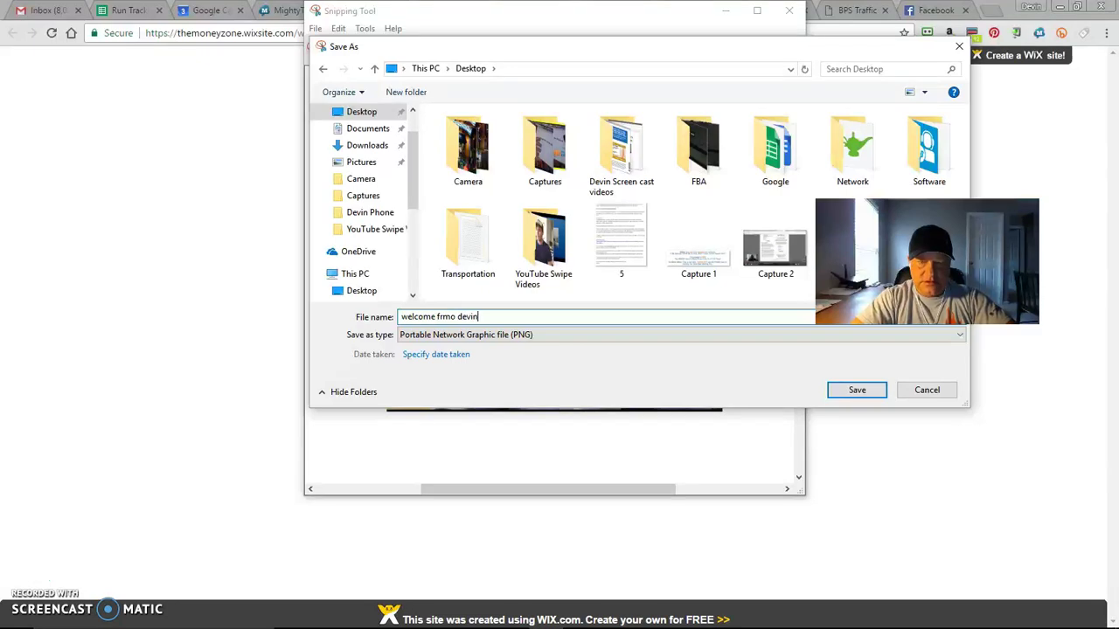
left_click(855, 413)
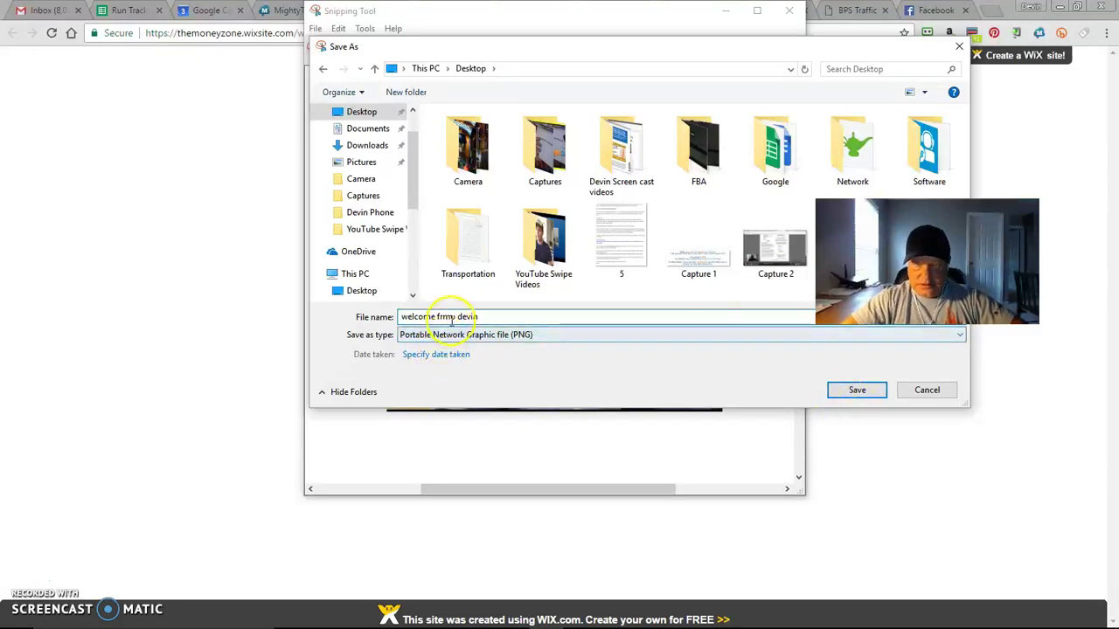
type("om")
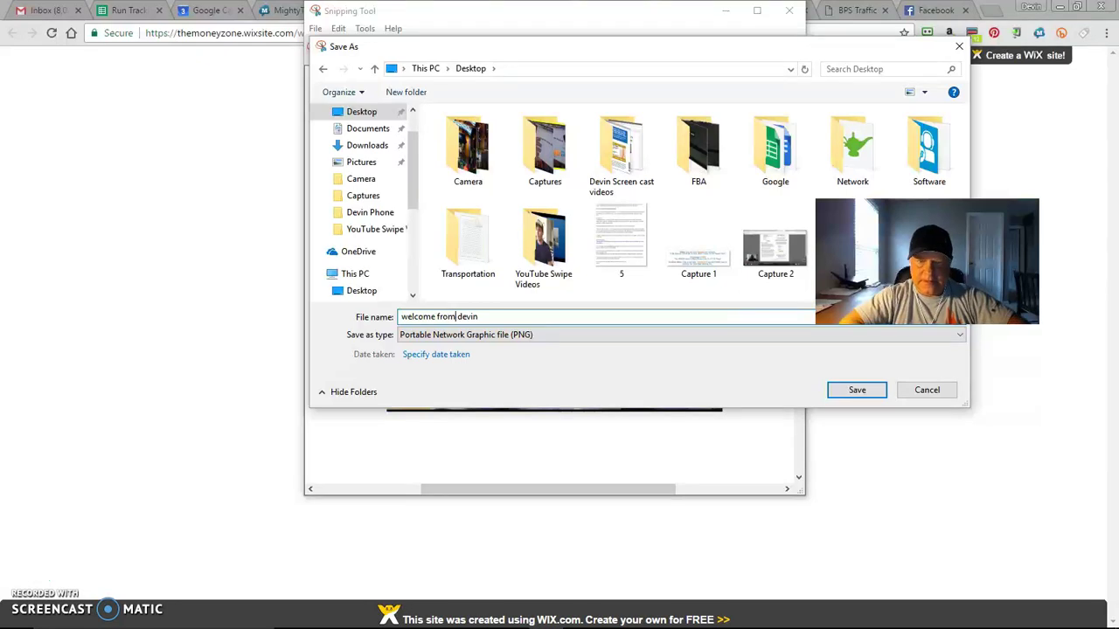
left_click(849, 395)
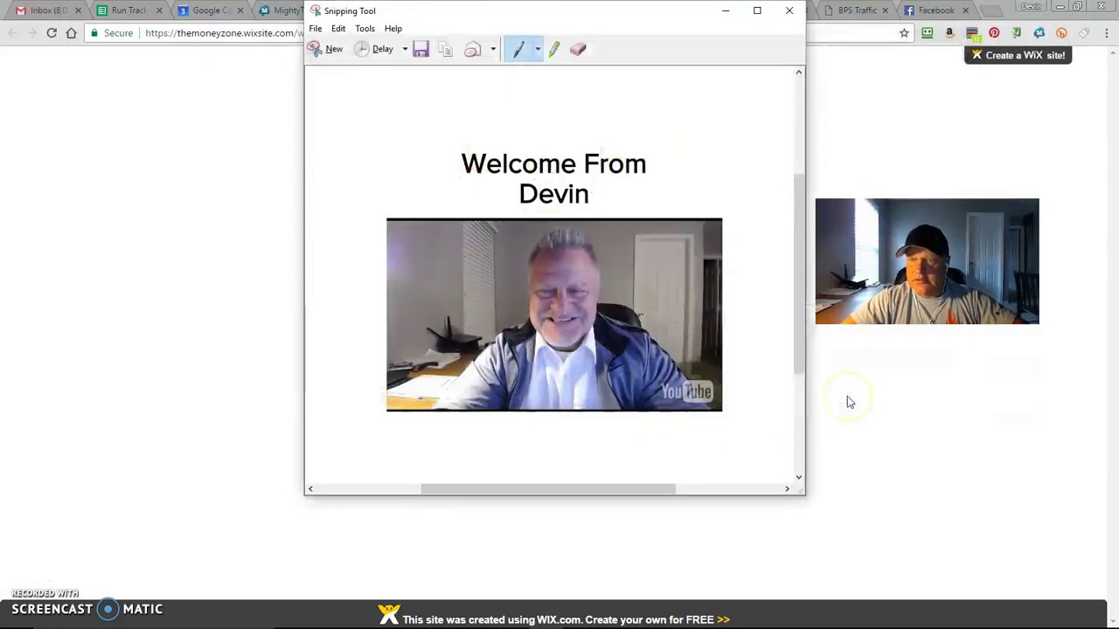
Upload the Desktop screenshot 'welcome from devin' into the AWeber email's broken image block
left_click(789, 11)
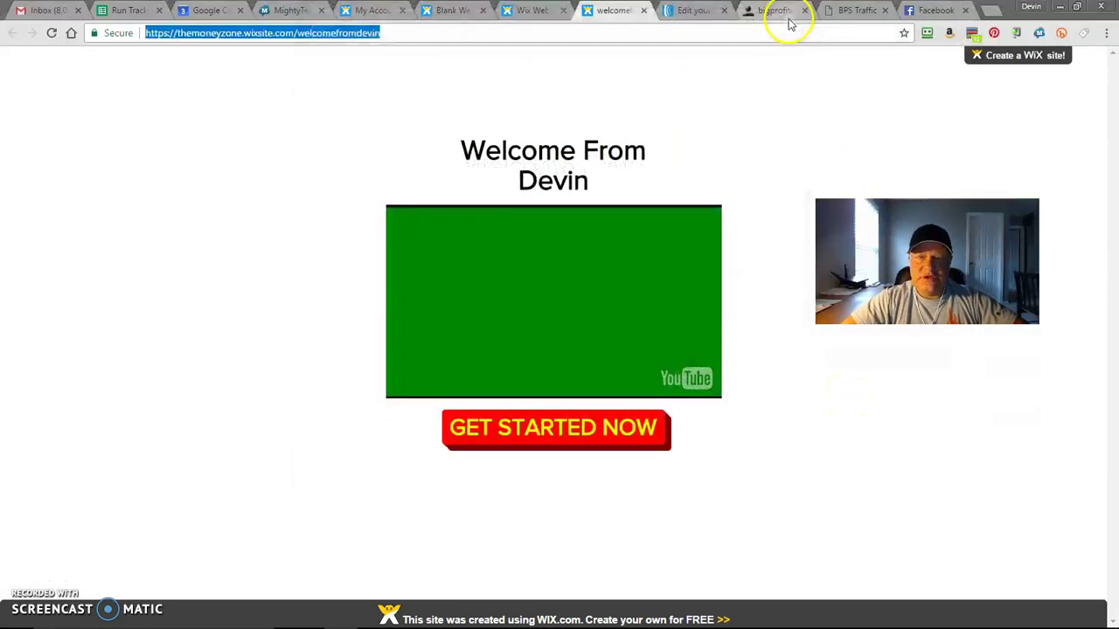
left_click(533, 9)
left_click(453, 10)
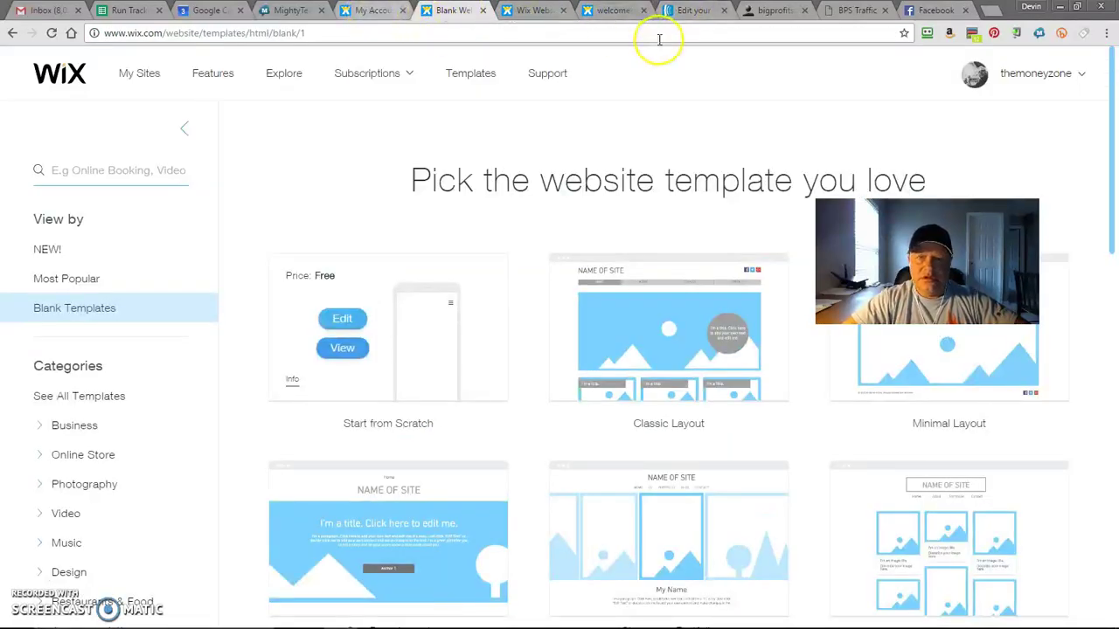
left_click(693, 10)
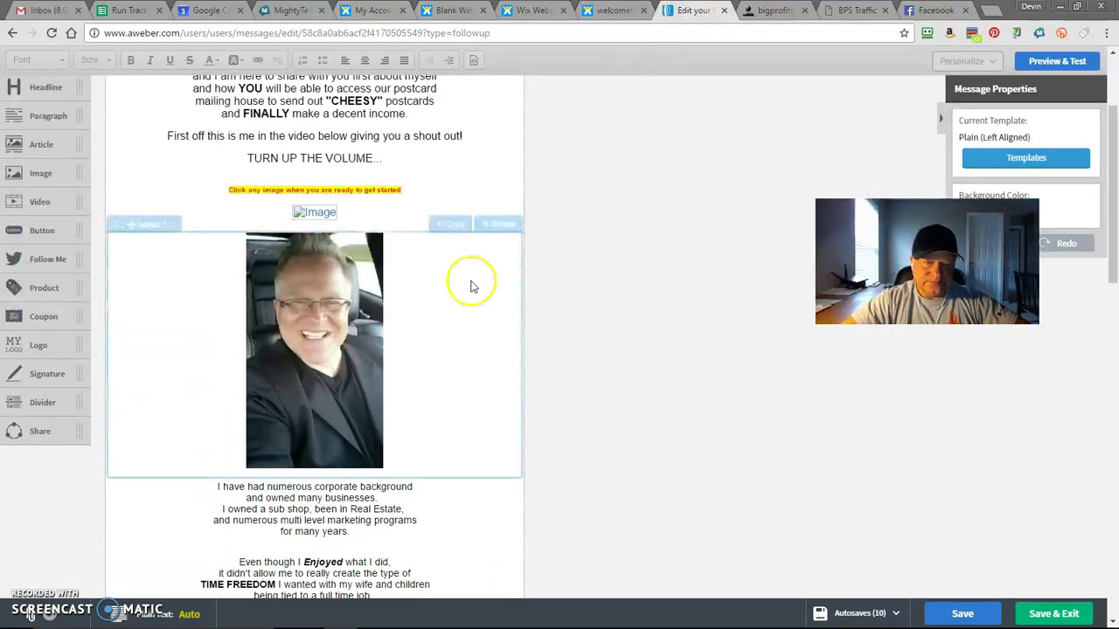
left_click(323, 213)
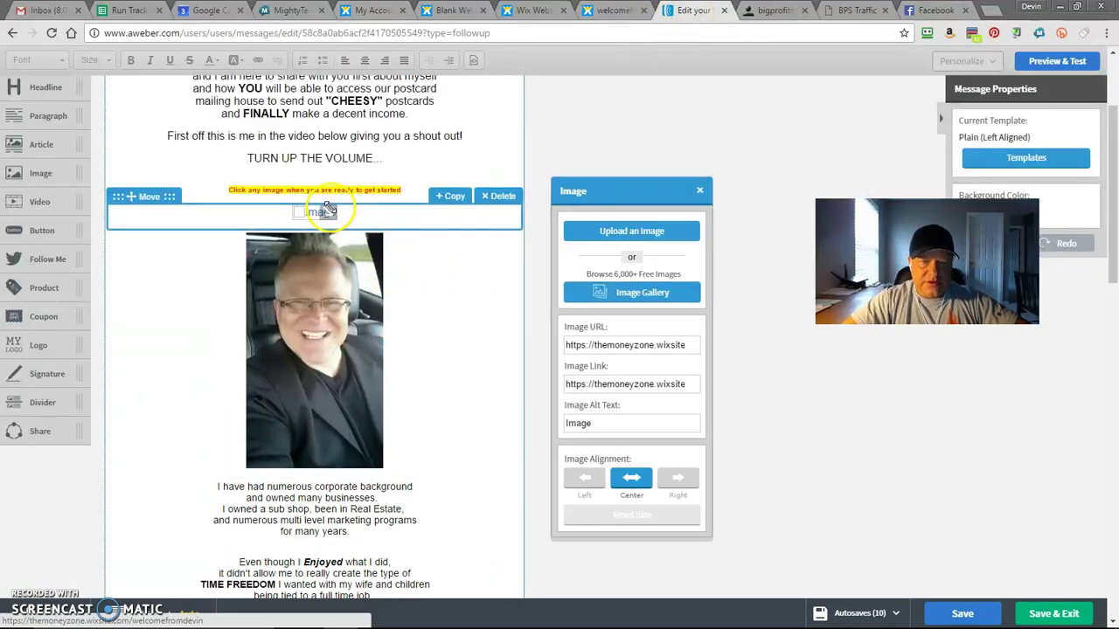
left_click(642, 234)
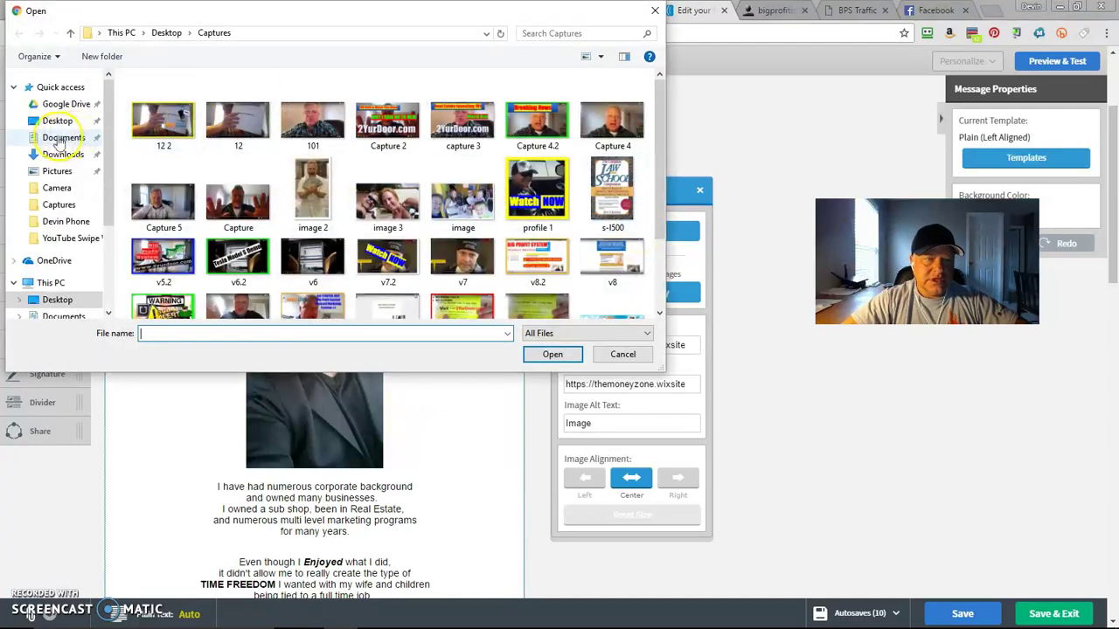
left_click(57, 123)
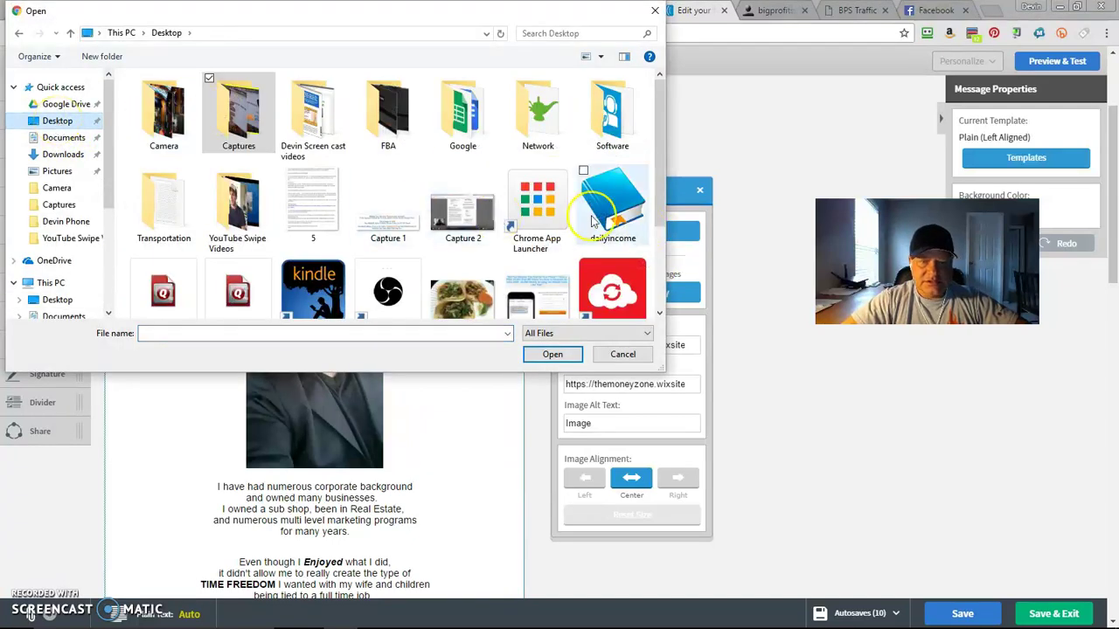
left_click_drag(662, 123, 662, 215)
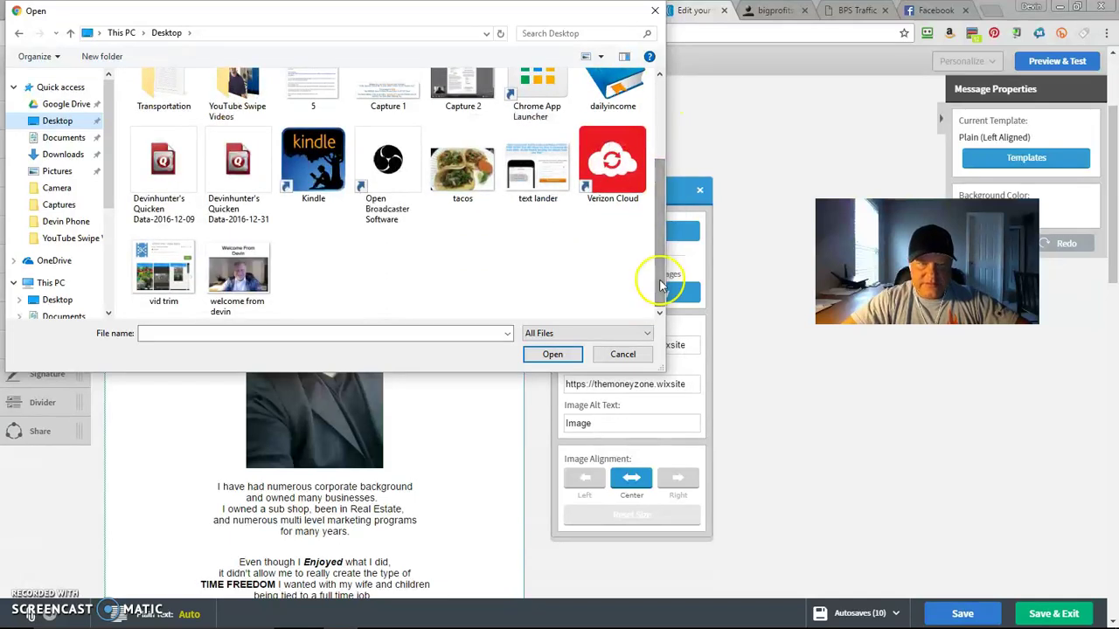
left_click(254, 281)
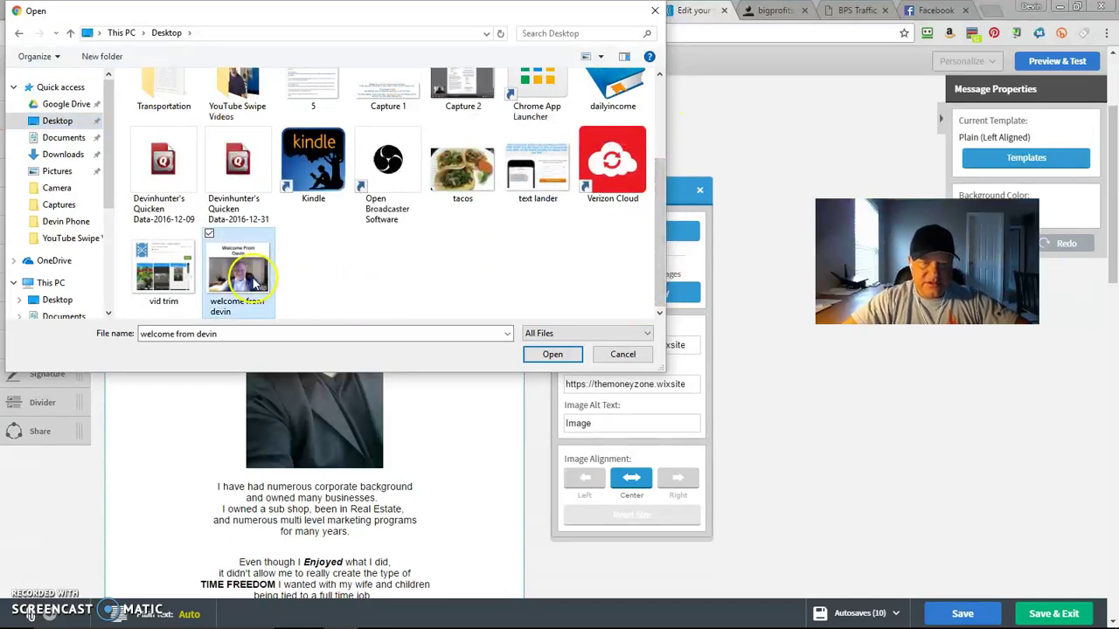
left_click(554, 355)
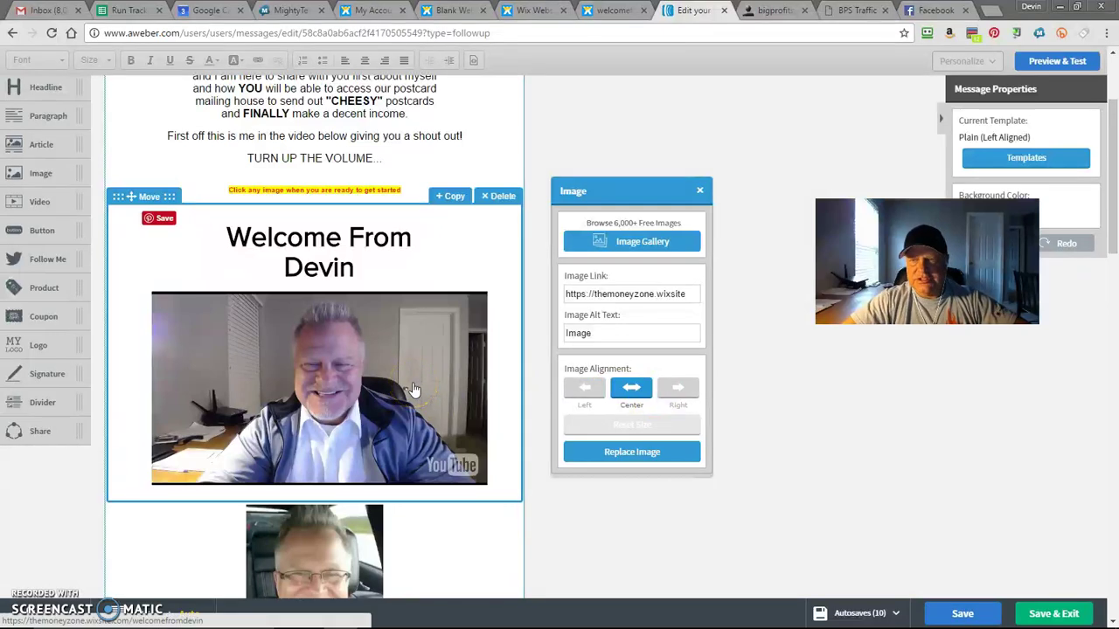
View the live welcomefromdevin site, play and pause its video, then return to the welcome page tab
left_click(539, 12)
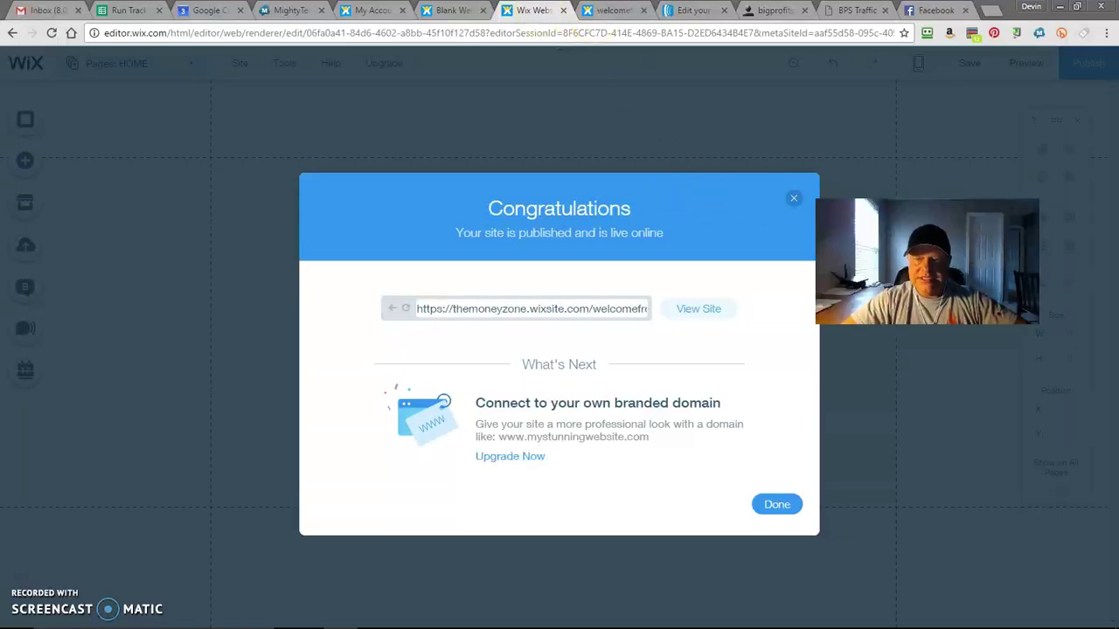
left_click(708, 311)
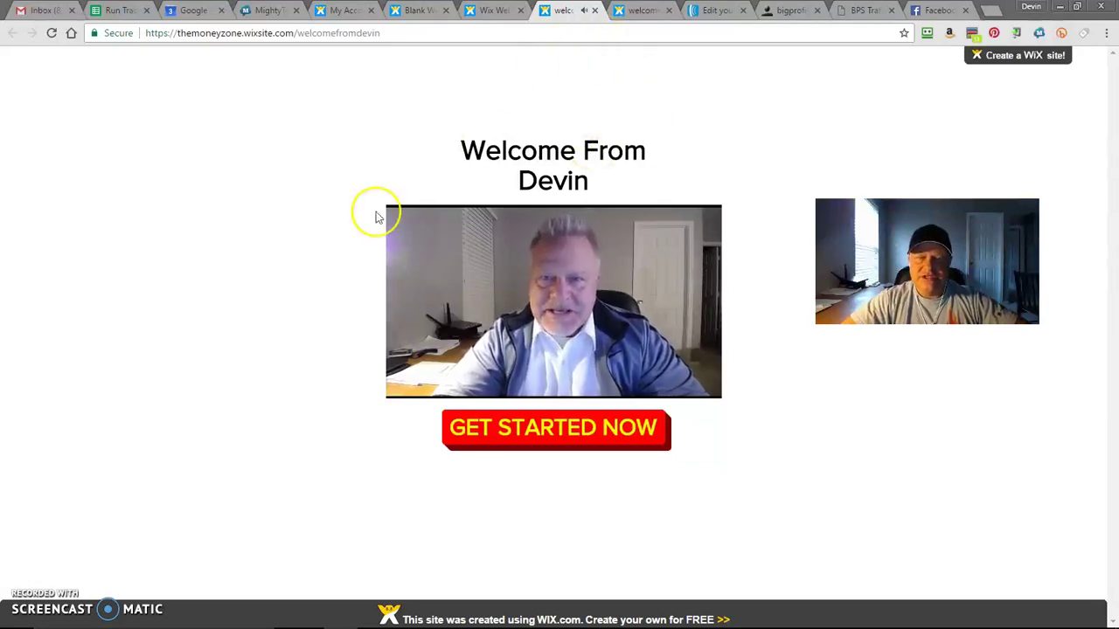
left_click(569, 328)
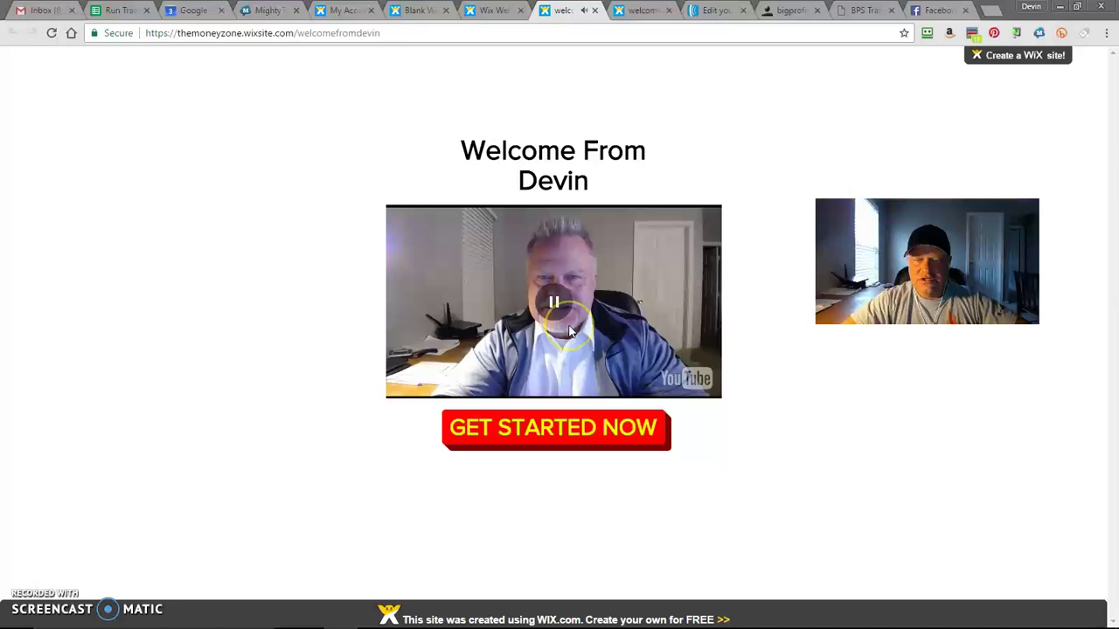
left_click(595, 11)
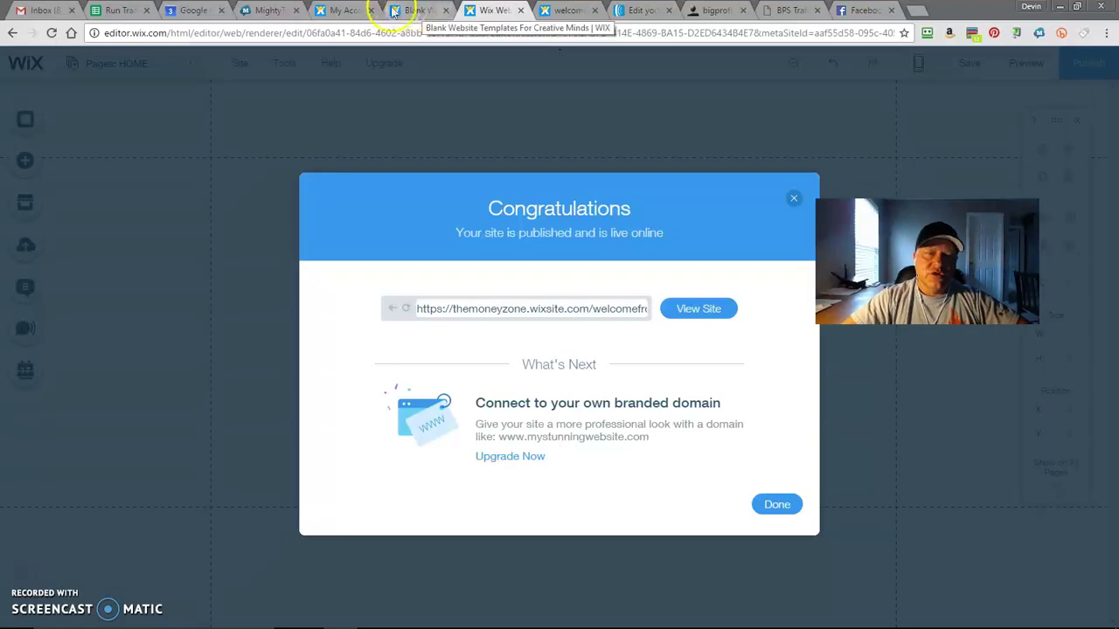
left_click(572, 12)
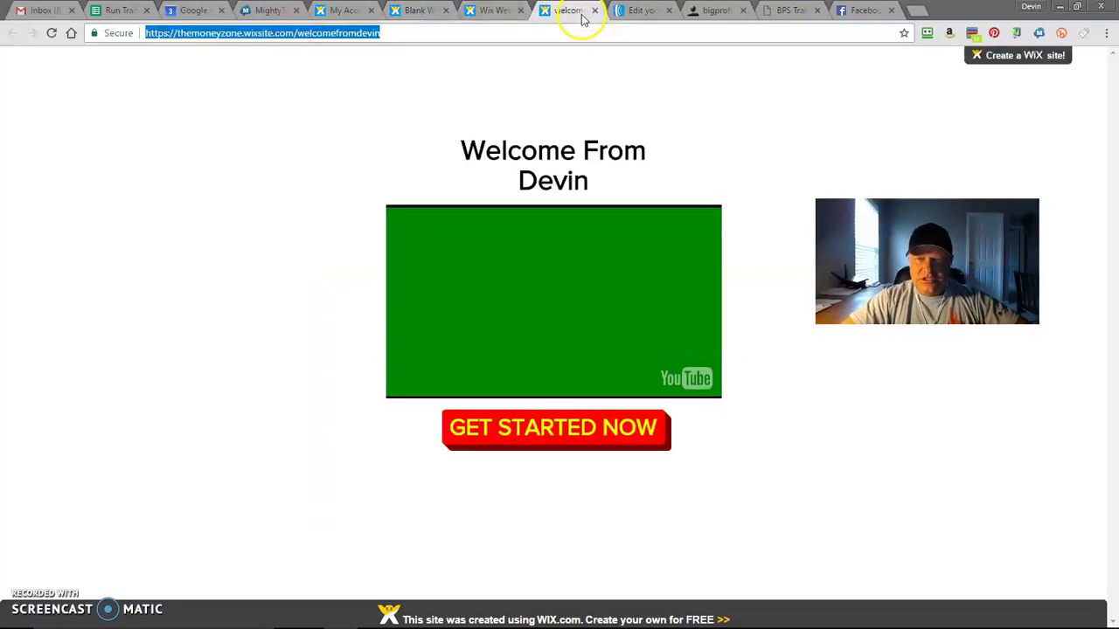
Return to the AWeber 'Edit your message' editor showing the Welcome From Devin screenshot
left_click(647, 10)
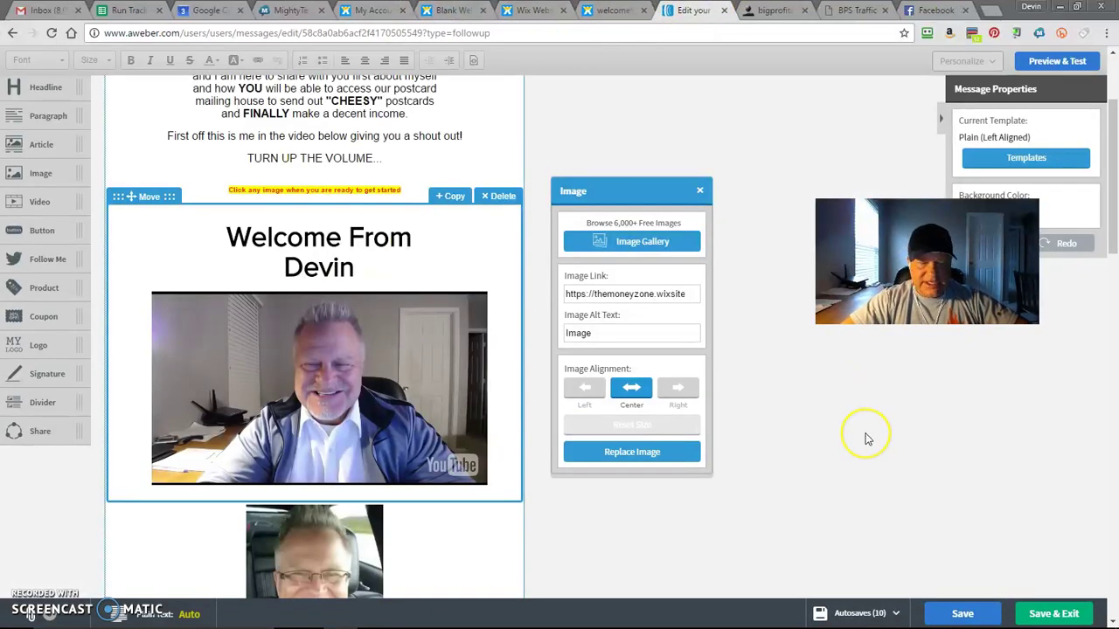